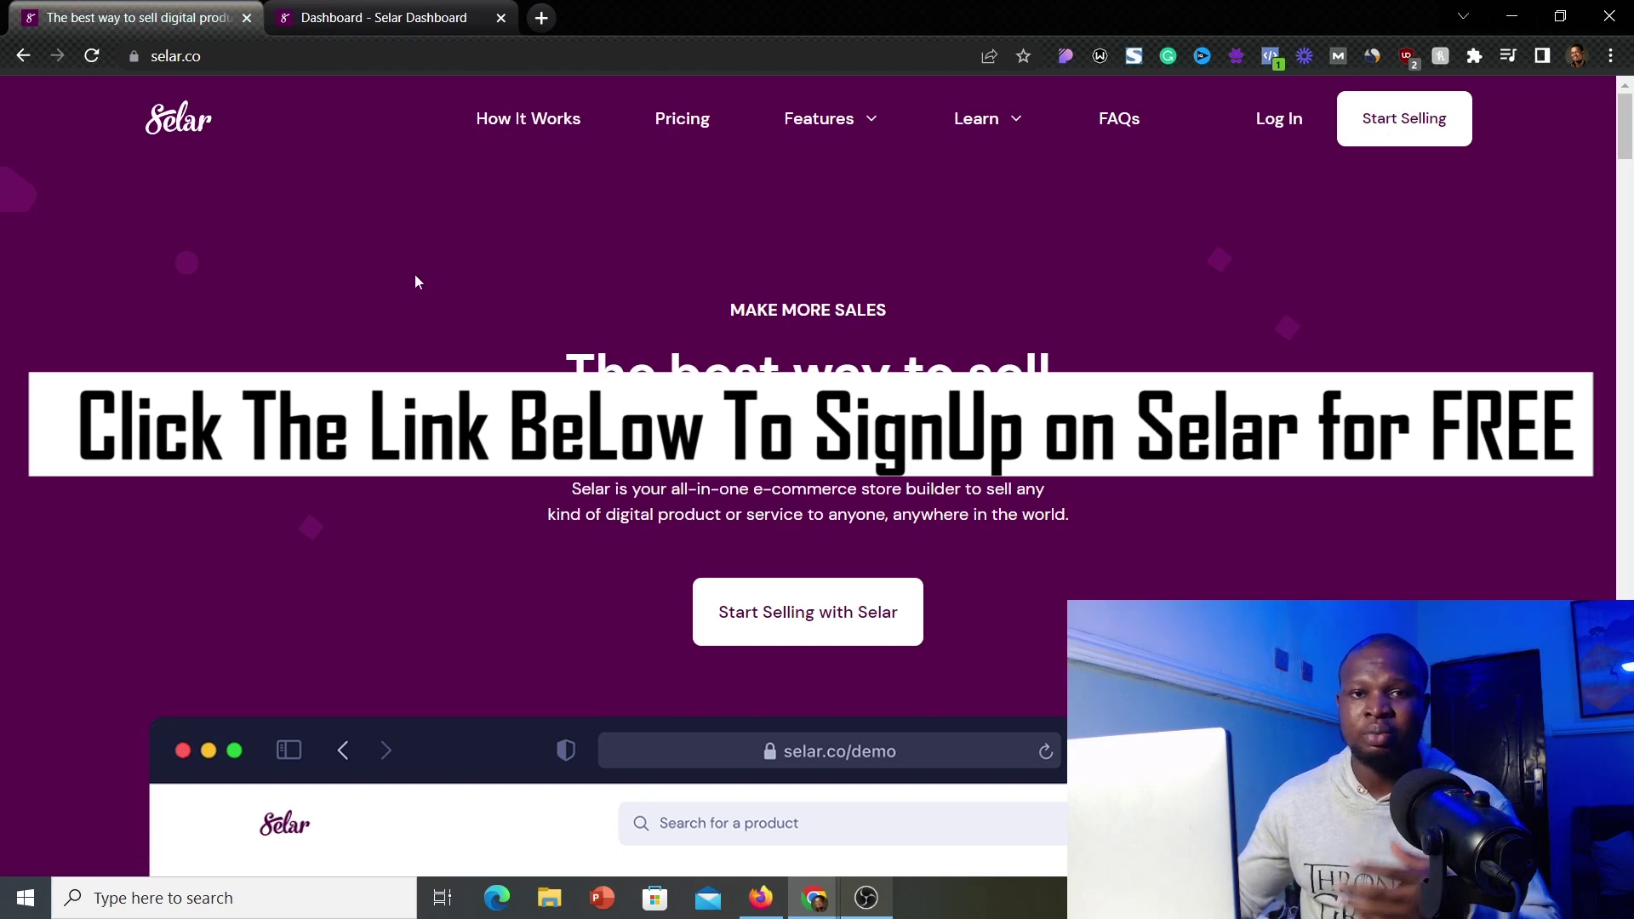
Step: Switch to the Selar dashboard and open the Store Currencies settings
left_click(409, 25)
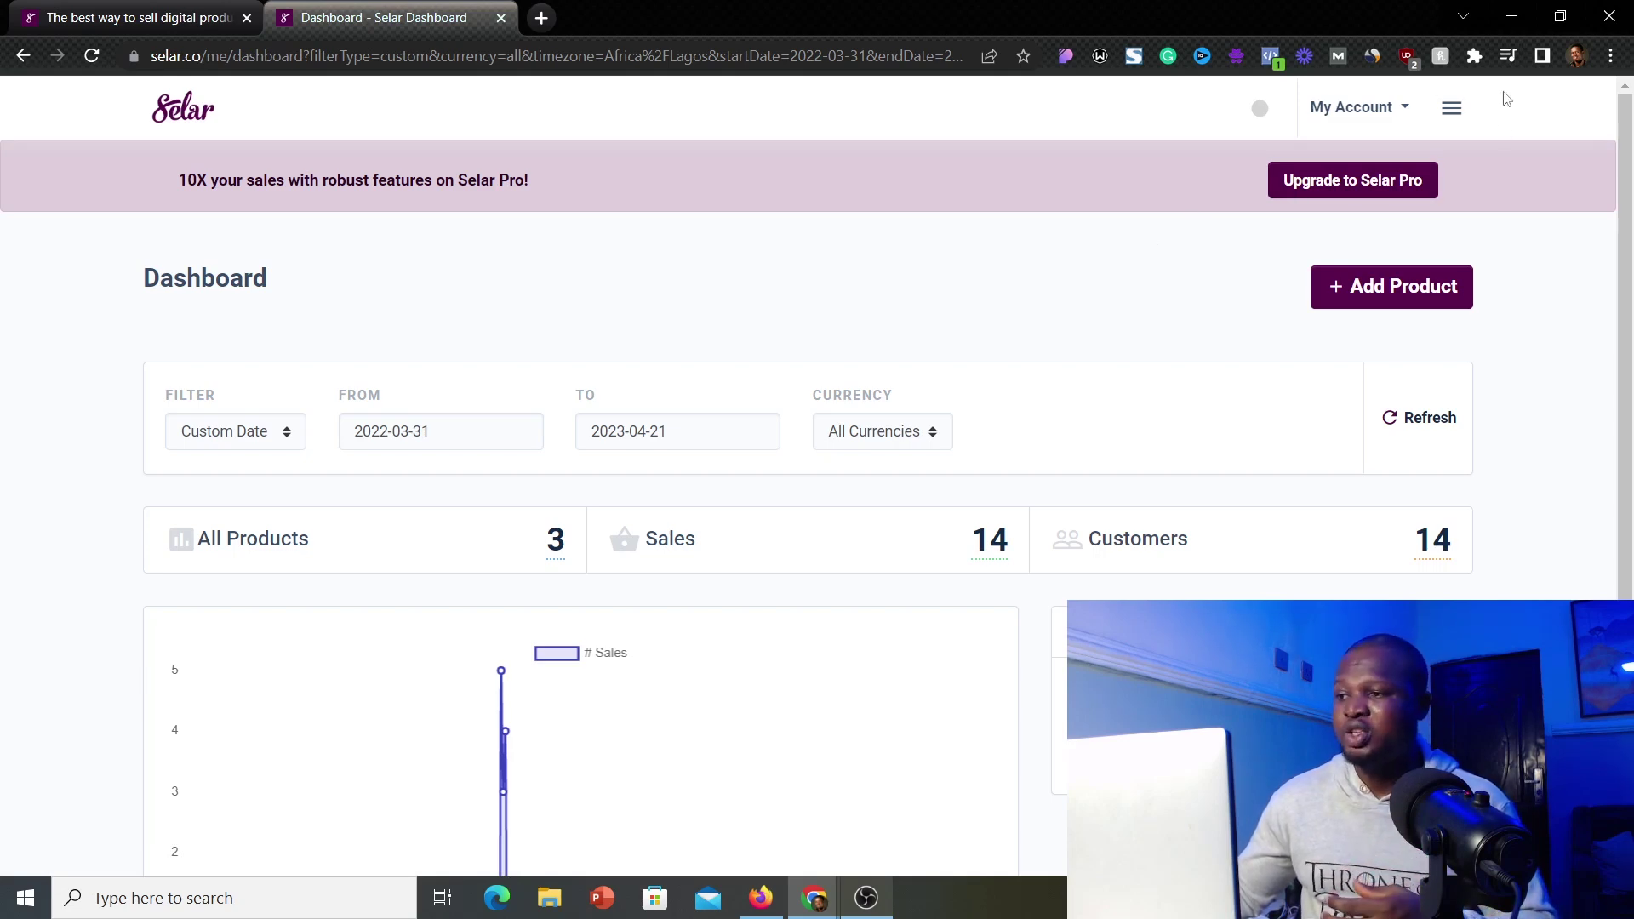
left_click(1451, 110)
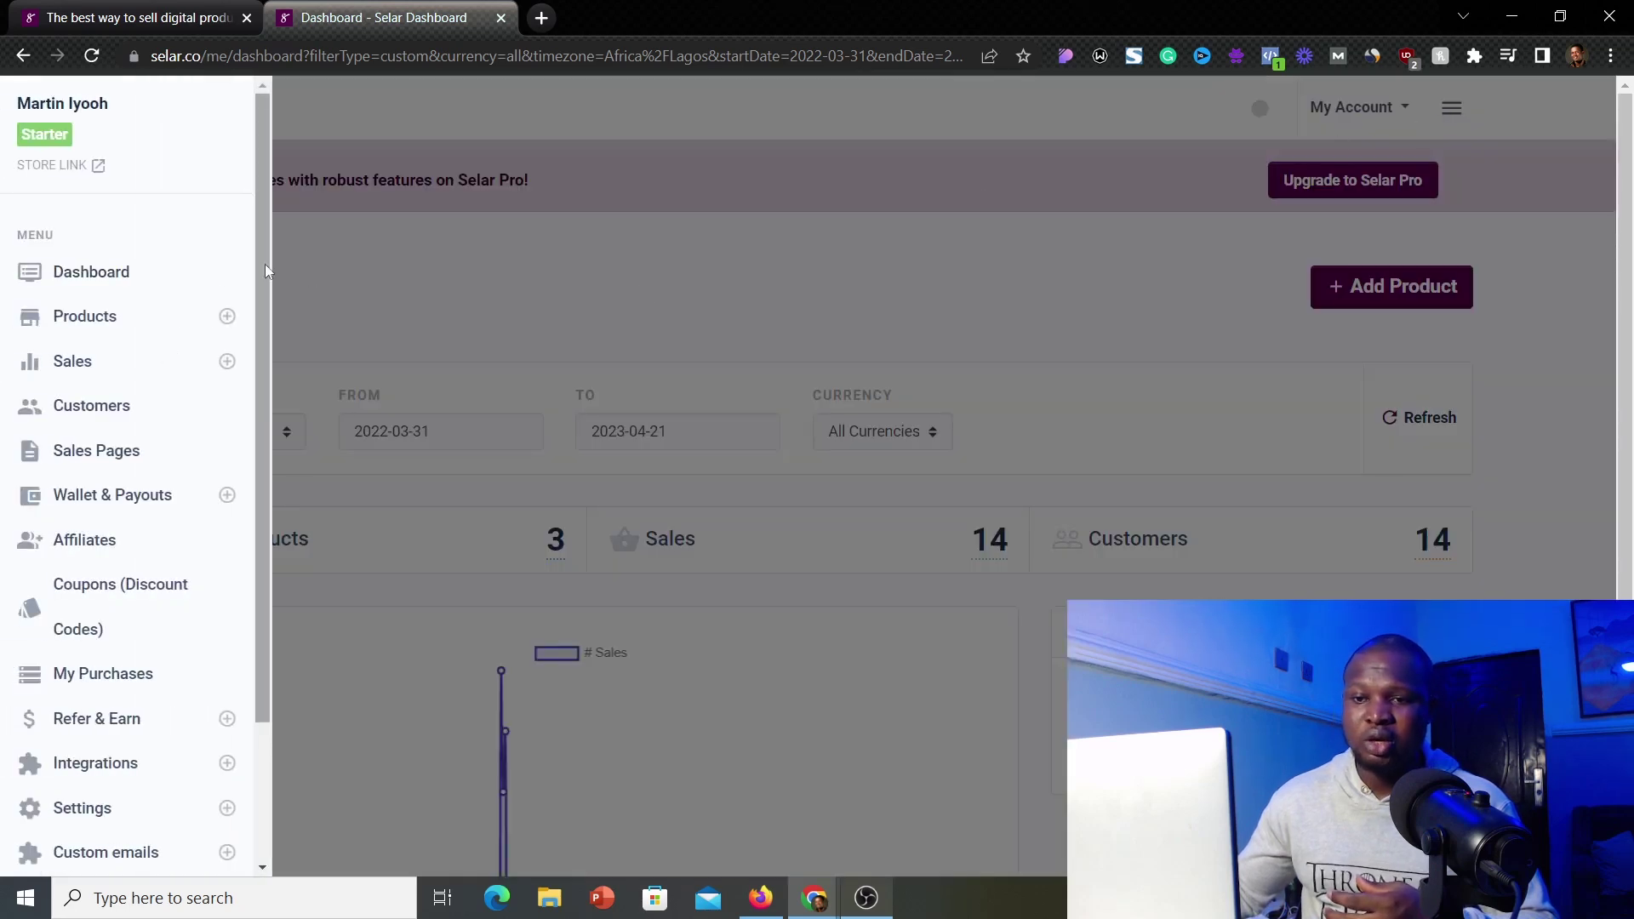
scroll(264, 264, "down", 2)
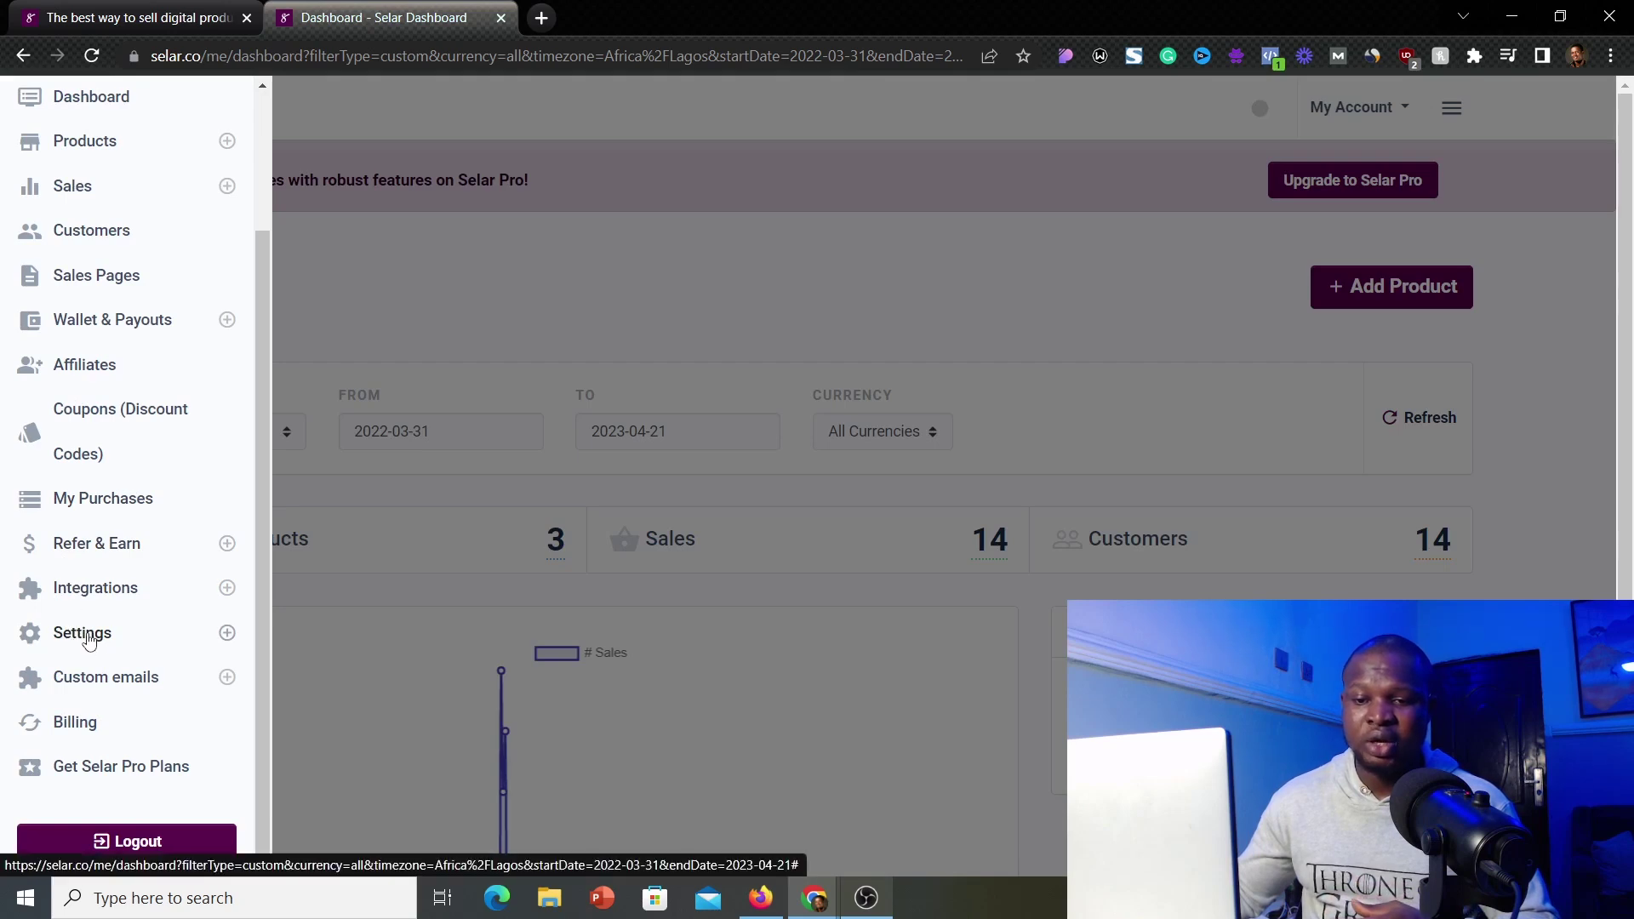
left_click(89, 640)
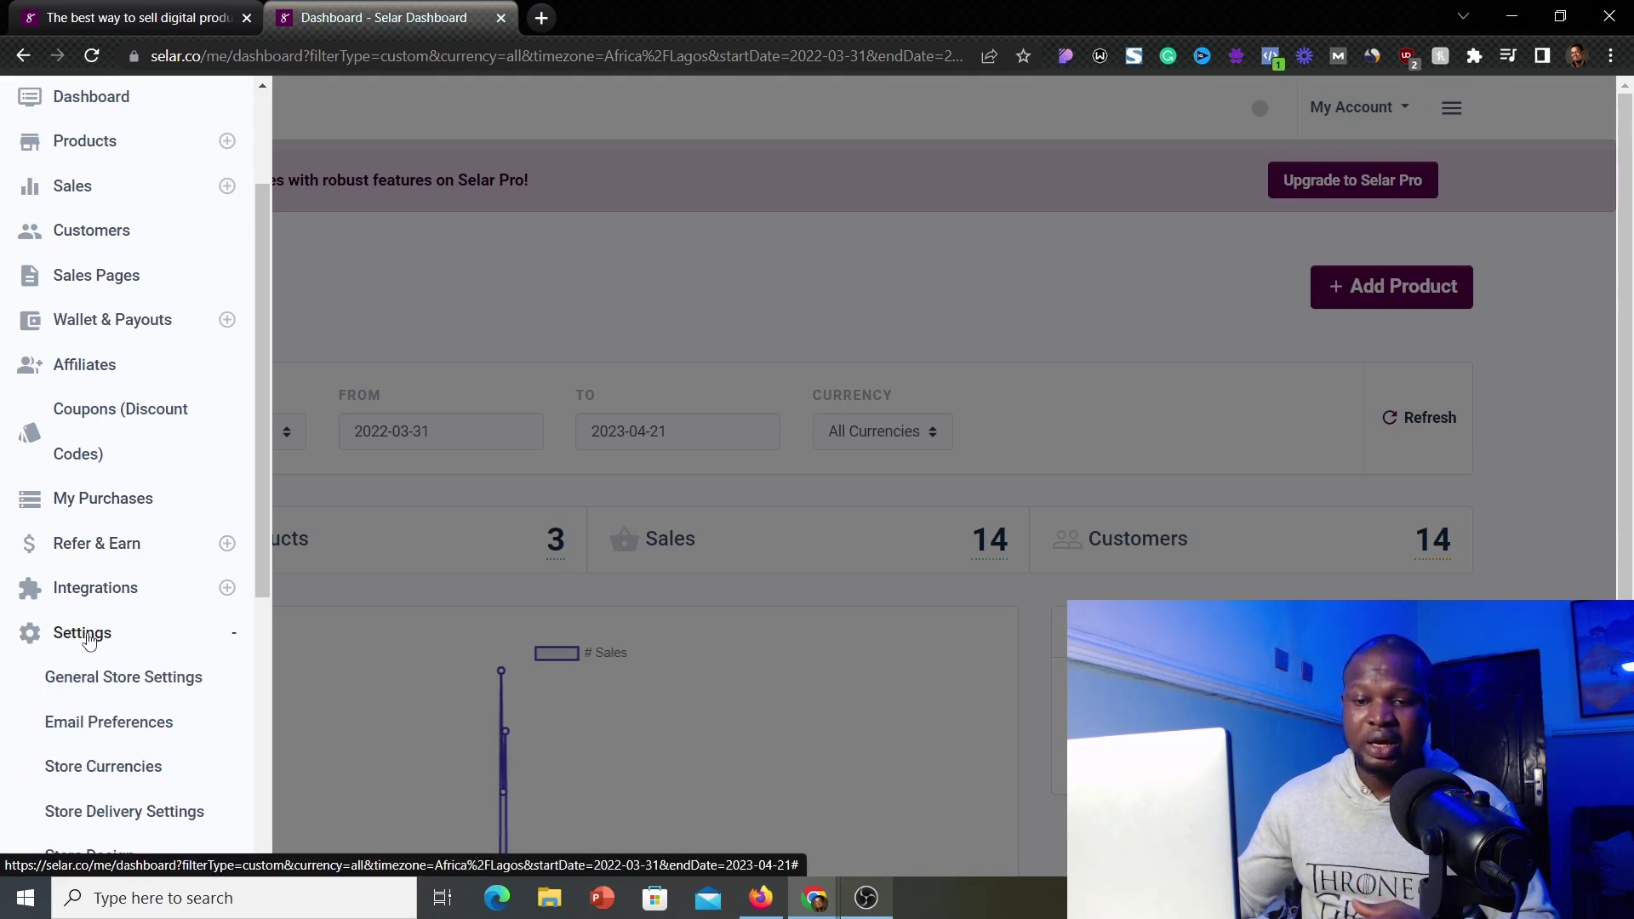
left_click(103, 769)
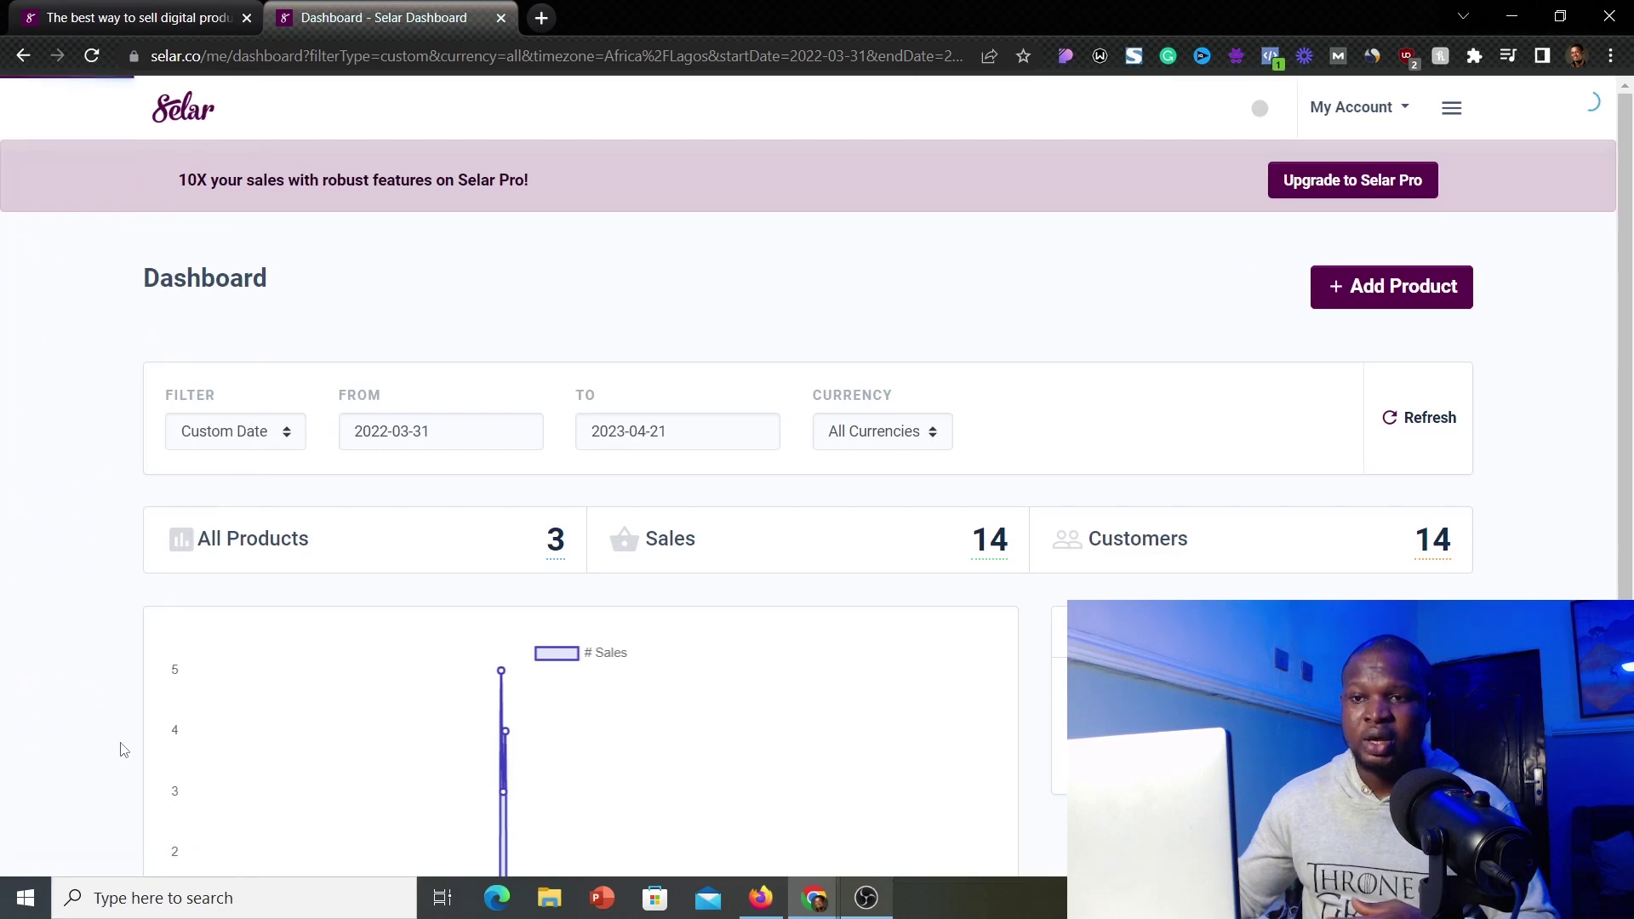
Step: Examine the custom editable currency options and the list of enabled store currencies
scroll(1273, 555, "down", 4)
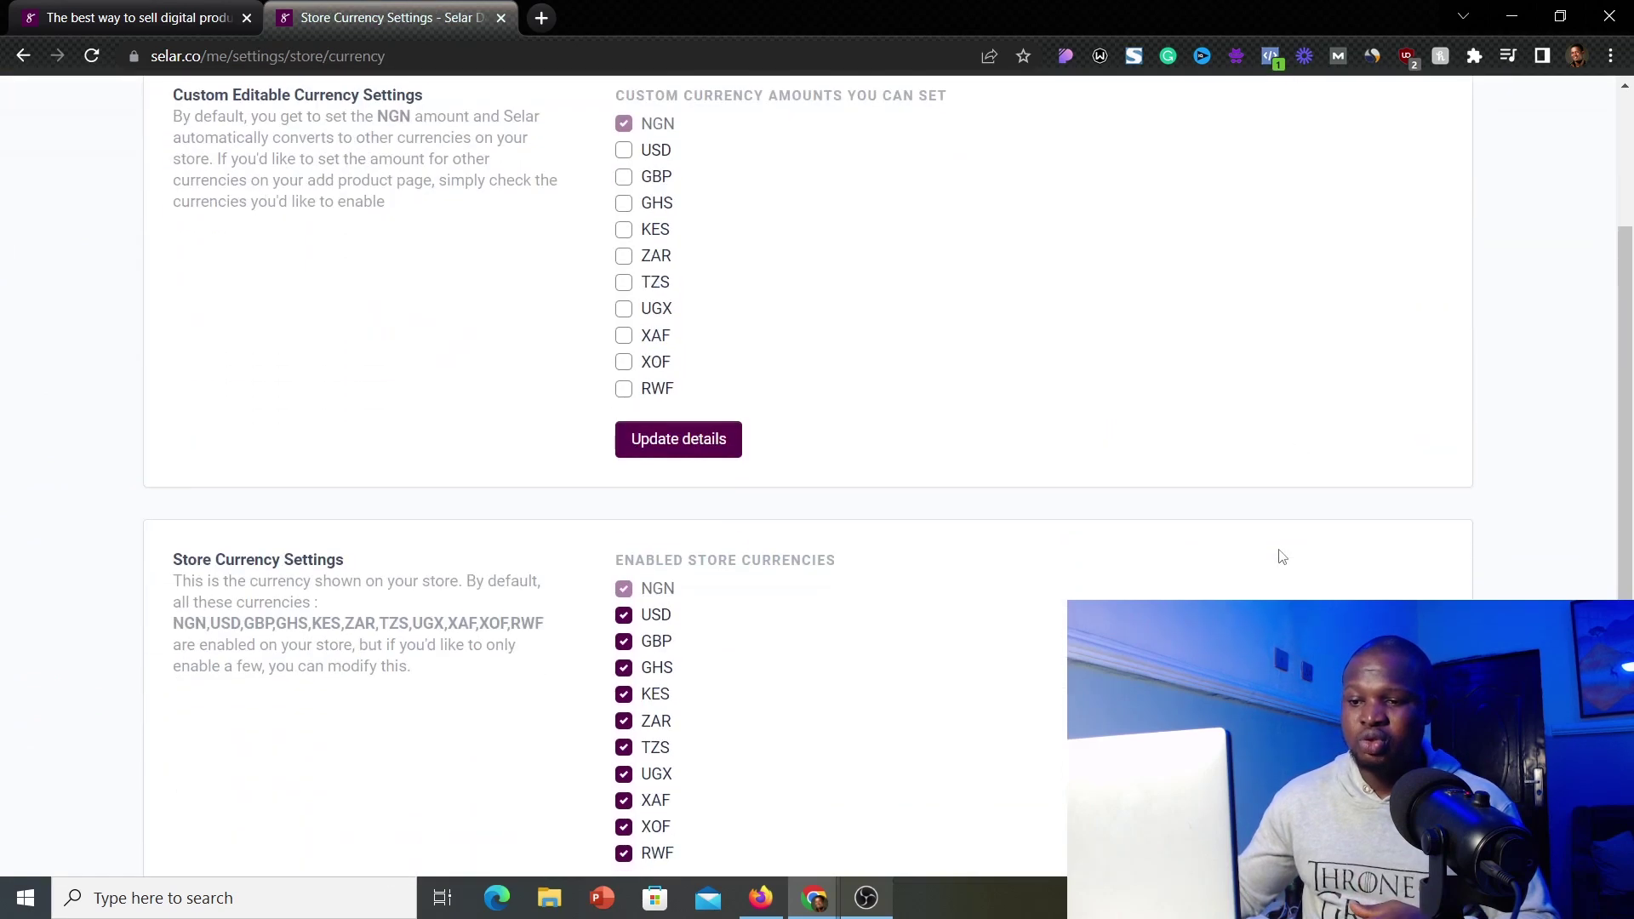
scroll(1273, 563, "up", 5)
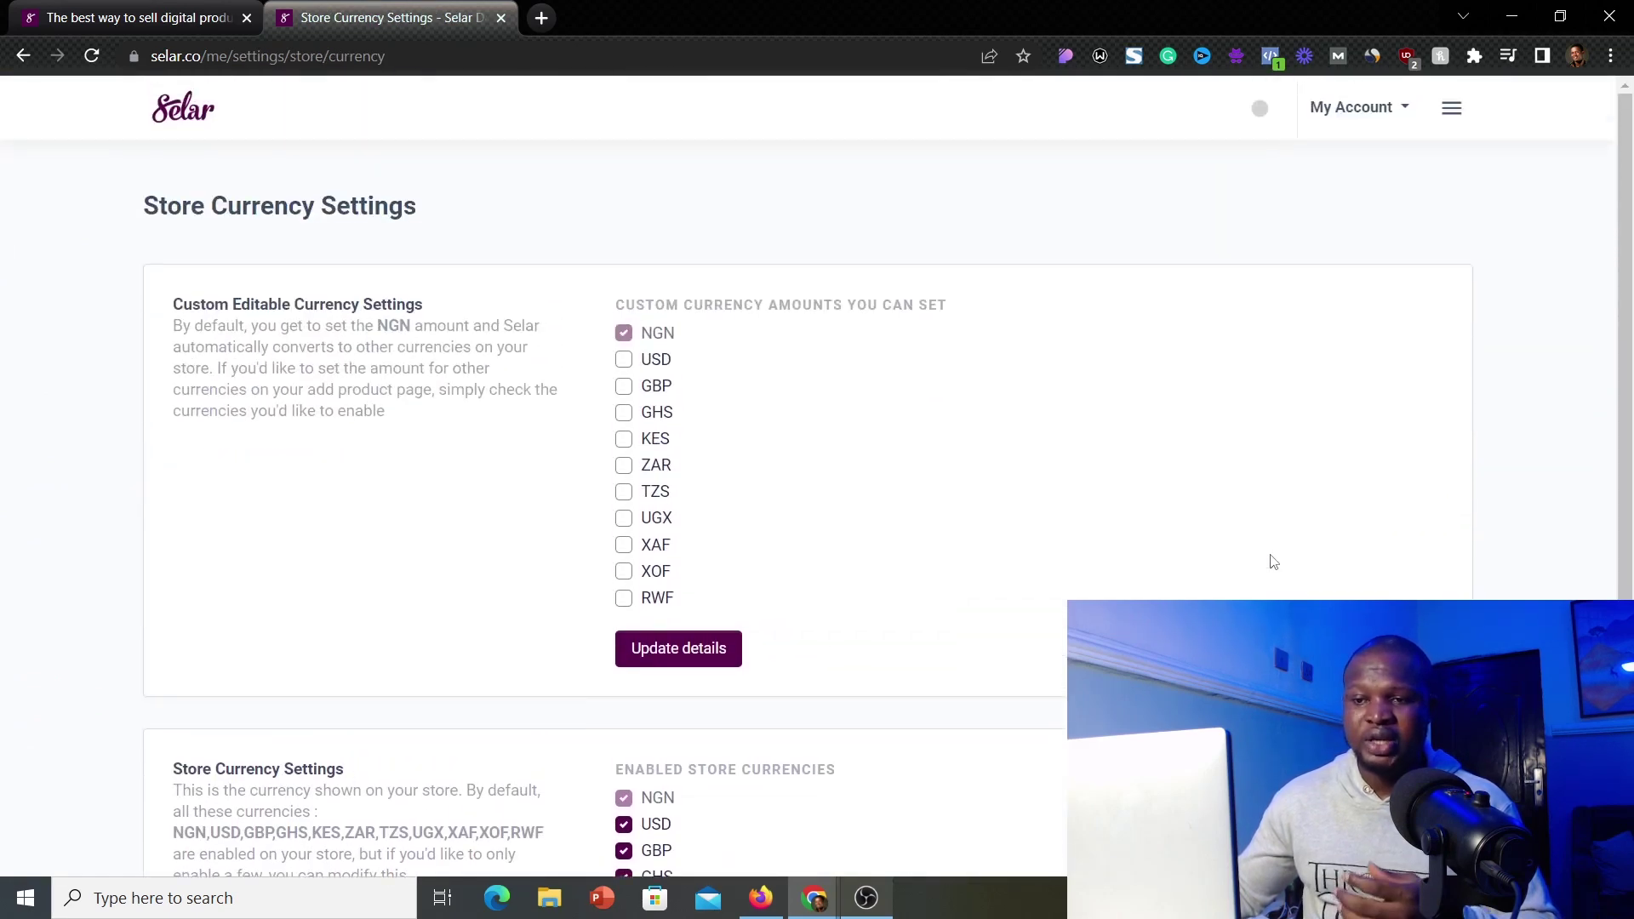
scroll(1271, 561, "down", 4)
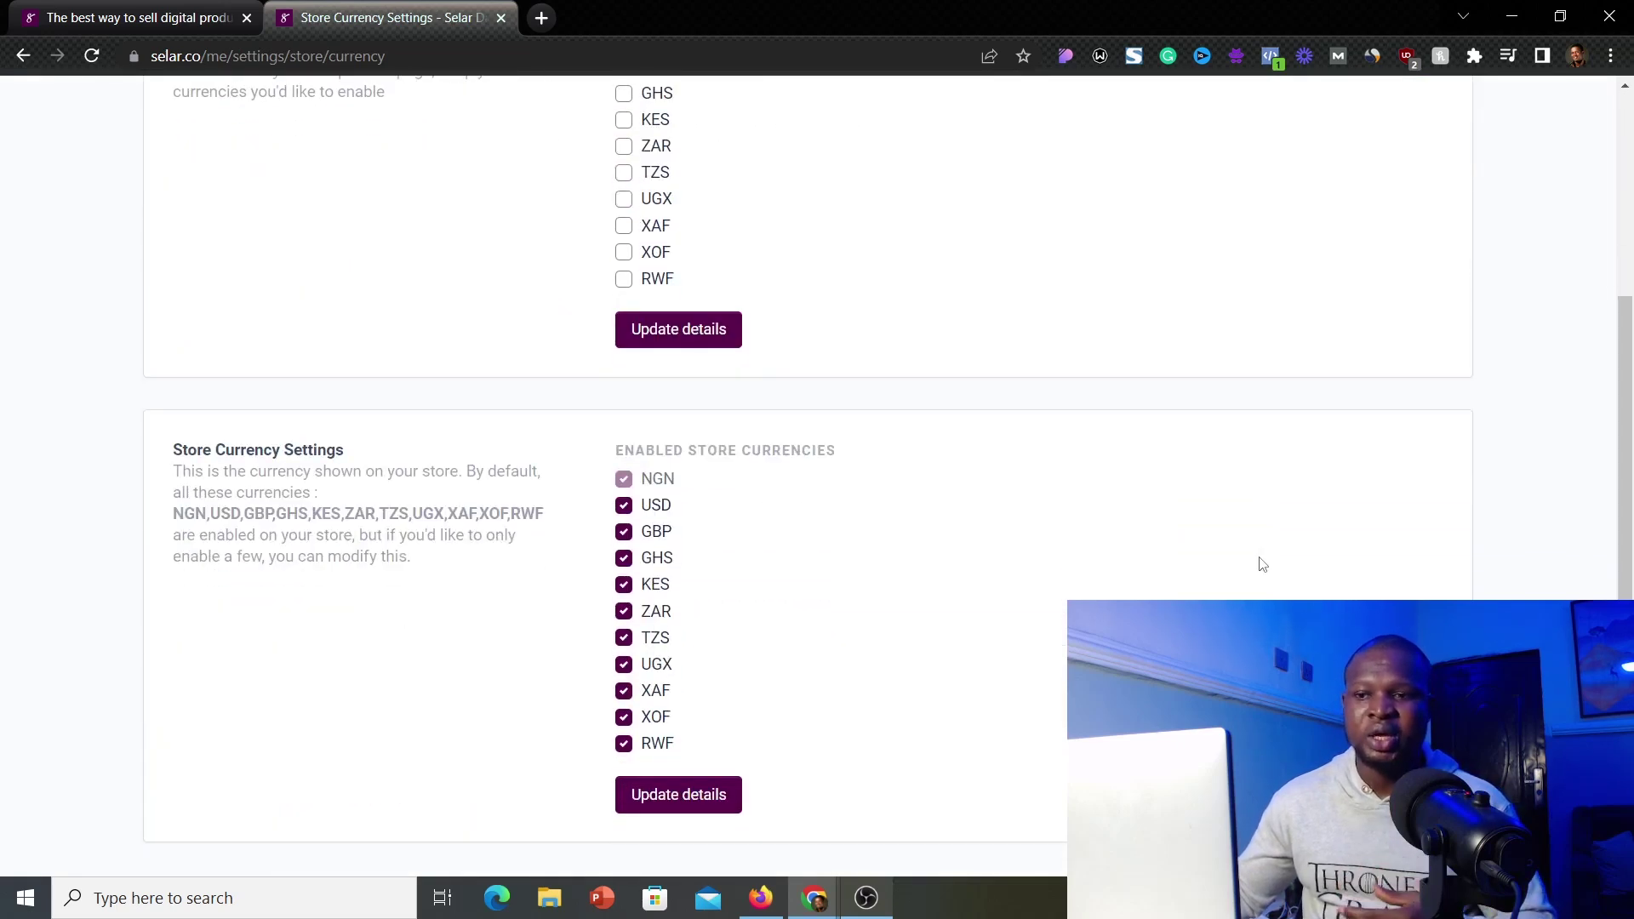
scroll(1264, 564, "up", 3)
scroll(1262, 564, "up", 1)
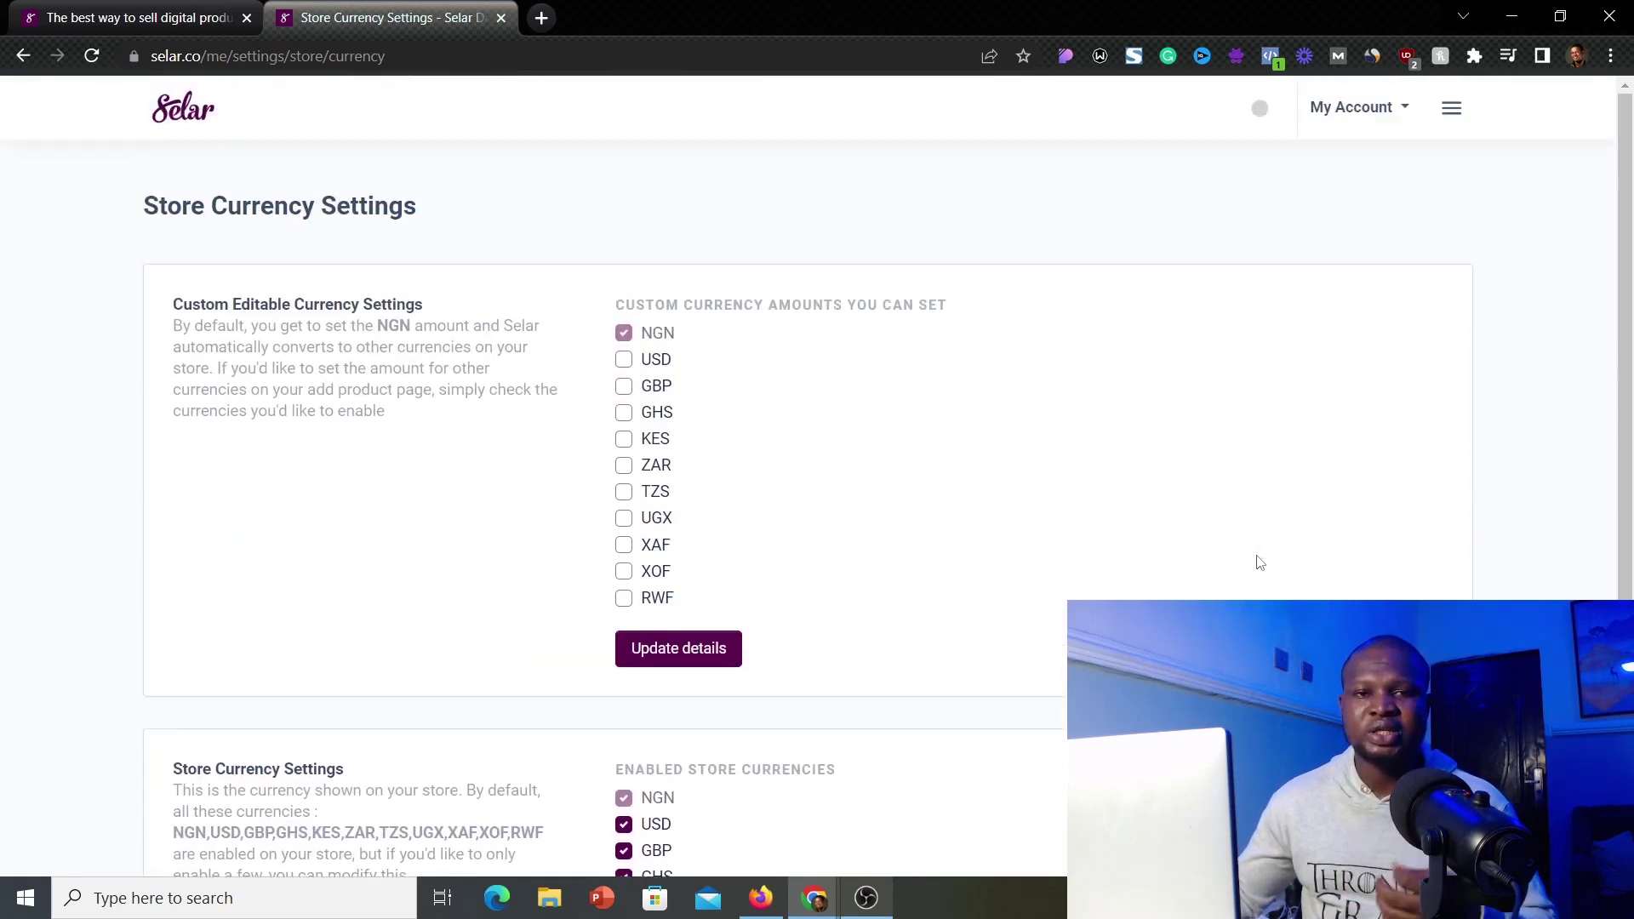
scroll(1240, 567, "down", 1)
scroll(1238, 565, "down", 1)
scroll(1238, 565, "up", 2)
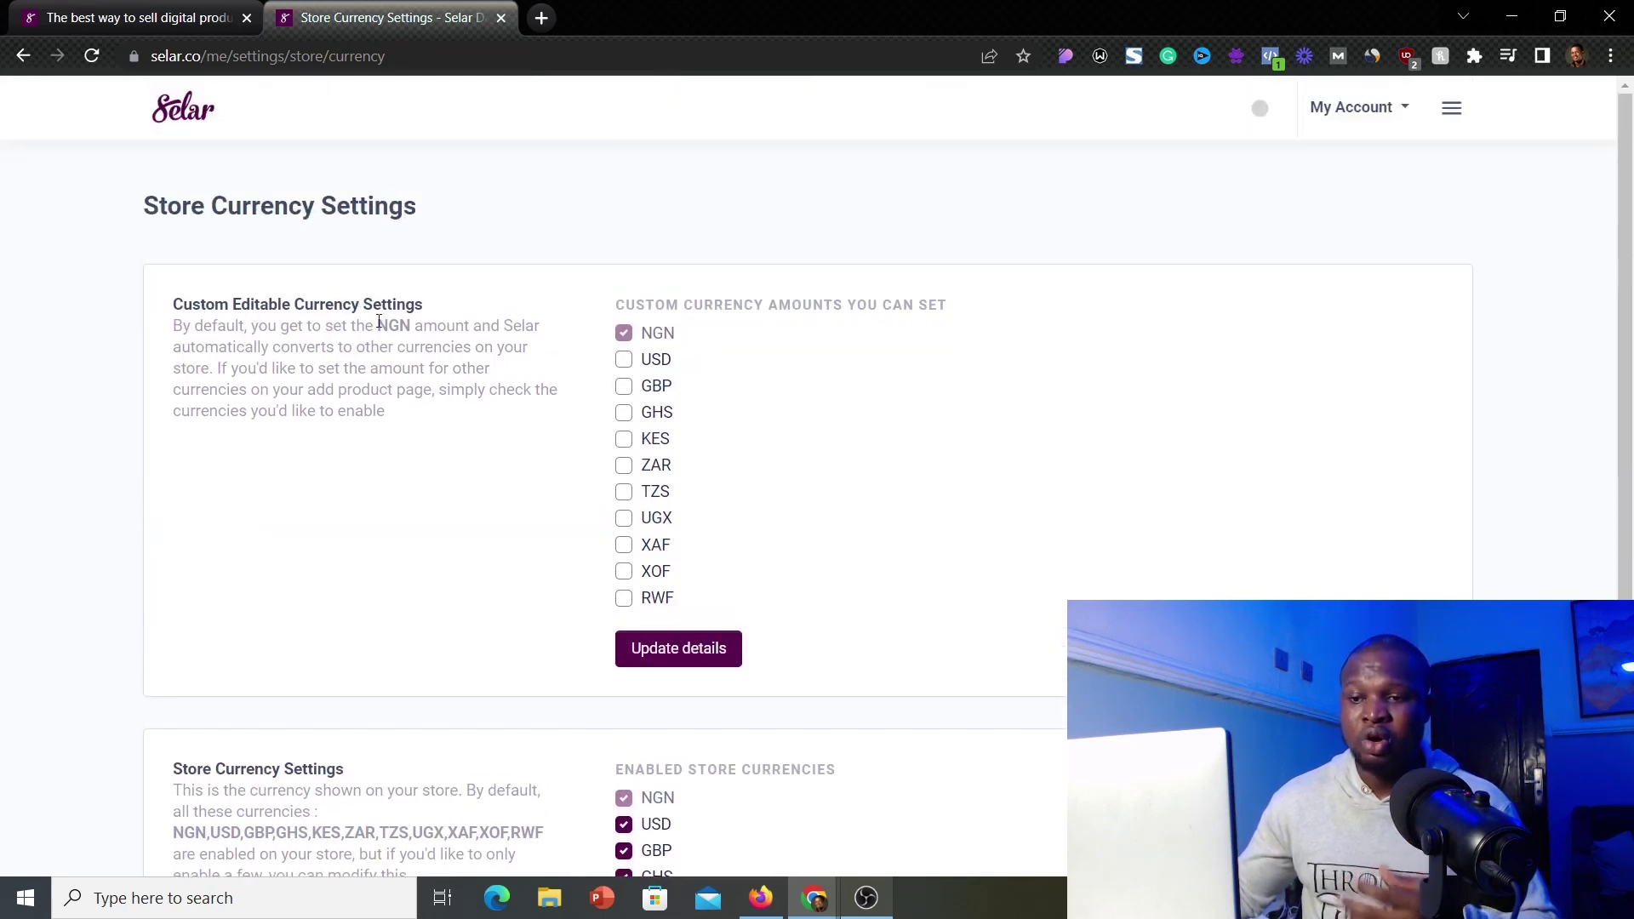
Step: Enable USD and GBP as custom currency amounts alongside NGN and save the custom currency settings
left_click(624, 362)
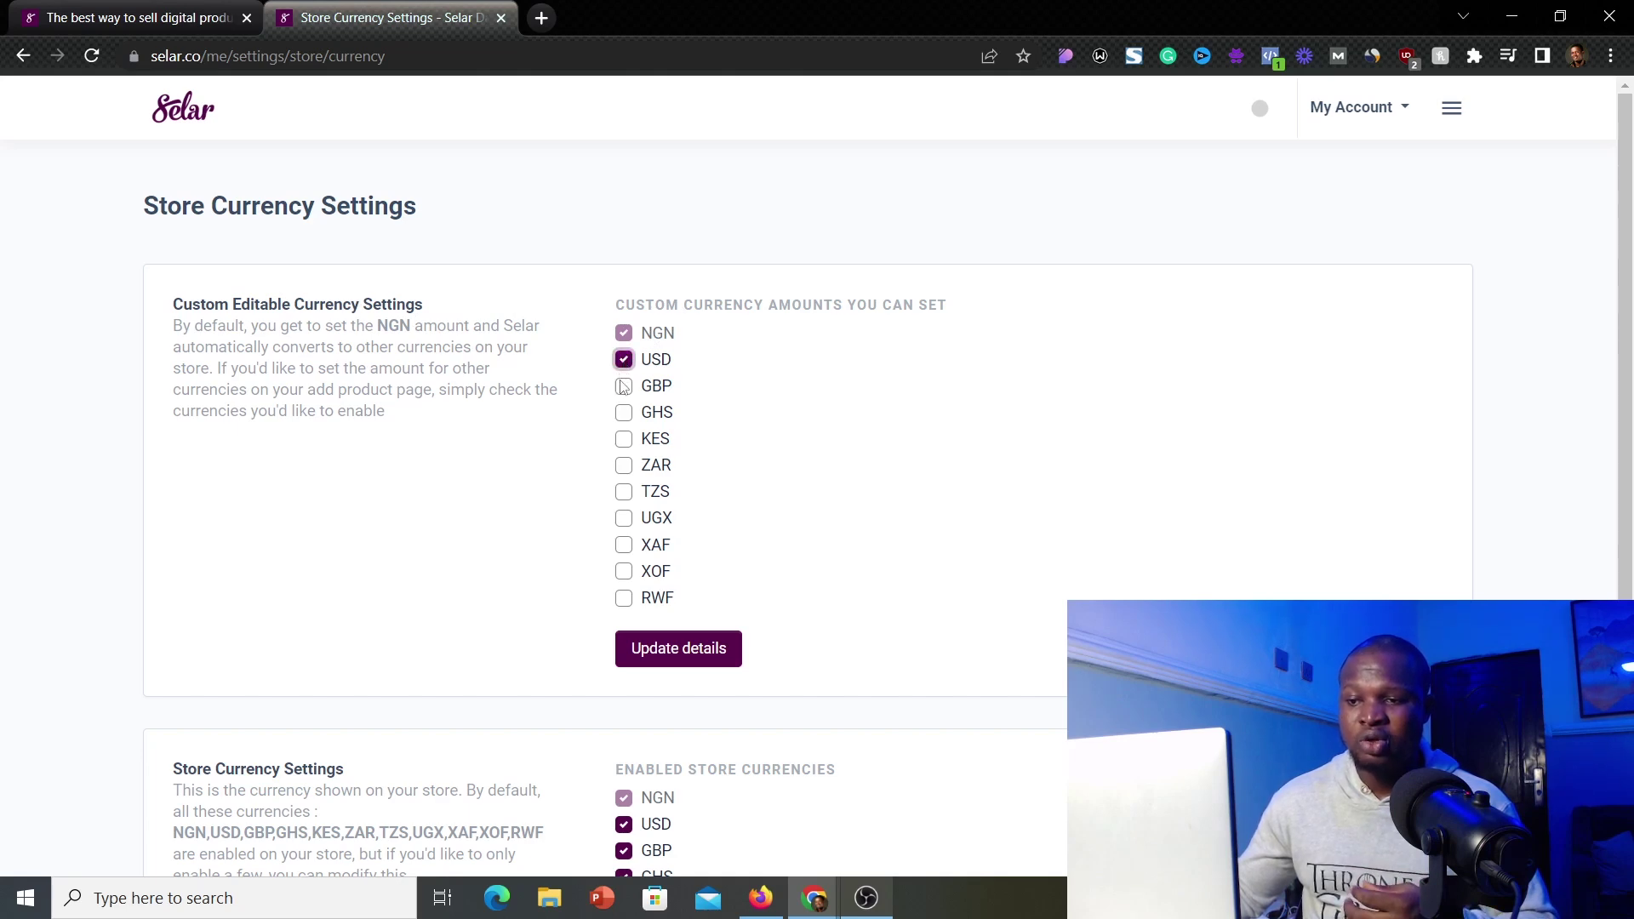
left_click(625, 387)
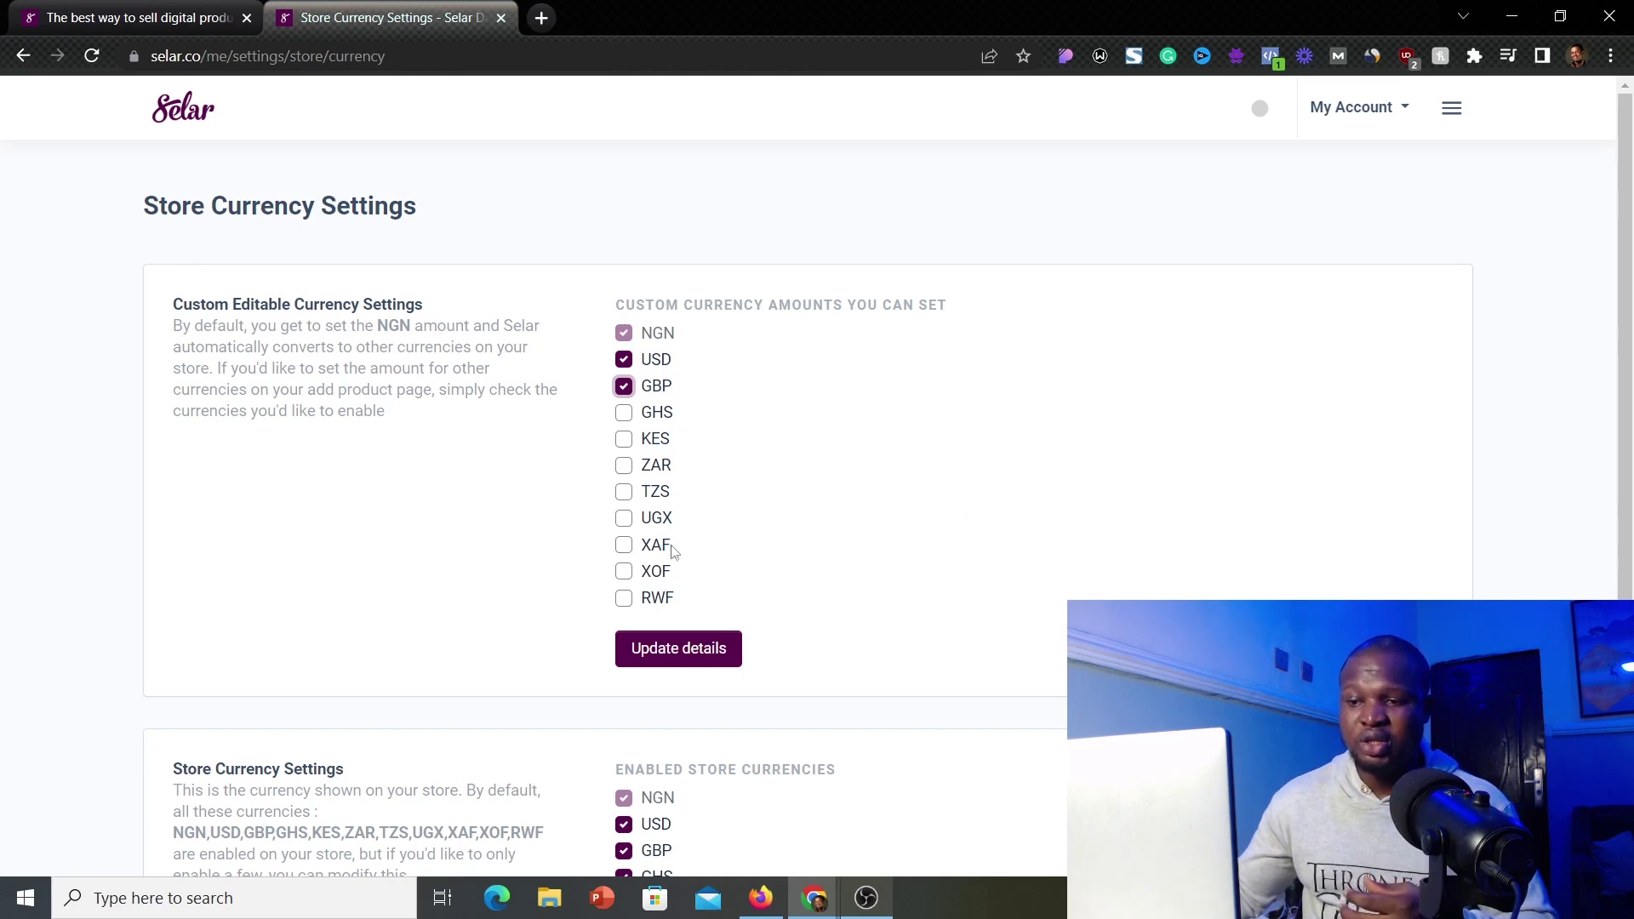
left_click(683, 652)
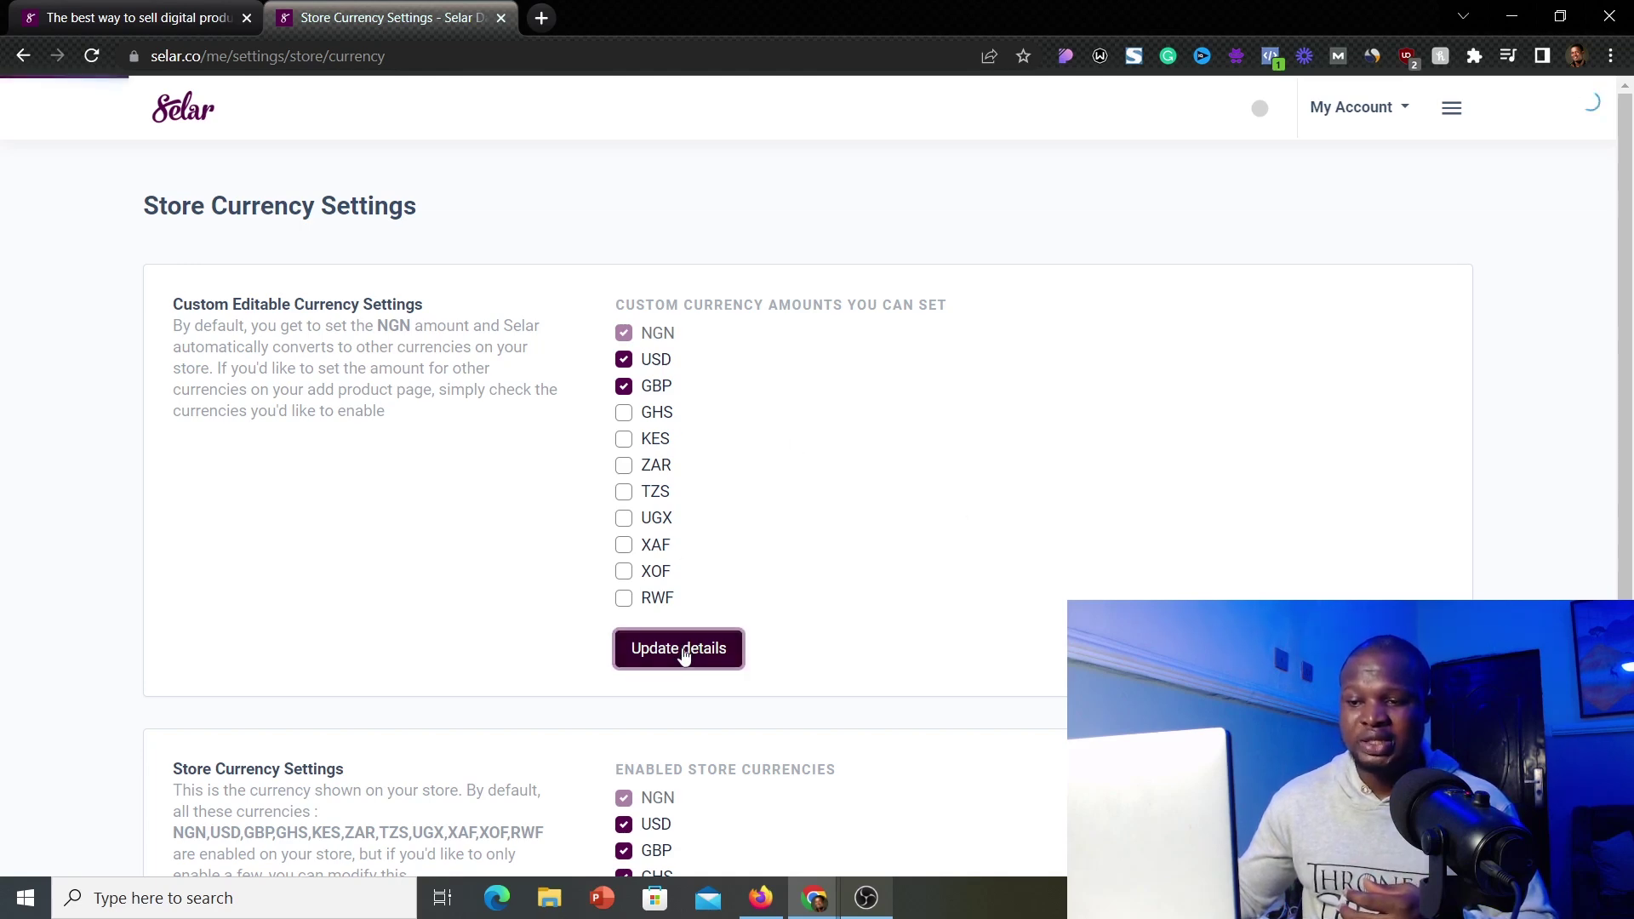
Step: Disable RWF, XOF, XAF, UGX, TZS, ZAR, KES and GHS in the enabled store currencies and save the change
scroll(834, 576, "down", 5)
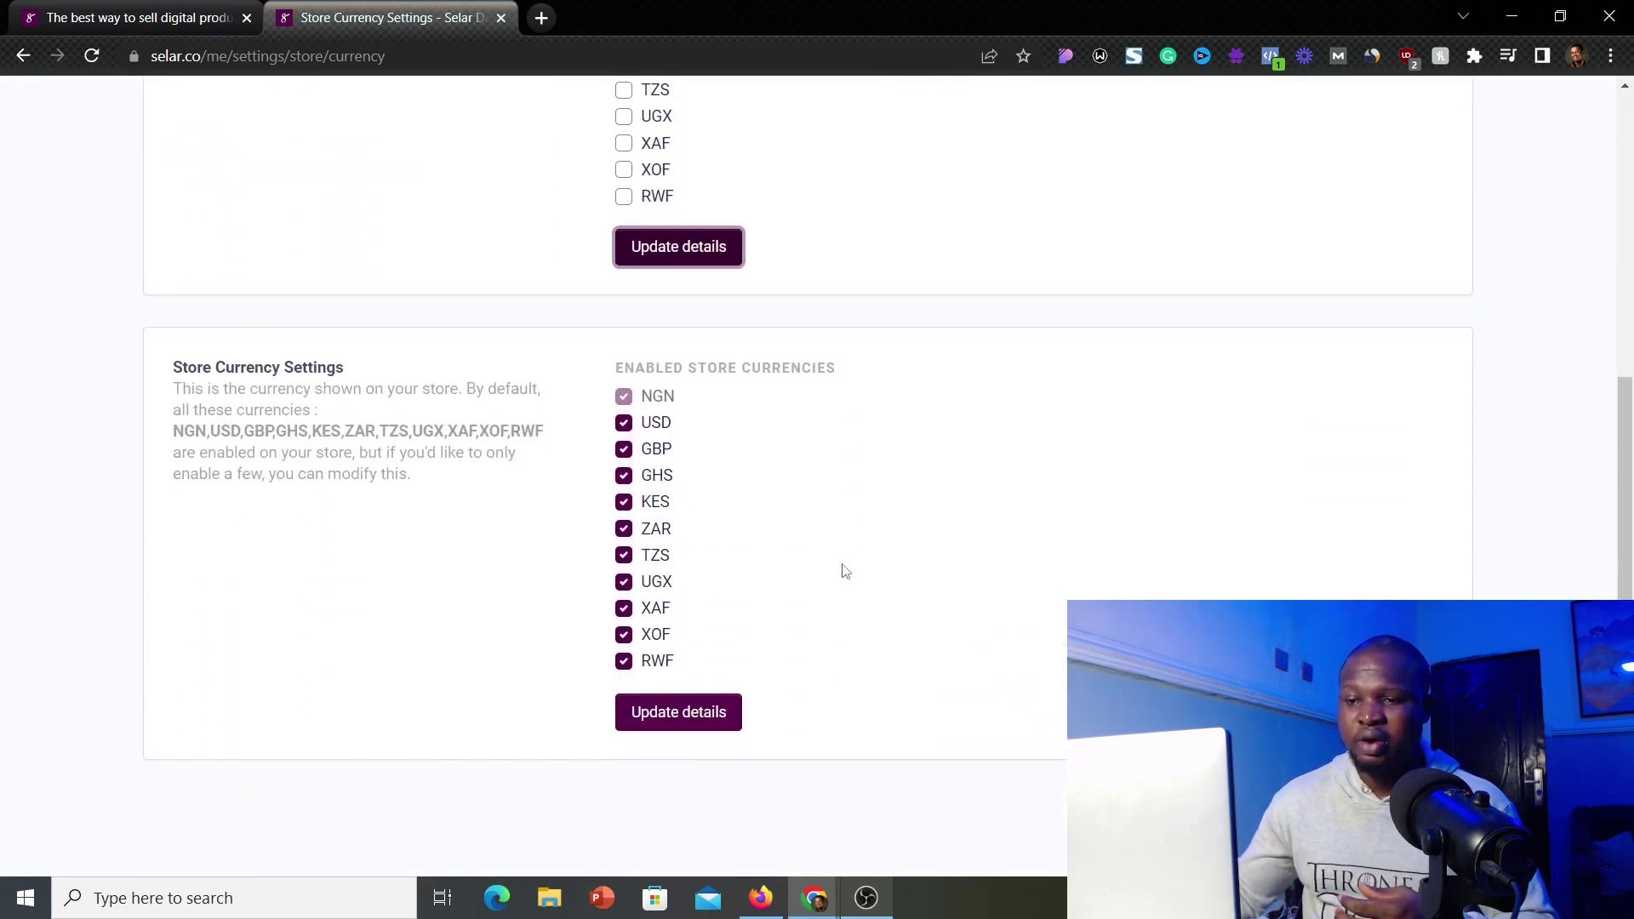
left_click(624, 660)
left_click(622, 635)
left_click(623, 608)
left_click(623, 581)
left_click(624, 554)
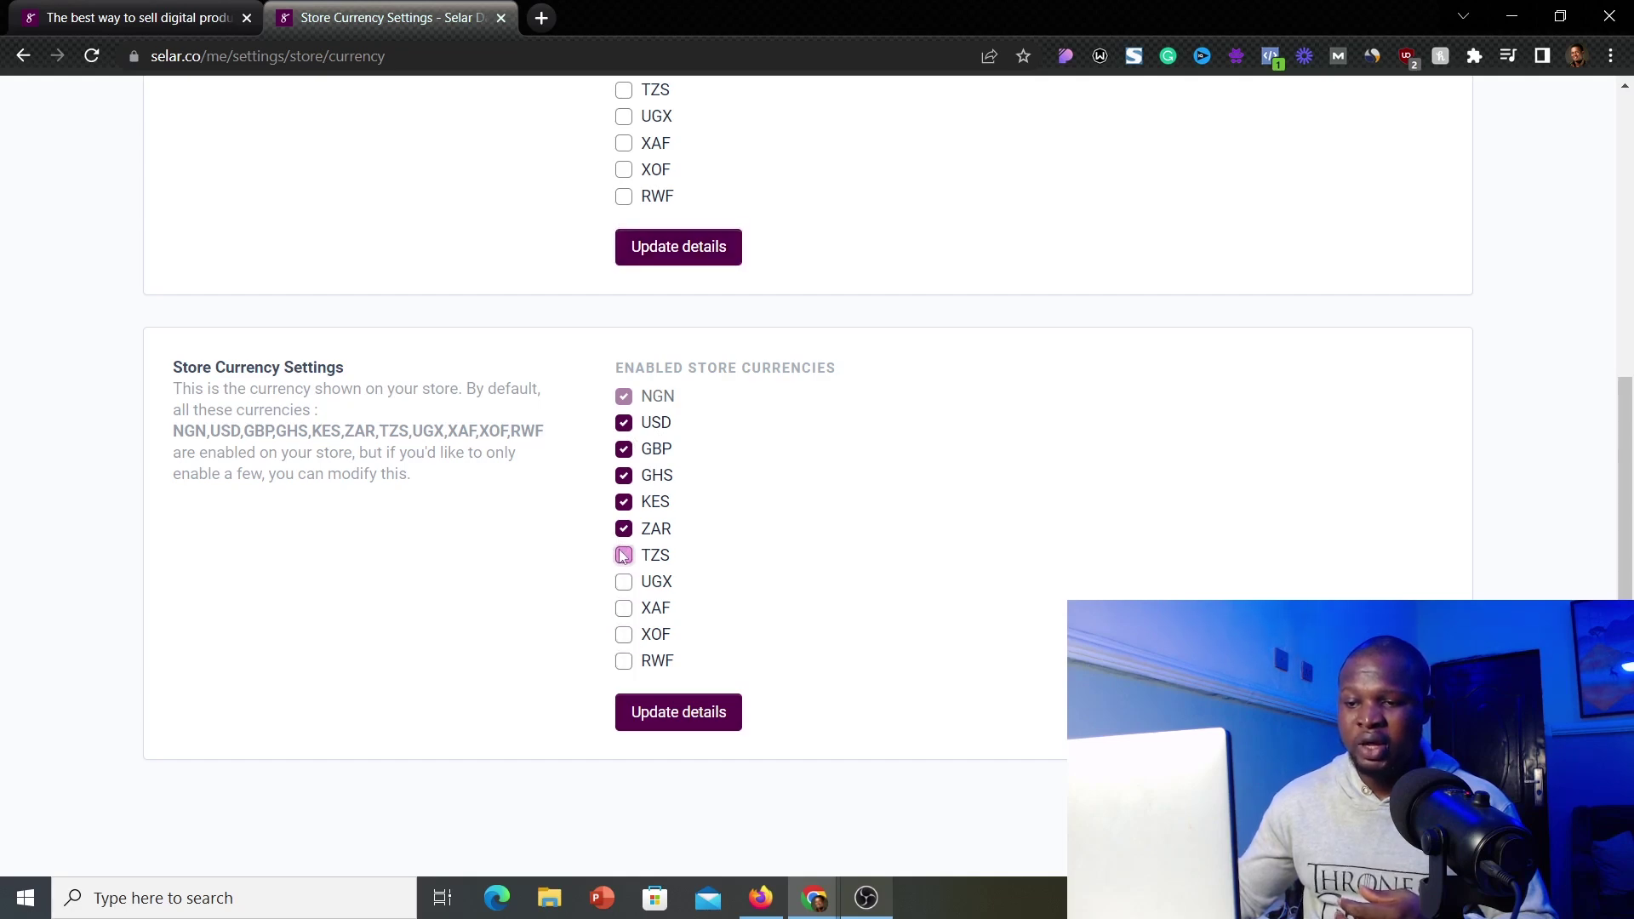
left_click(624, 528)
left_click(624, 502)
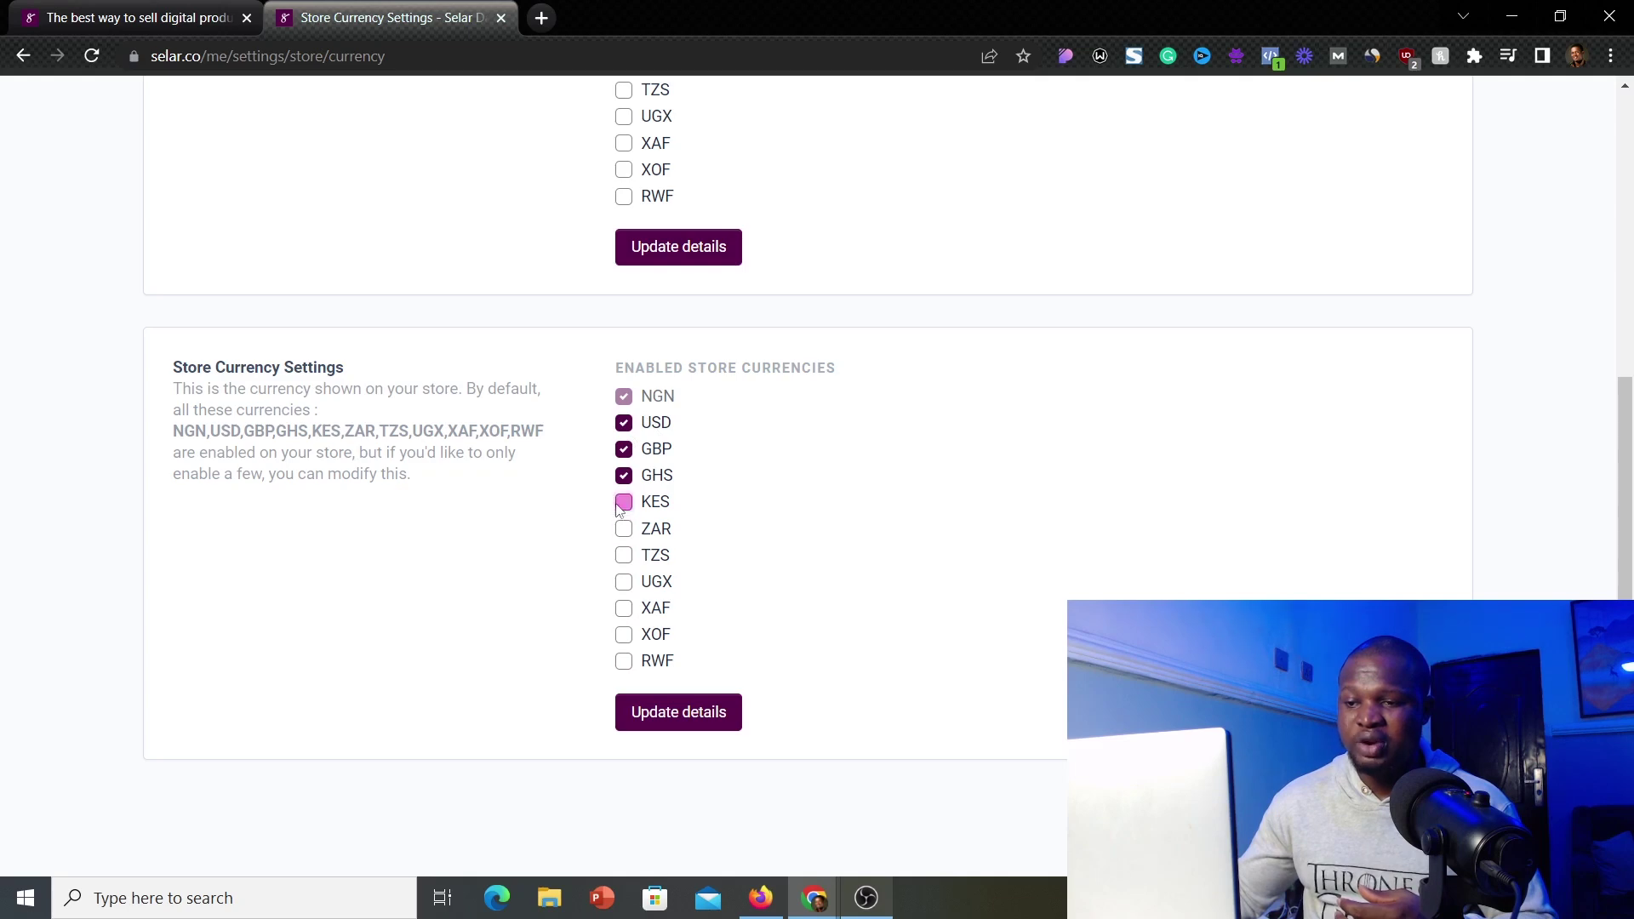
left_click(623, 474)
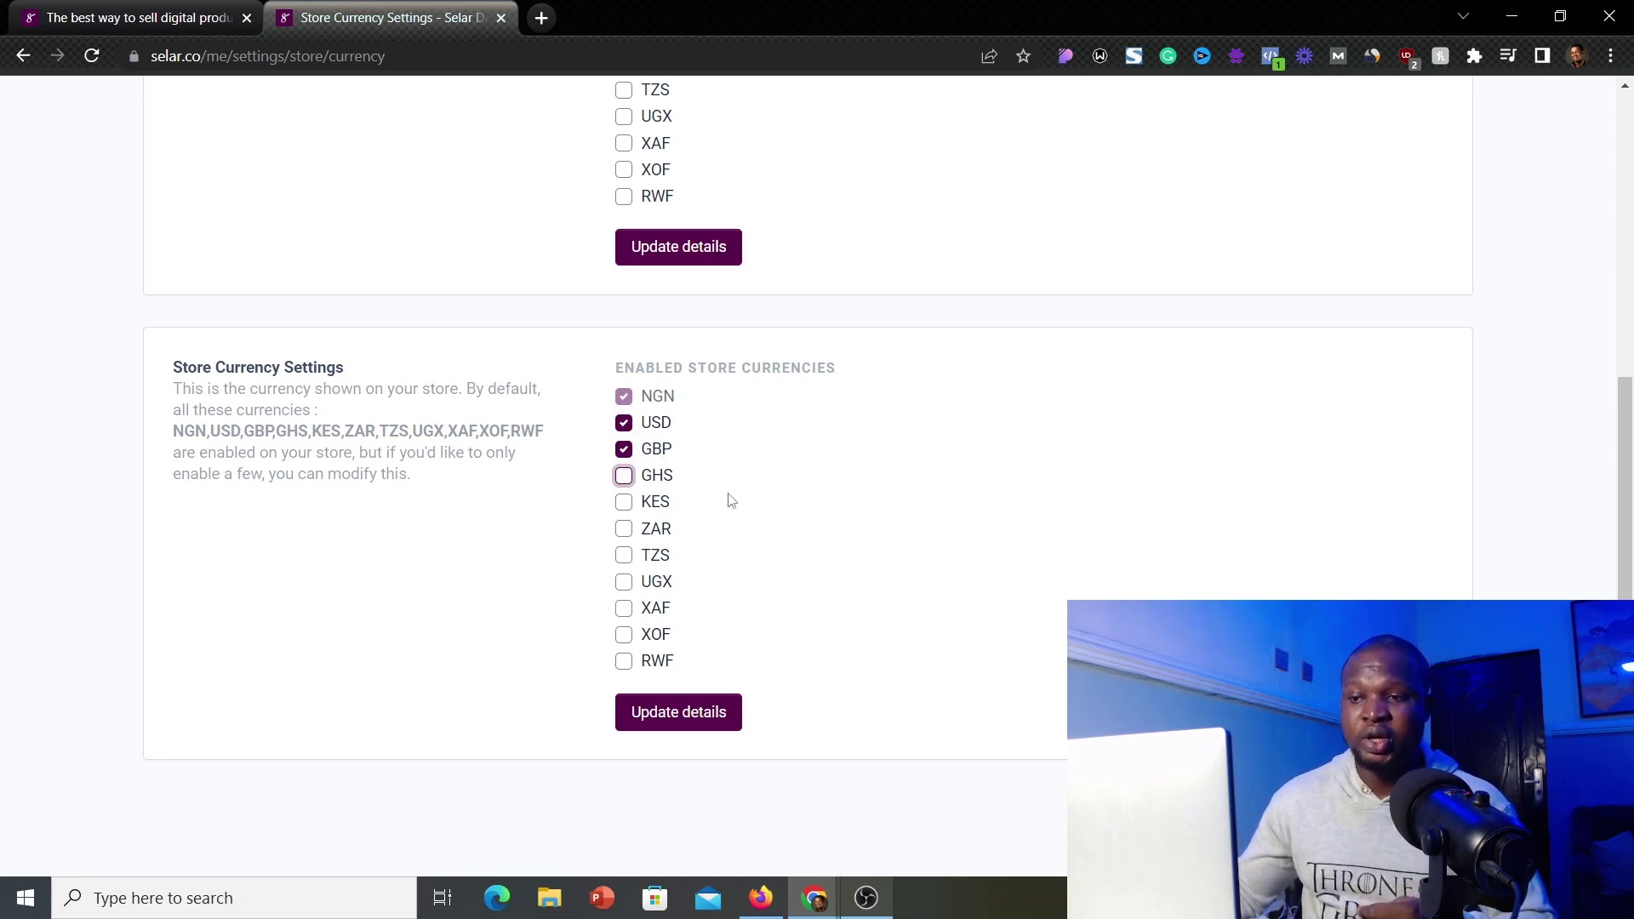
left_click(690, 720)
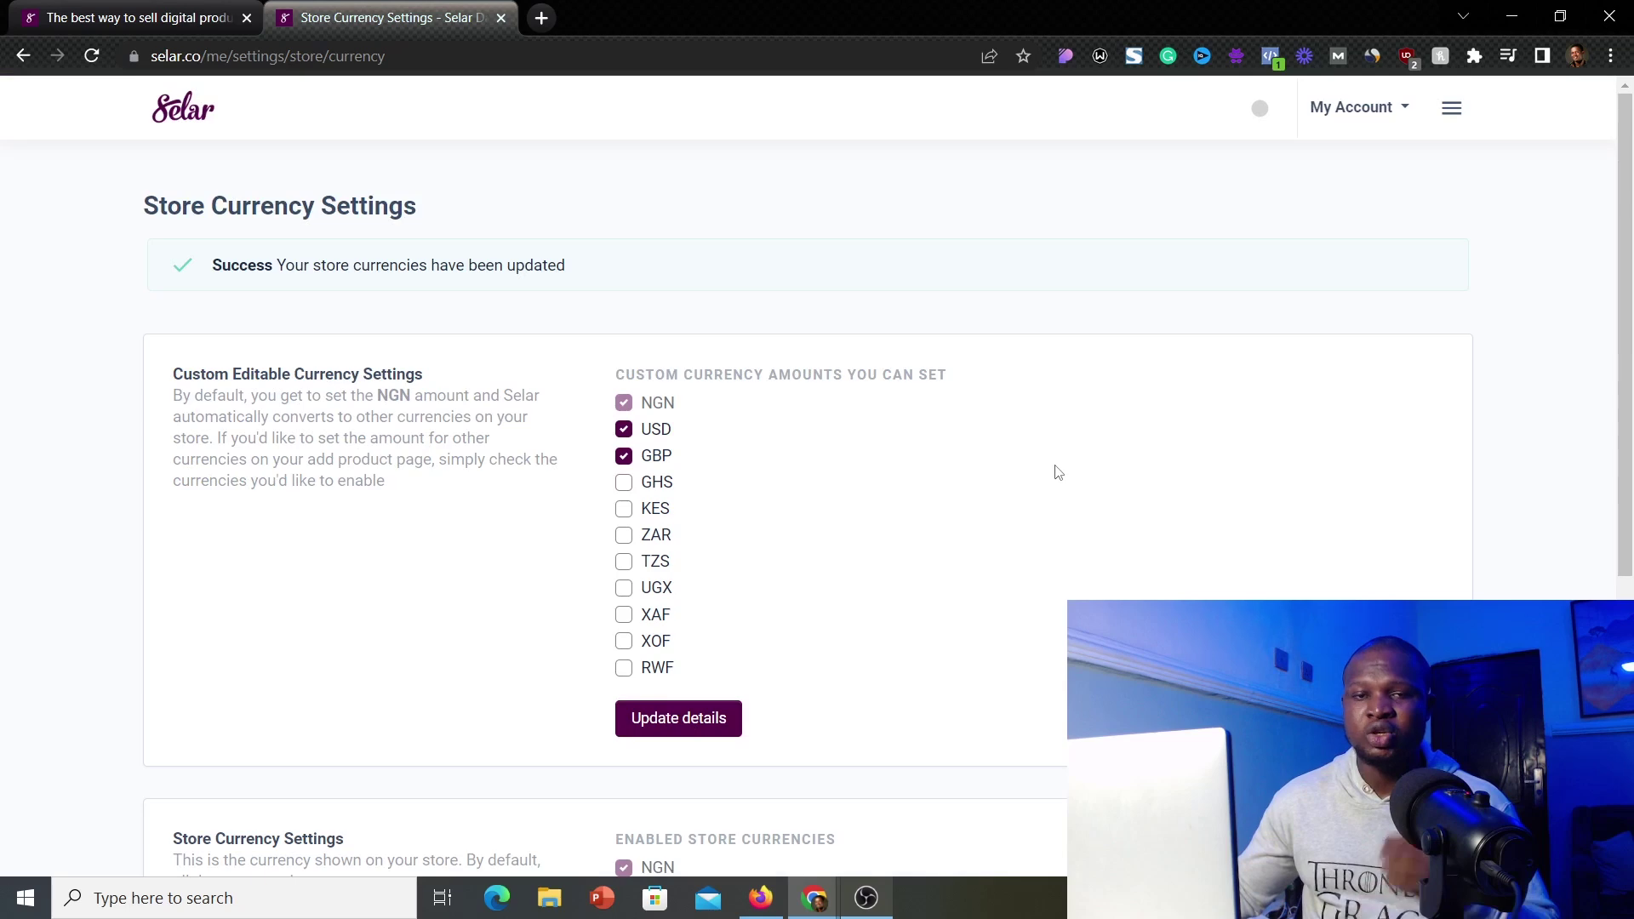
Step: Start adding a new product and choose Service as the product type
left_click(1451, 110)
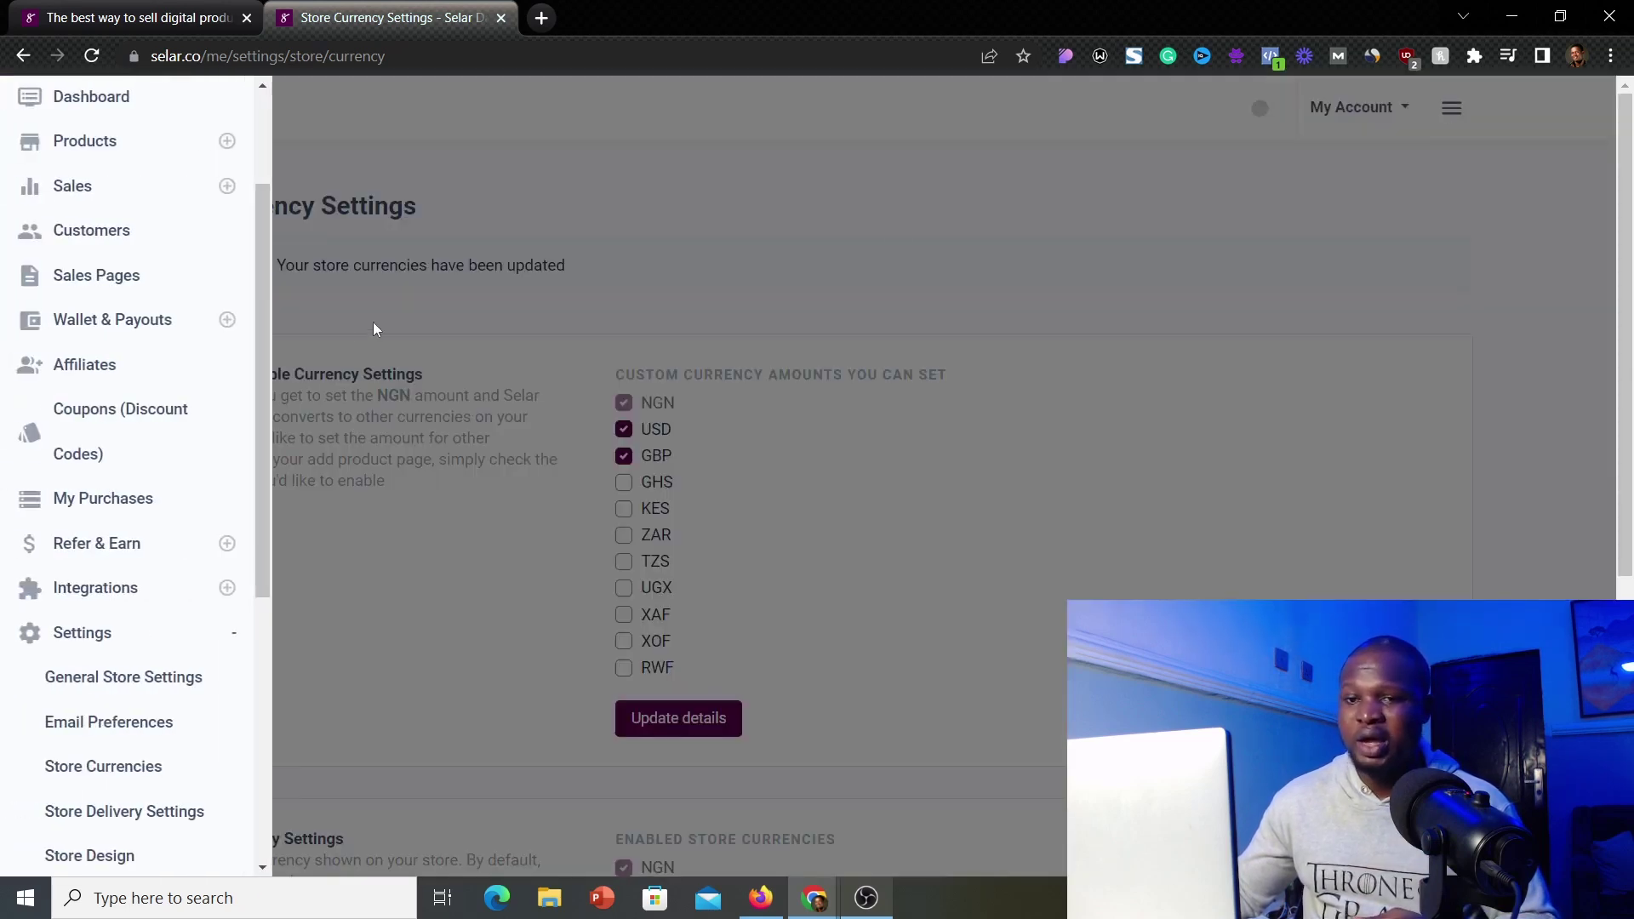
left_click_drag(259, 294, 256, 172)
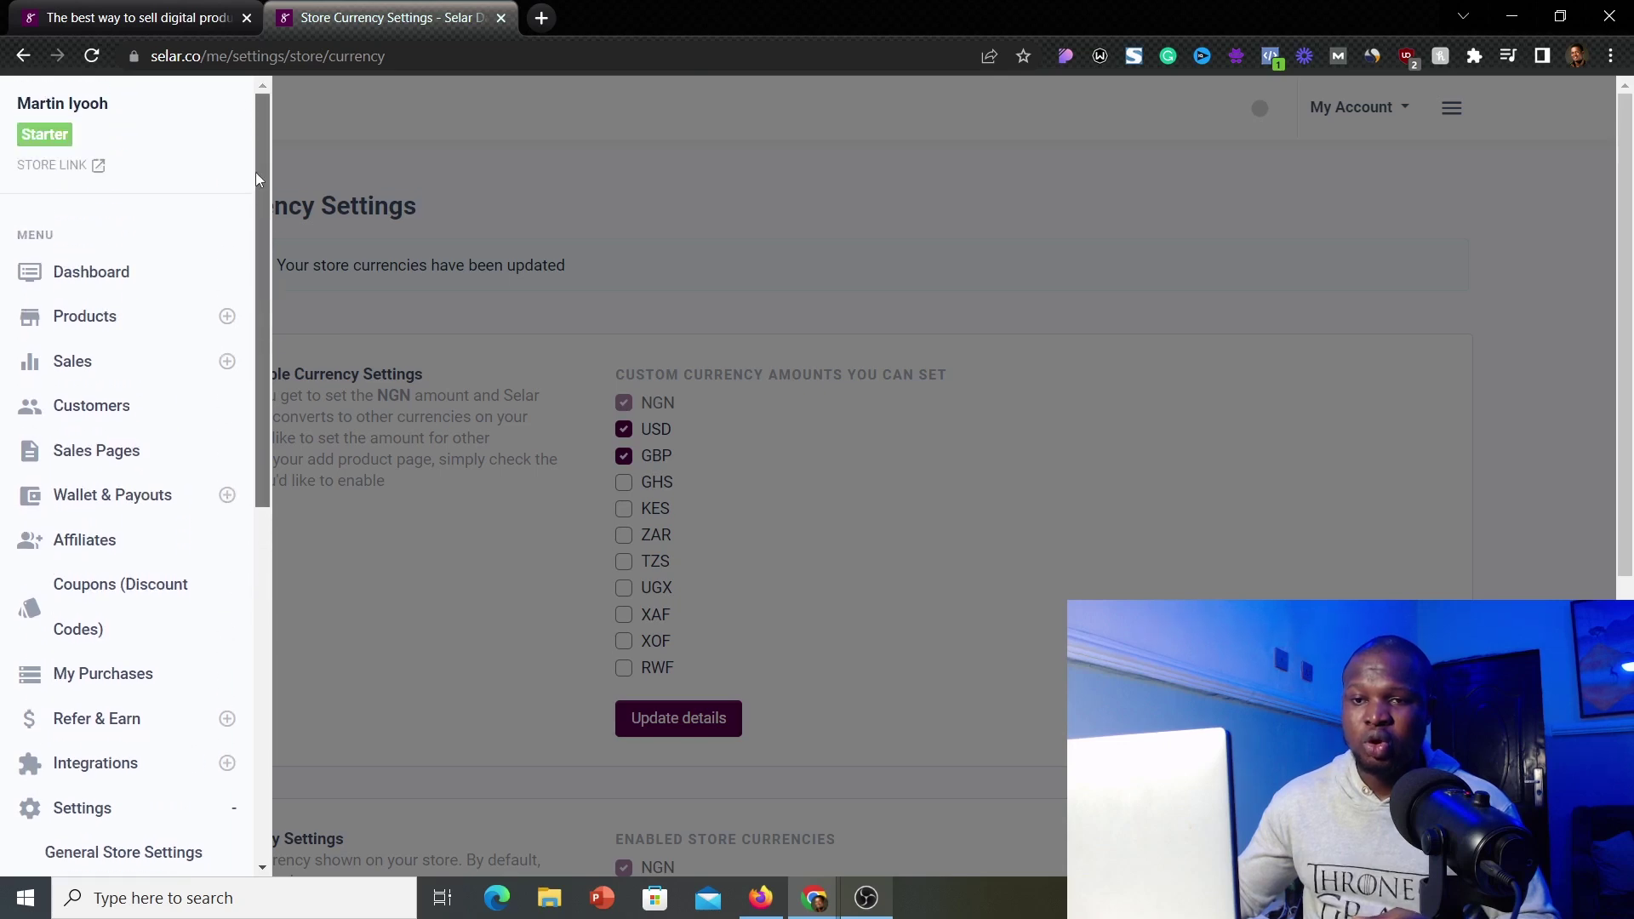
left_click(131, 324)
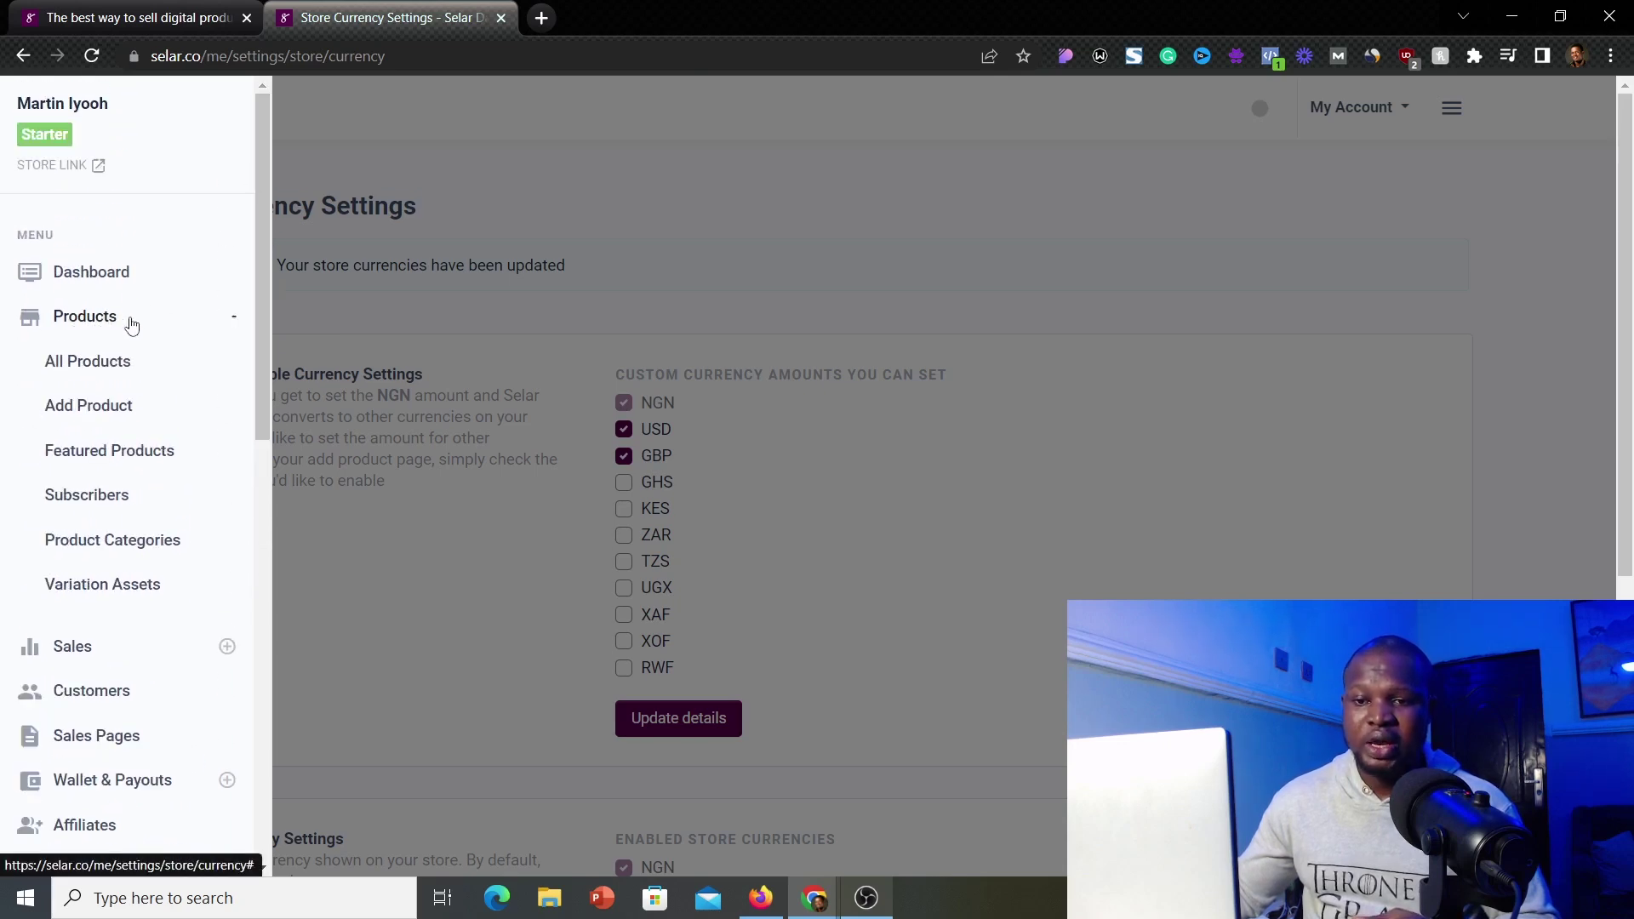
left_click(87, 409)
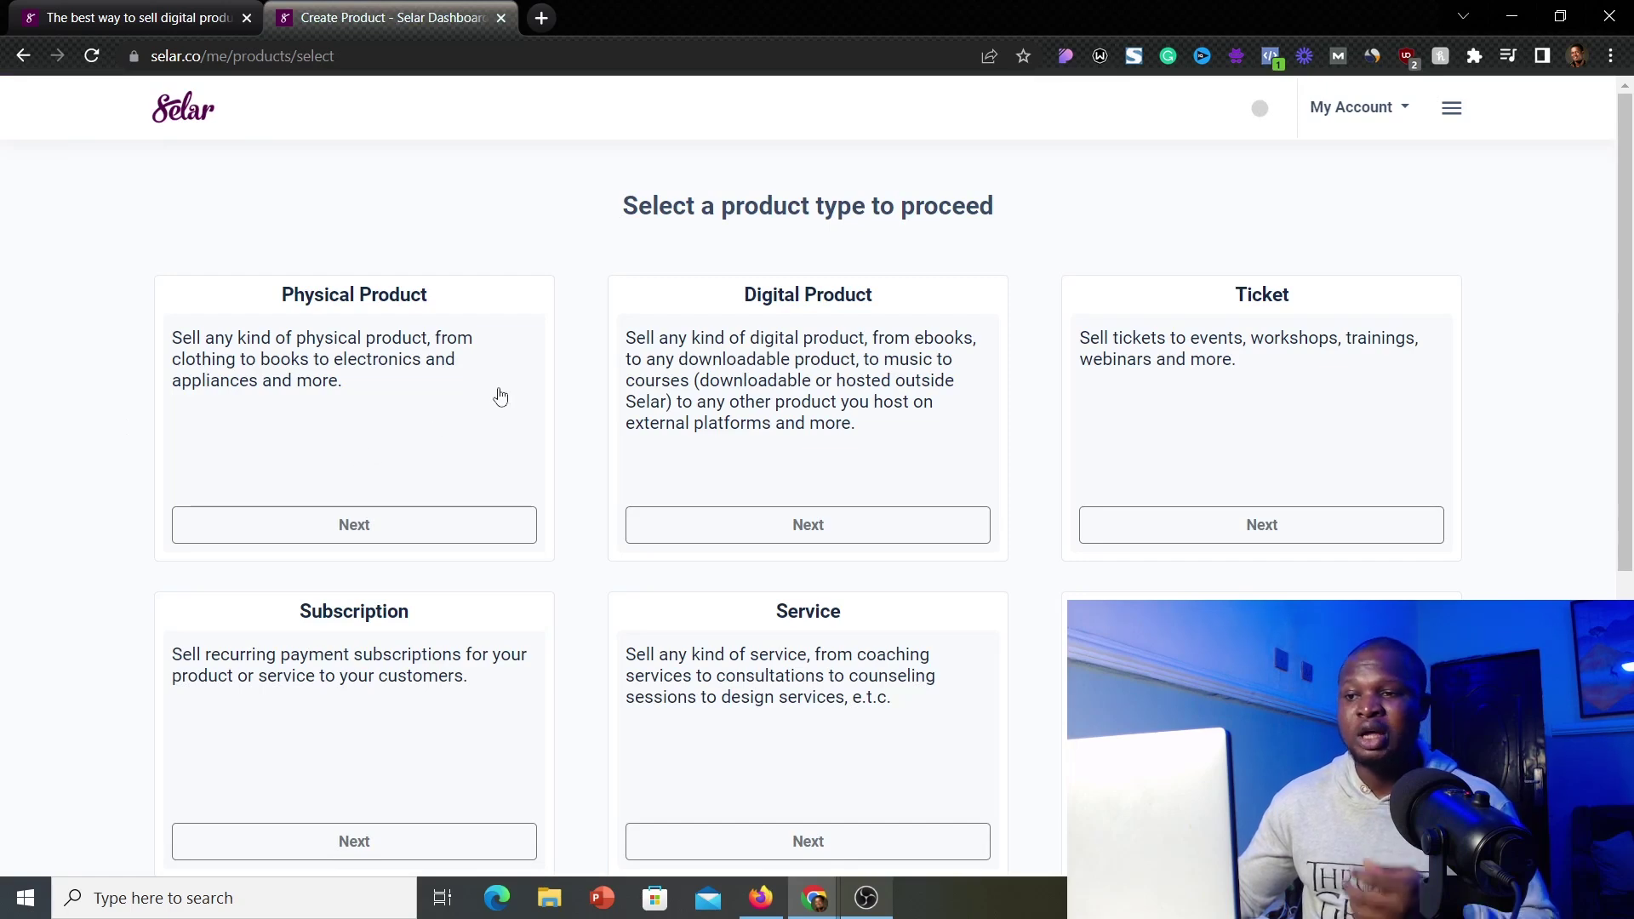
scroll(517, 393, "down", 1)
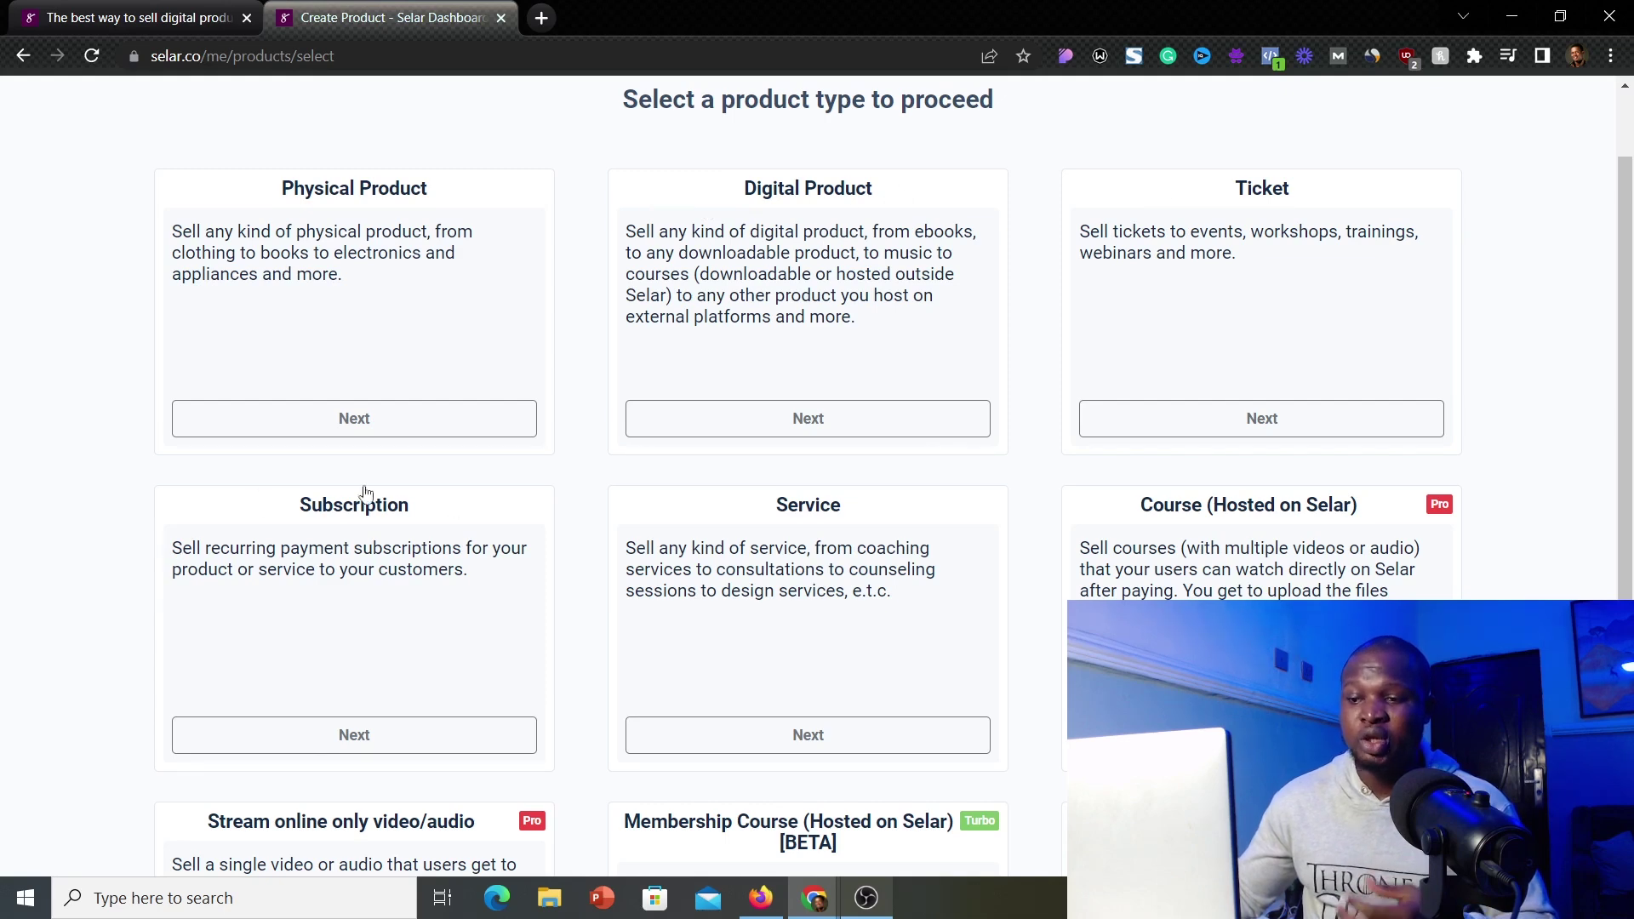
scroll(848, 530, "down", 2)
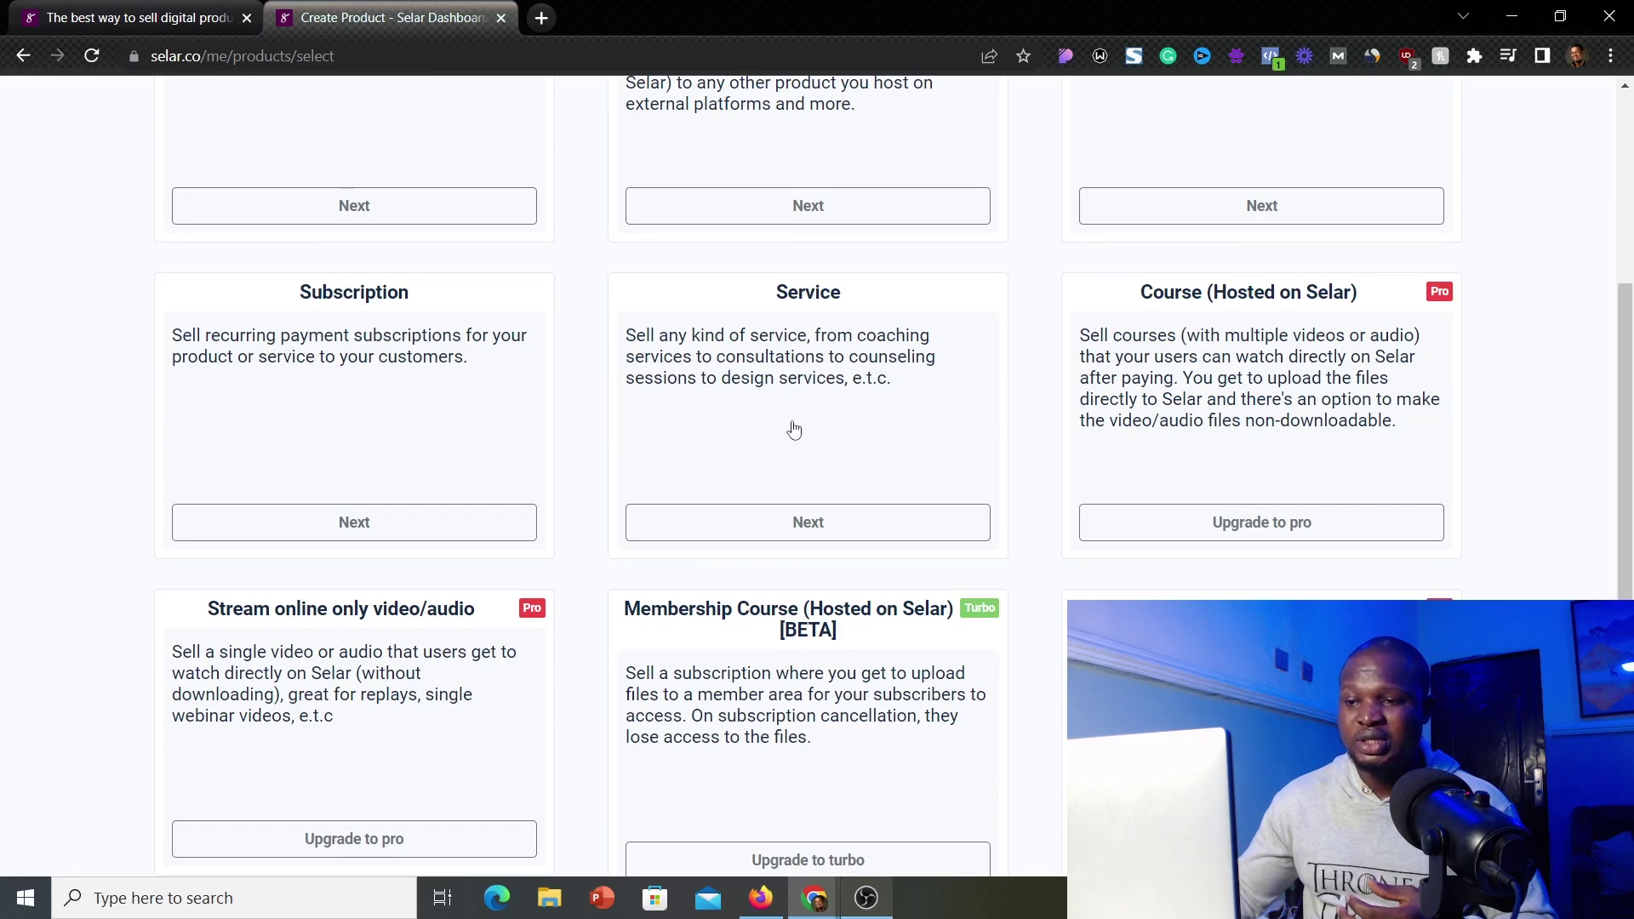
left_click(802, 525)
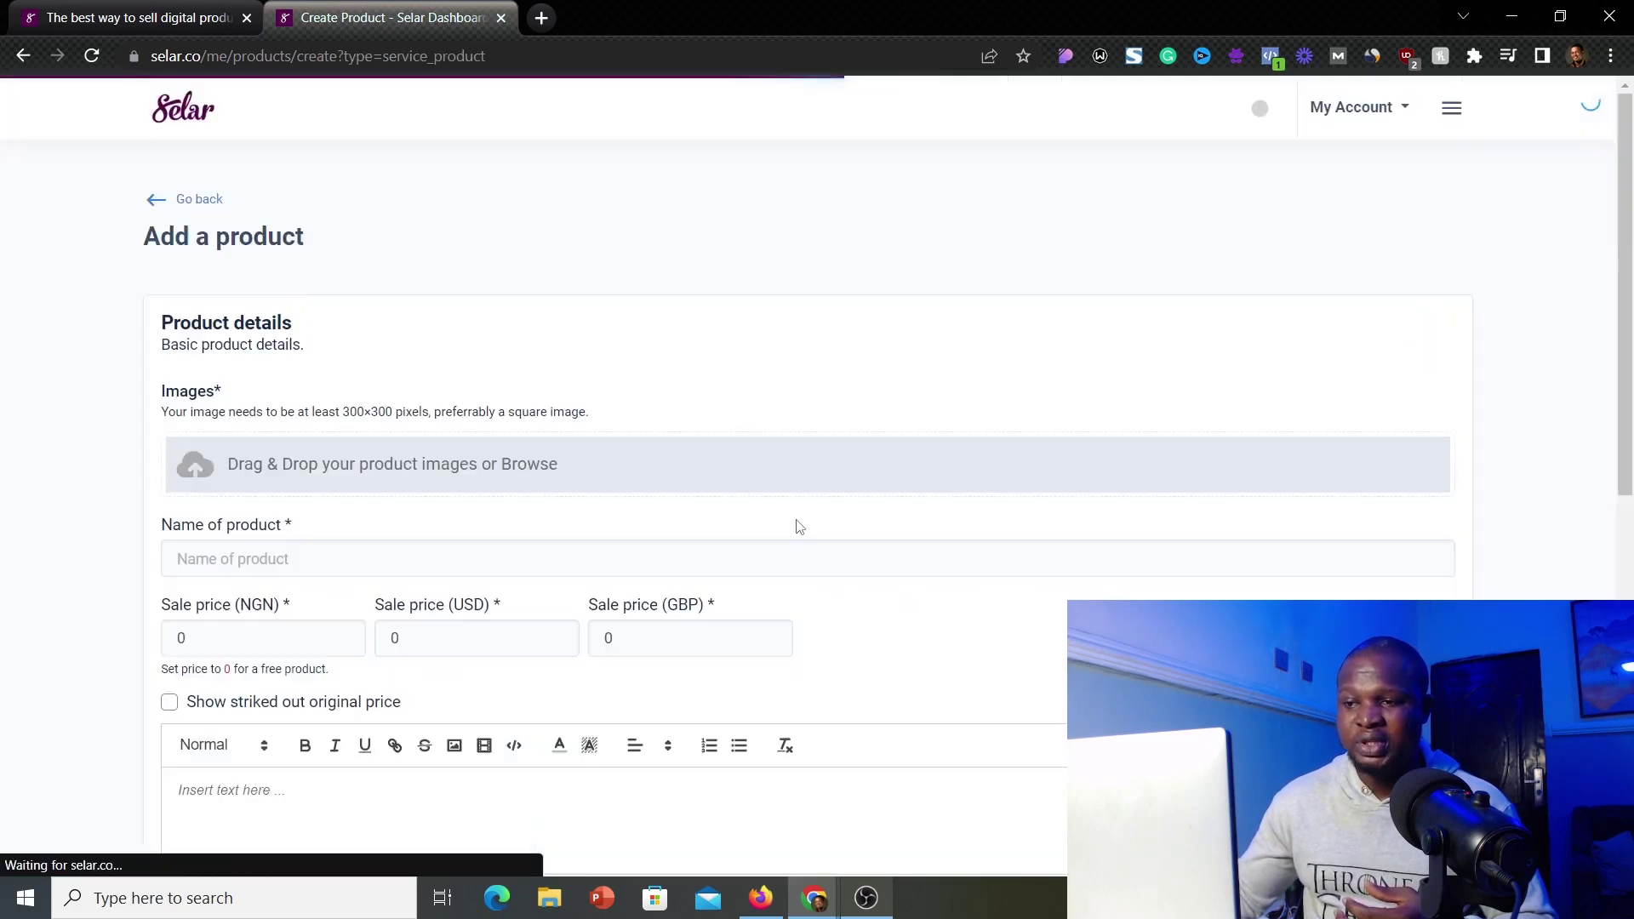
Step: Upload the web development service PNG as the product image and name the product with the seller's name plus "Web Development Service"
scroll(776, 529, "down", 1)
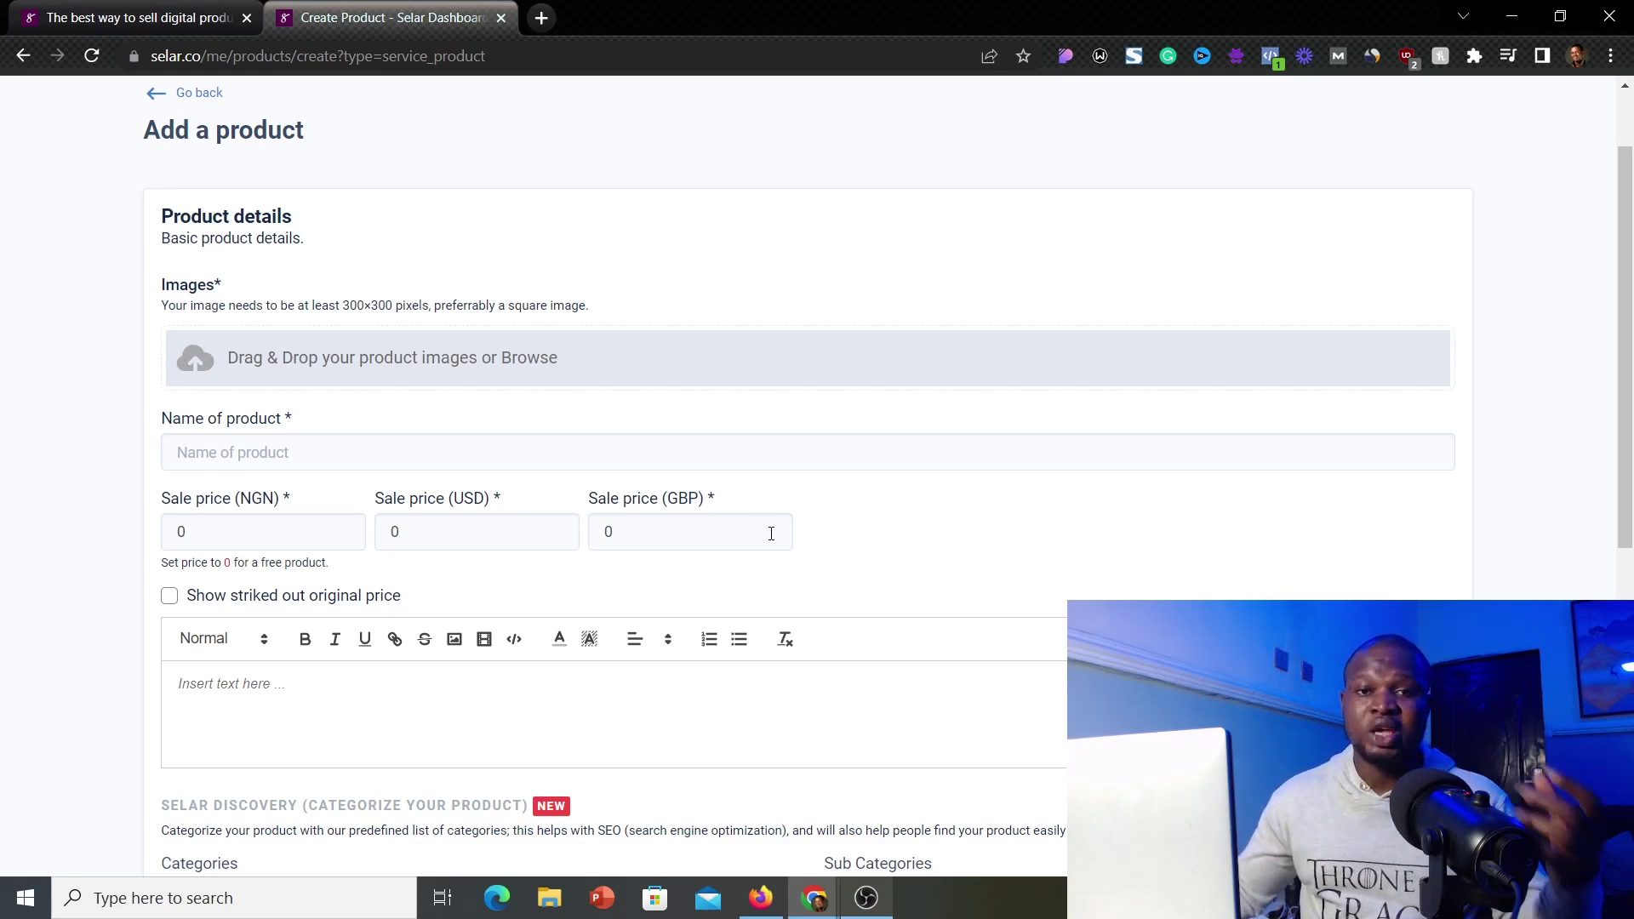
scroll(771, 534, "up", 1)
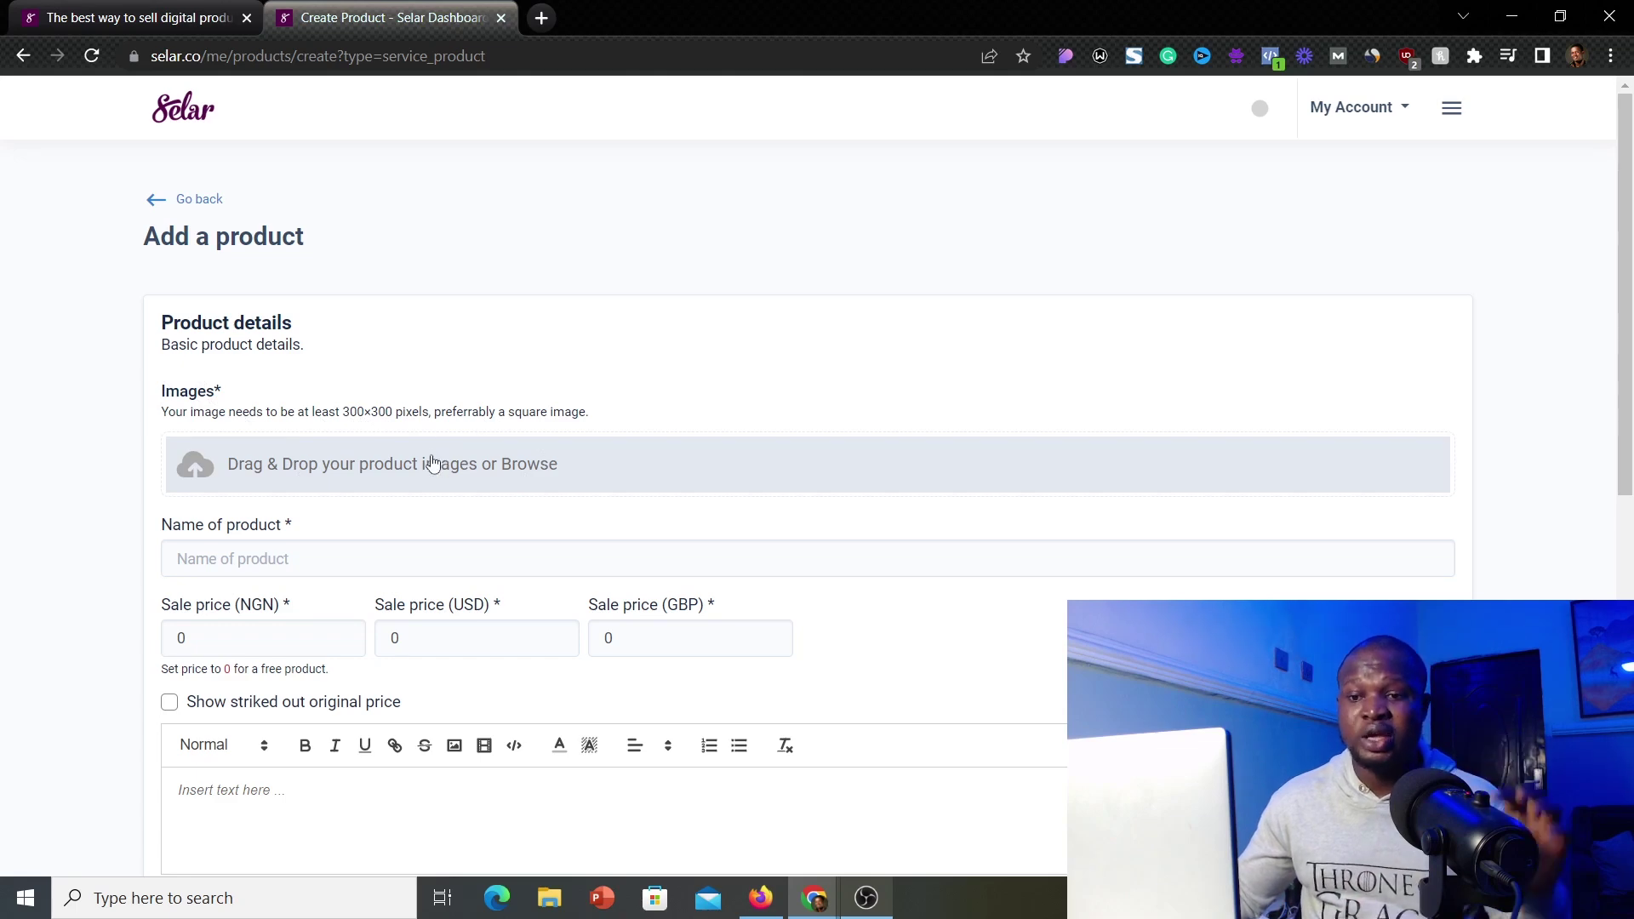
scroll(417, 510, "down", 1)
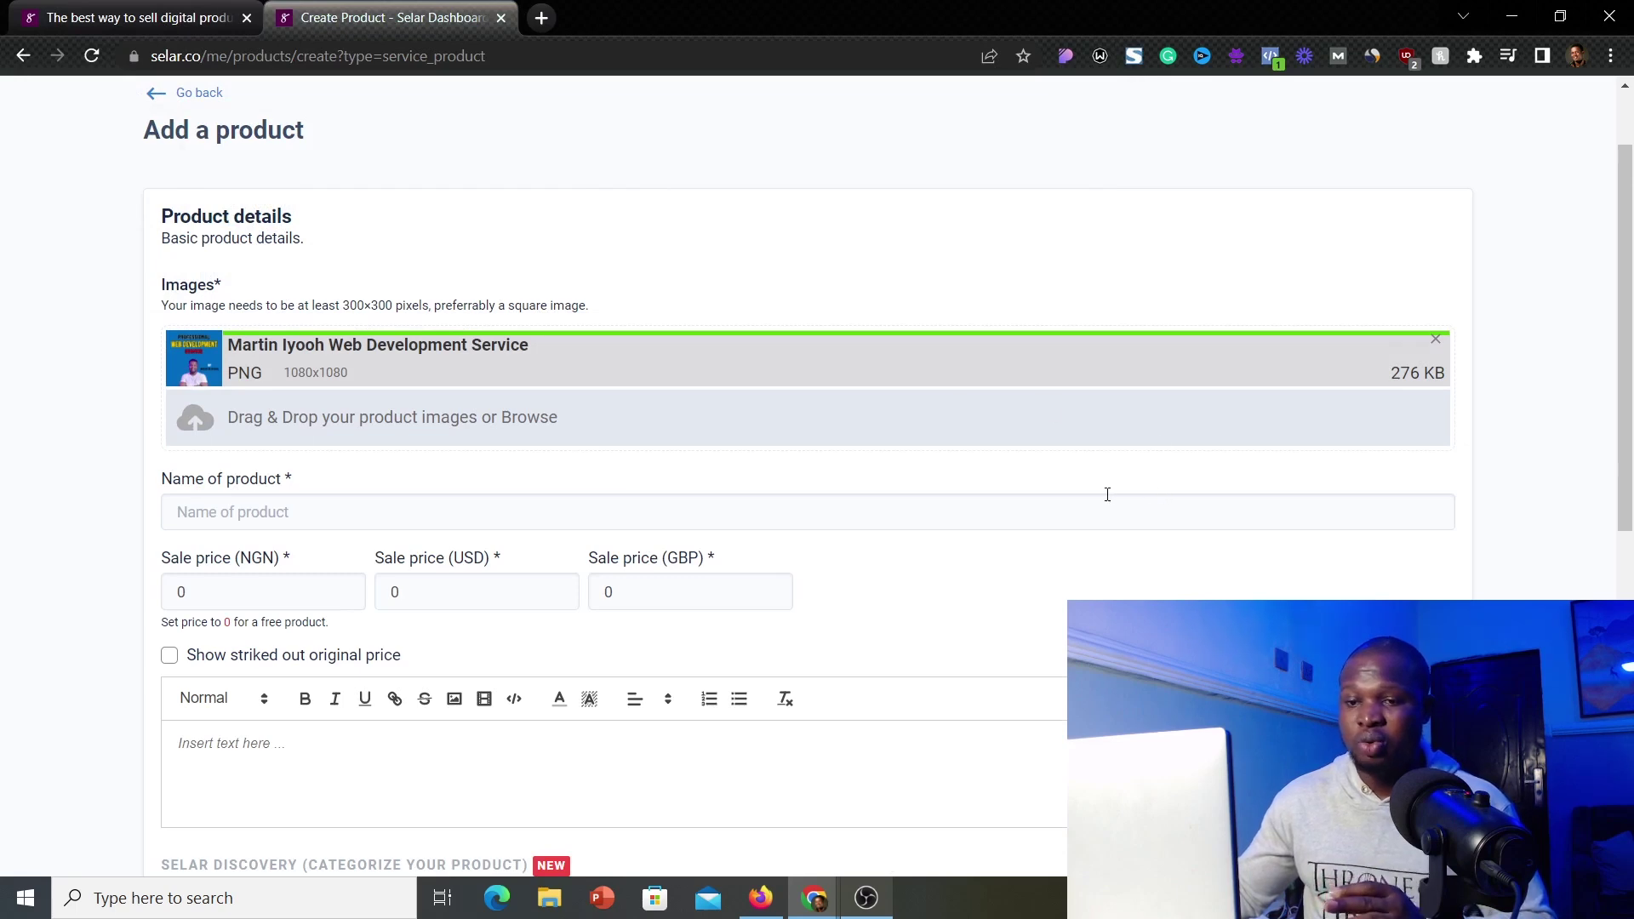
scroll(1105, 494, "down", 1)
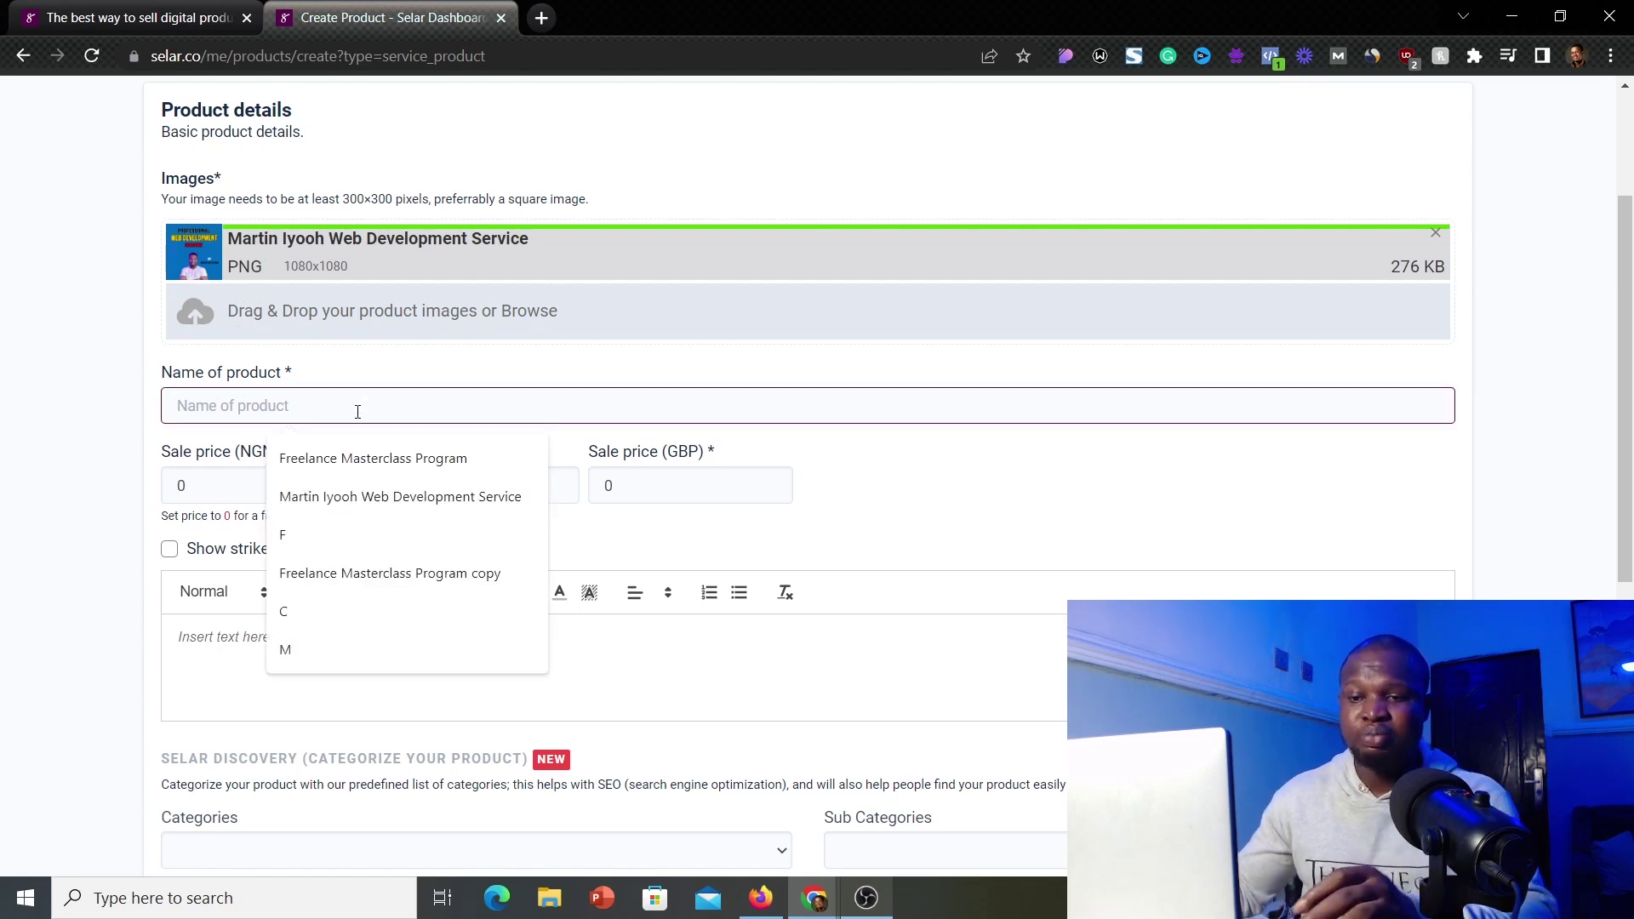
left_click(372, 504)
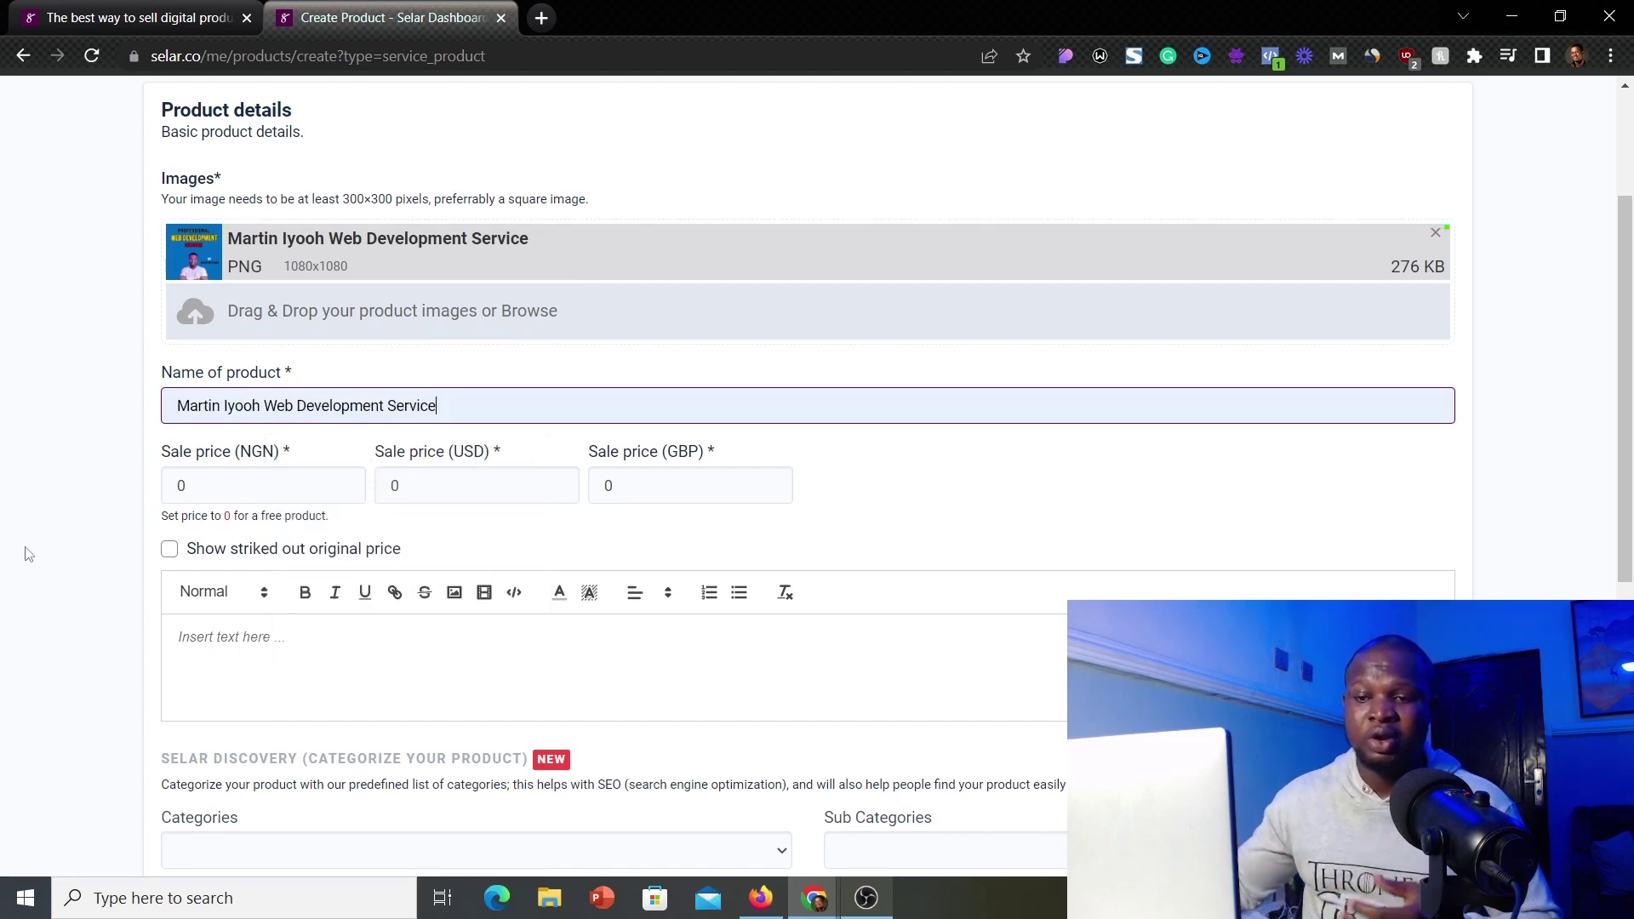
Step: Set the product's sale price to 500000 in NGN and 1000 in USD
scroll(188, 374, "down", 1)
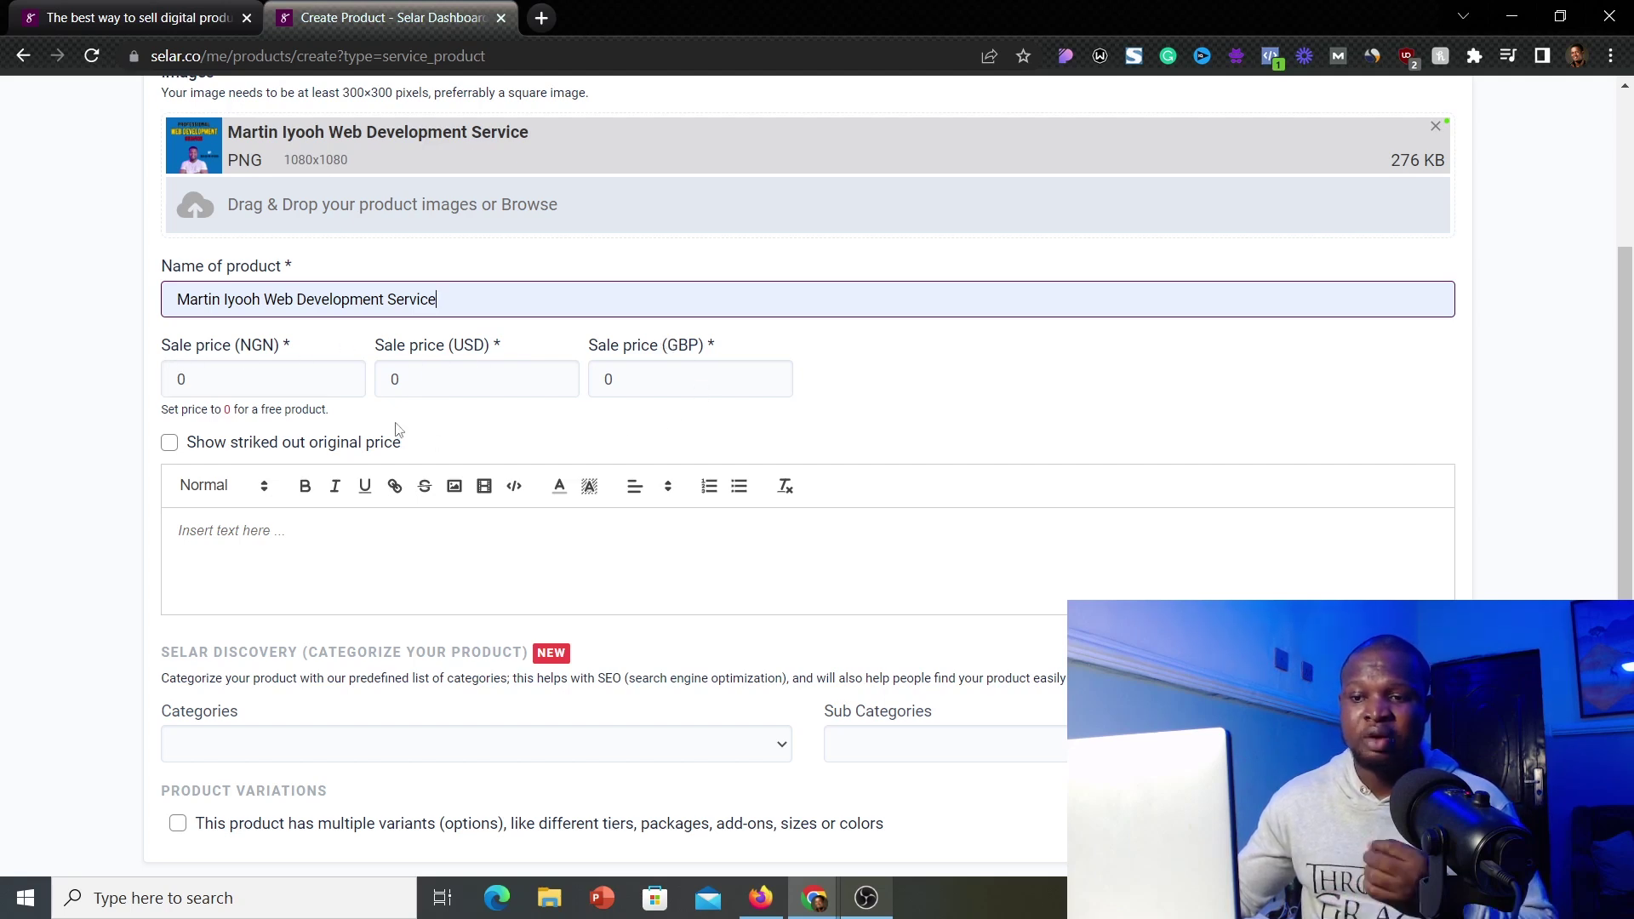
left_click(287, 385)
key("BackSpace")
type("500")
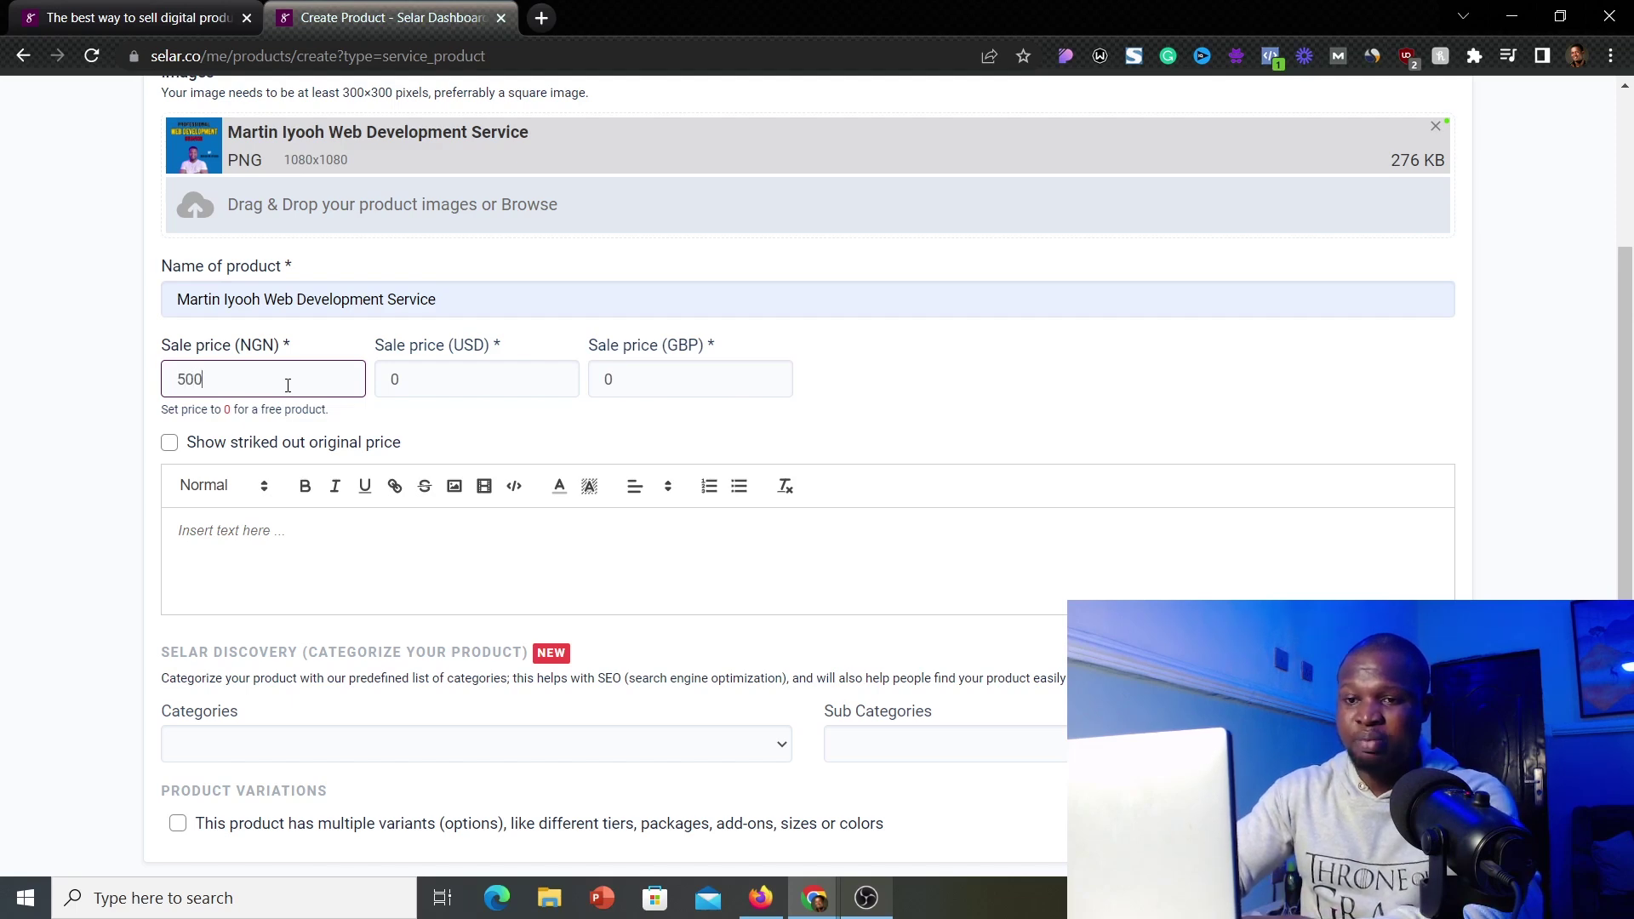
type("000")
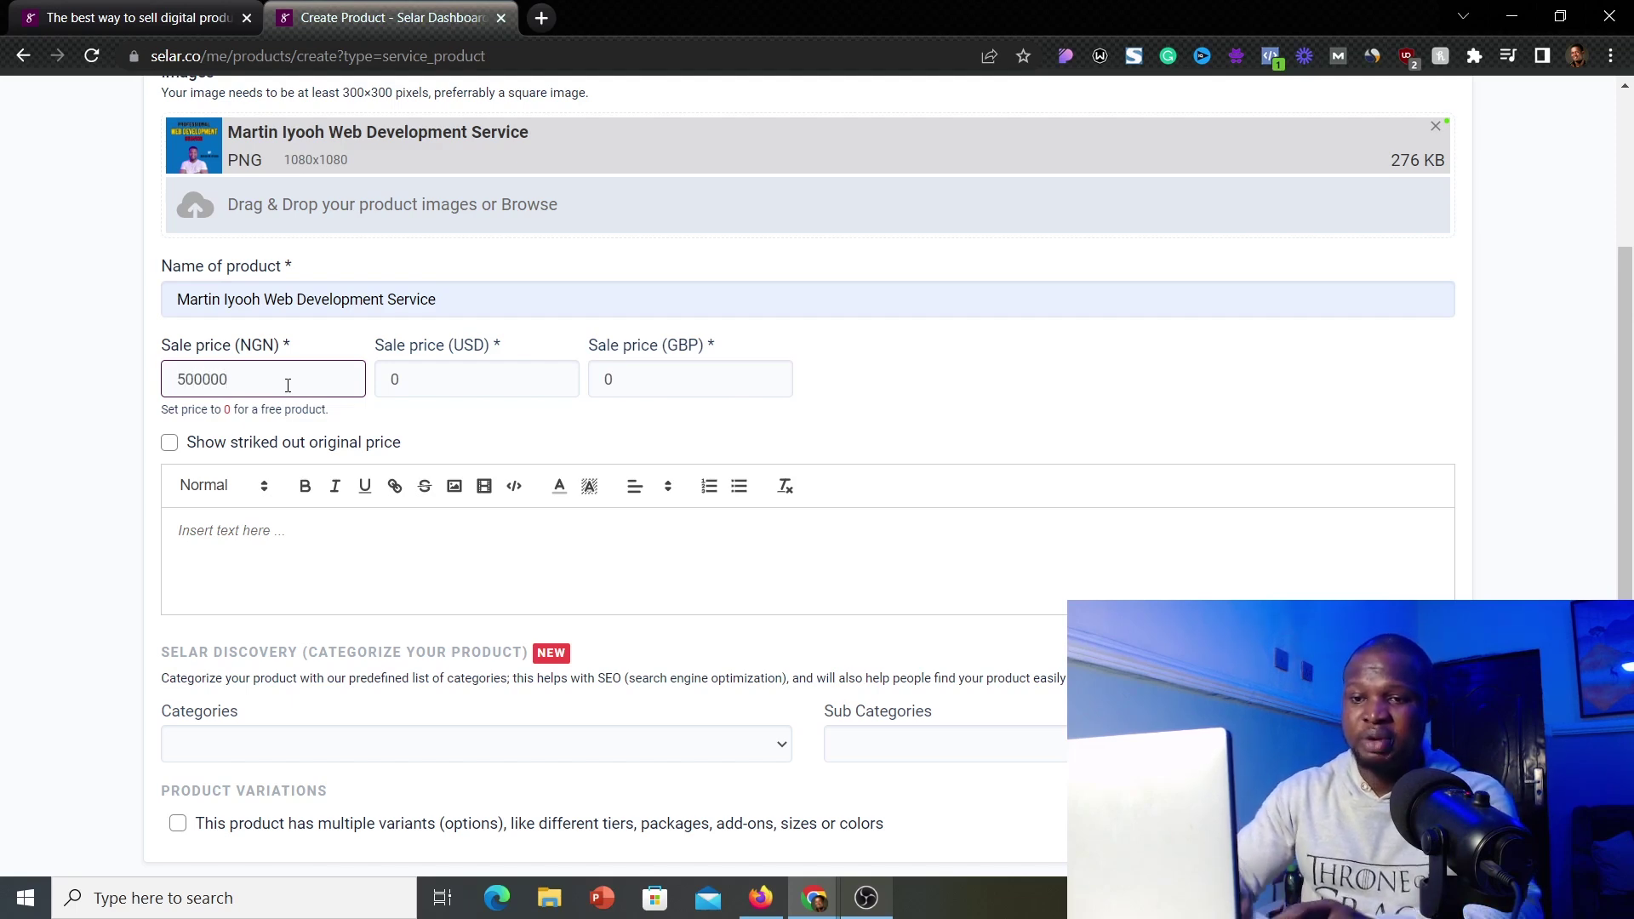
left_click(438, 382)
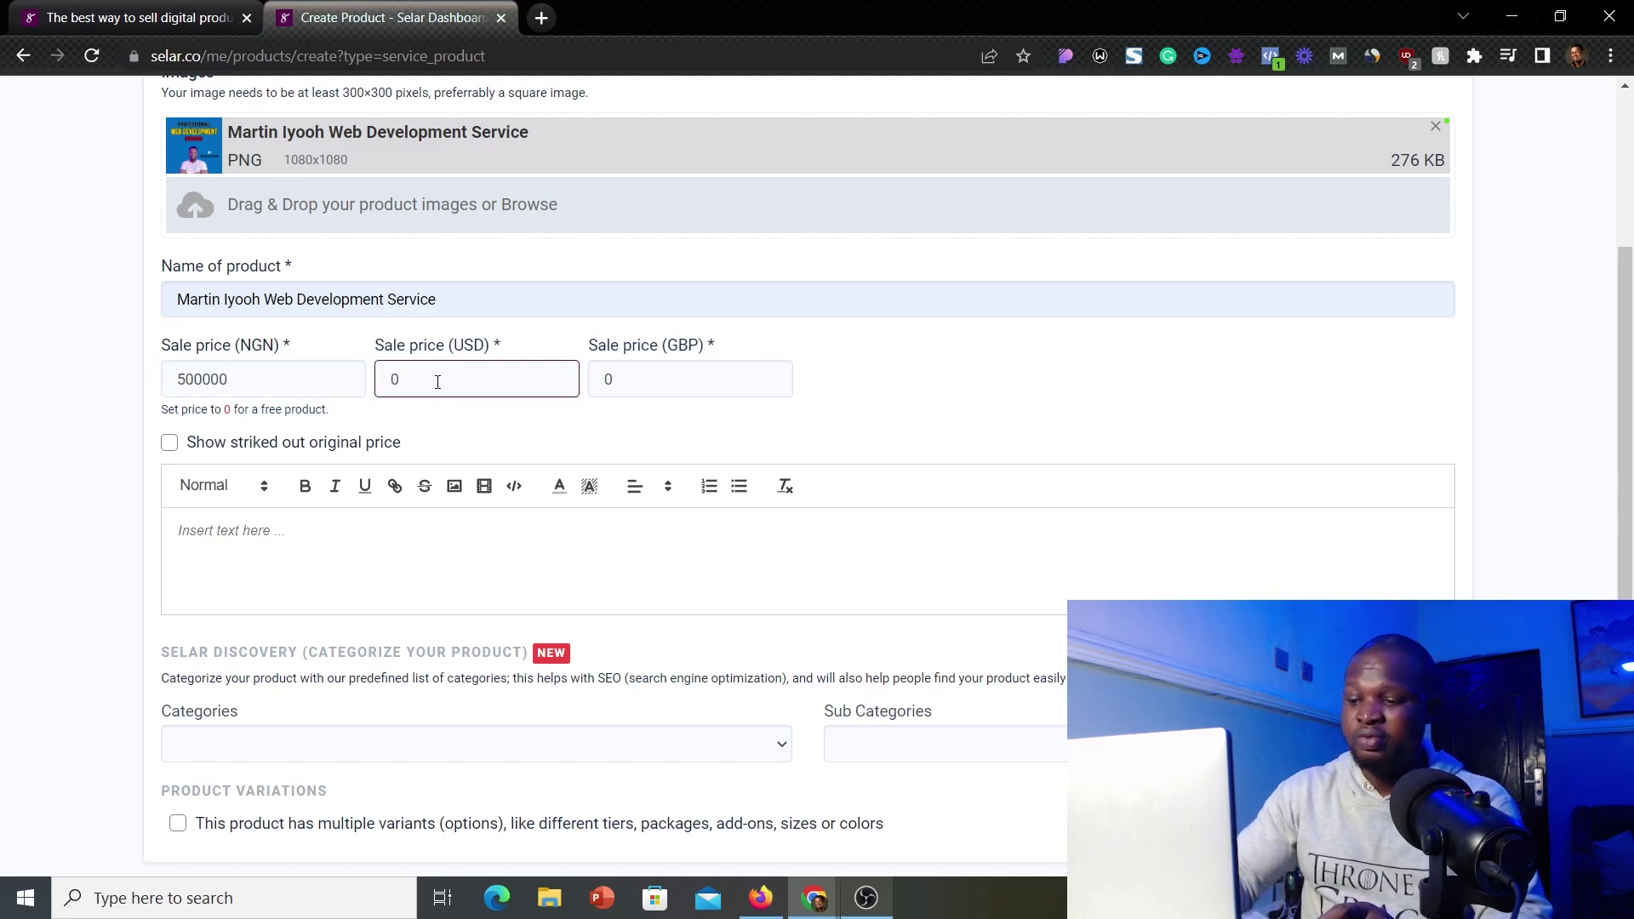
key("BackSpace")
type("1000")
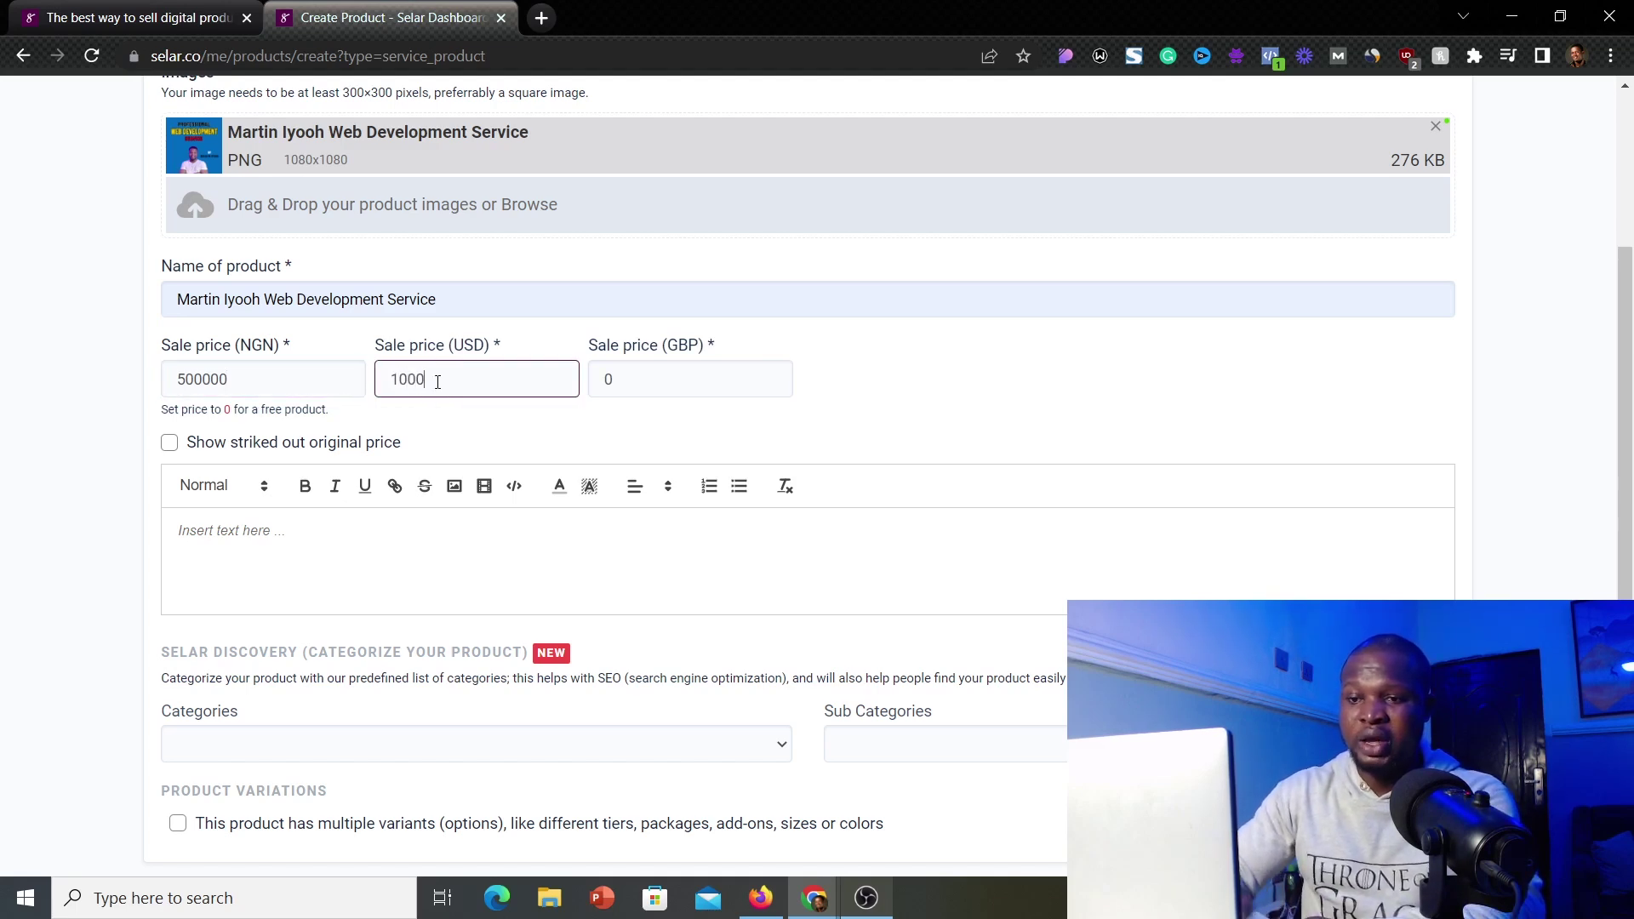
Step: Set the product's sale price in GBP to 1000
left_click(613, 374)
key("BackSpace")
type("1")
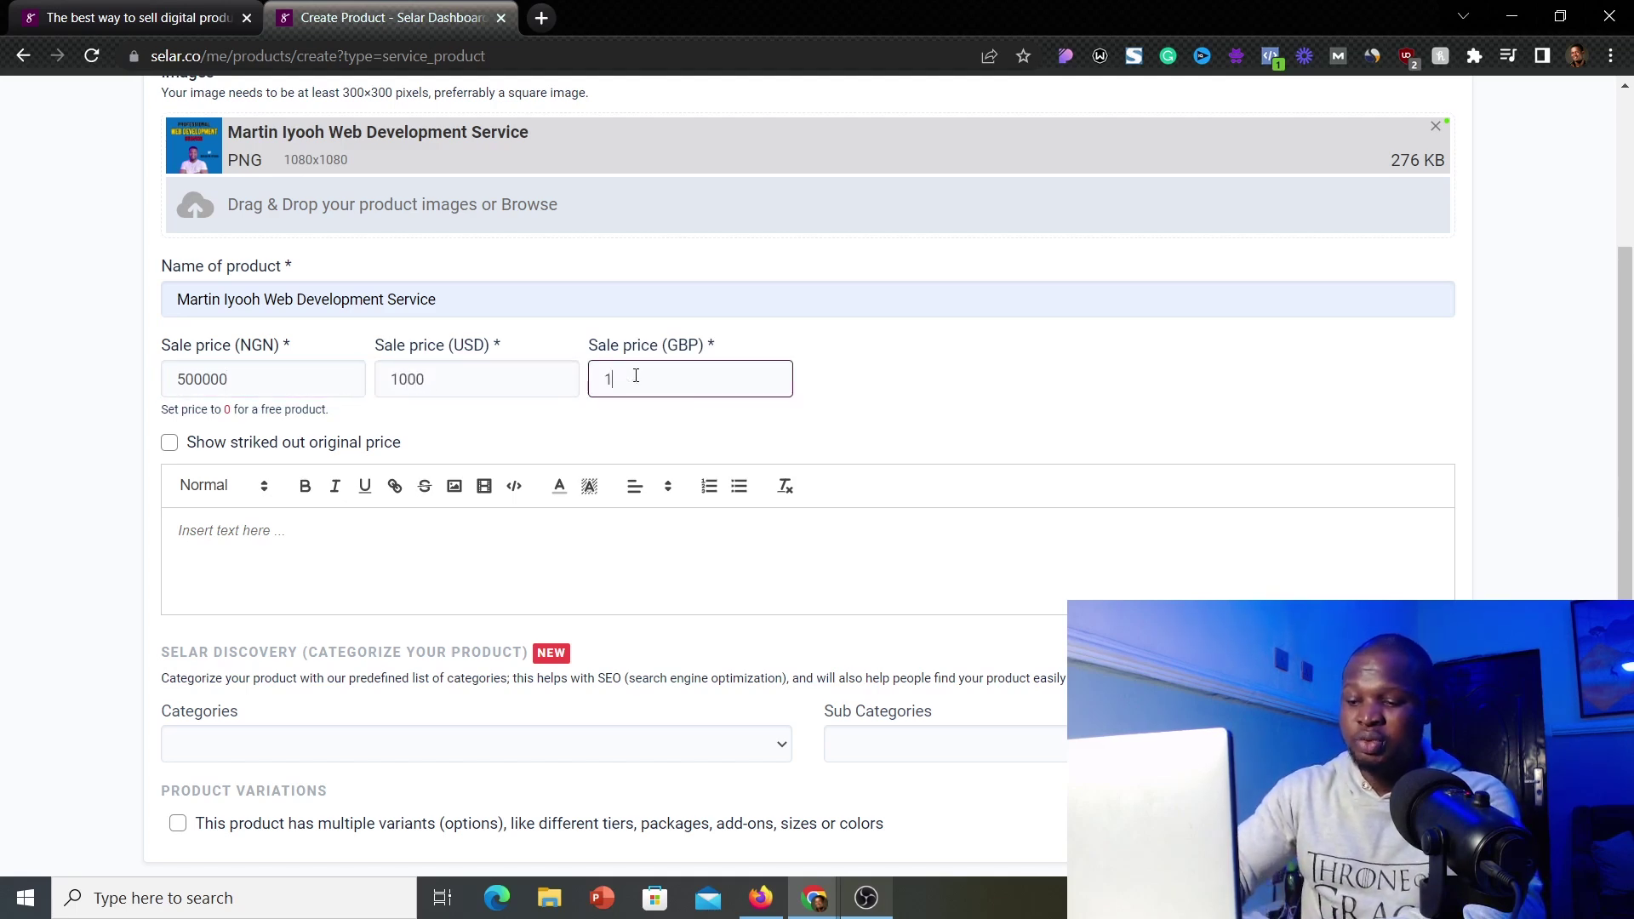
type("000")
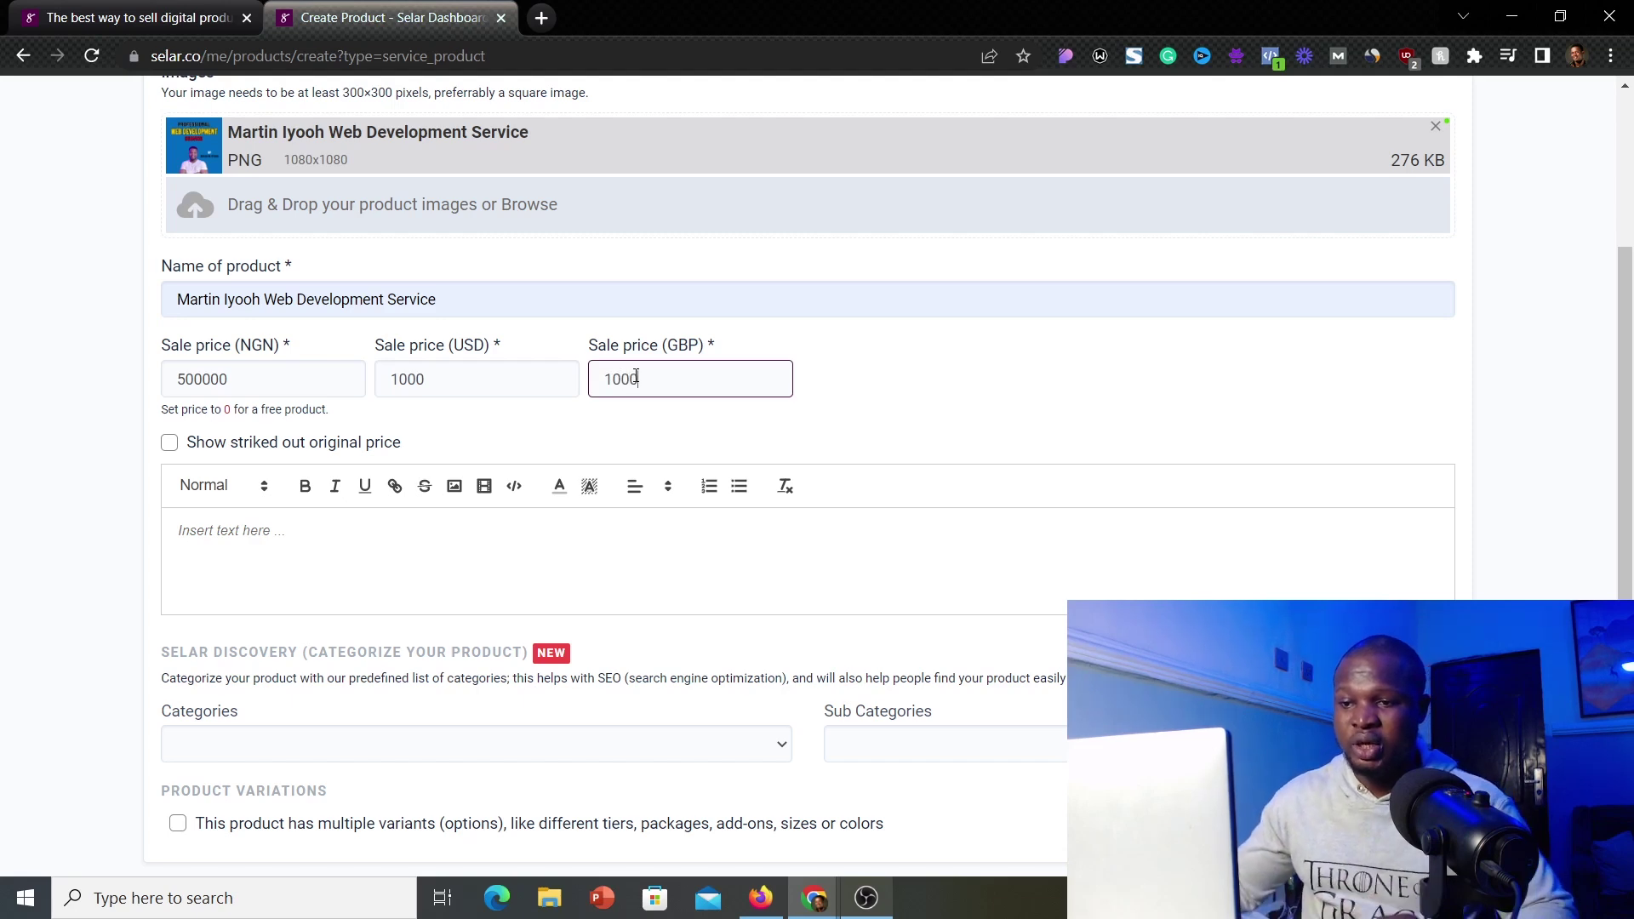
left_click(1069, 419)
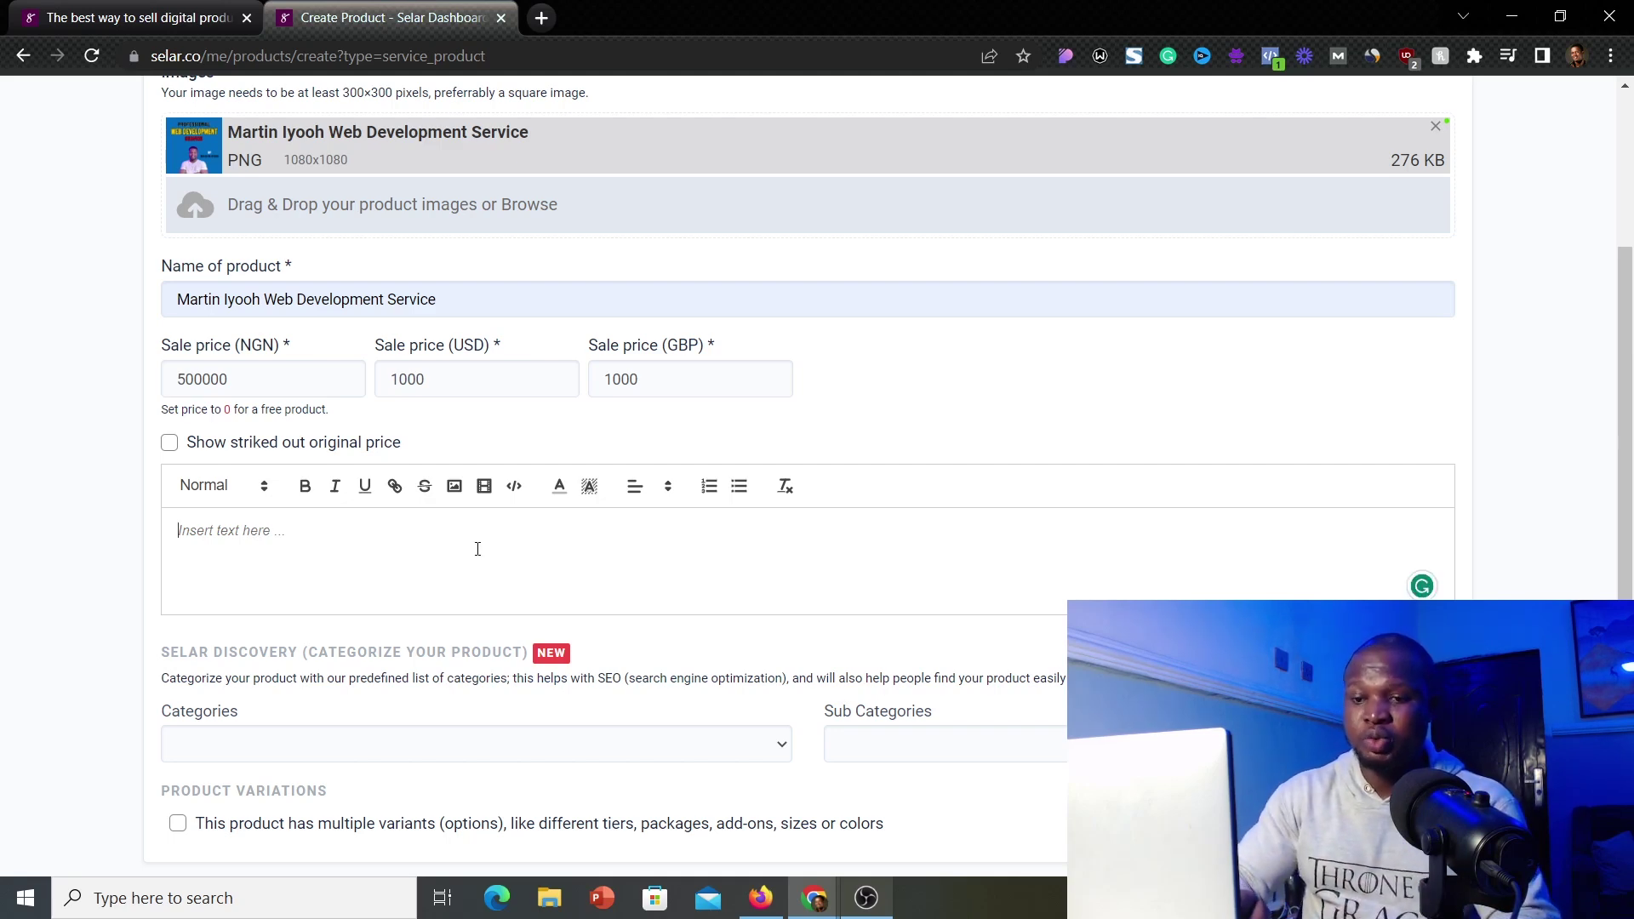
Step: Enter a product description introducing the seller as a reliable, skilled and experienced web developer for businesses and individuals building their online presence
type("Meet Martin Iyooh, a professional web developer with years of experience in the industry. If you're looking for a reliable, skilled, and experienced web developer, Martin is the go-to expert for businesses and individuals looking to build their online presence.")
key("BackSpace")
key("BackSpace")
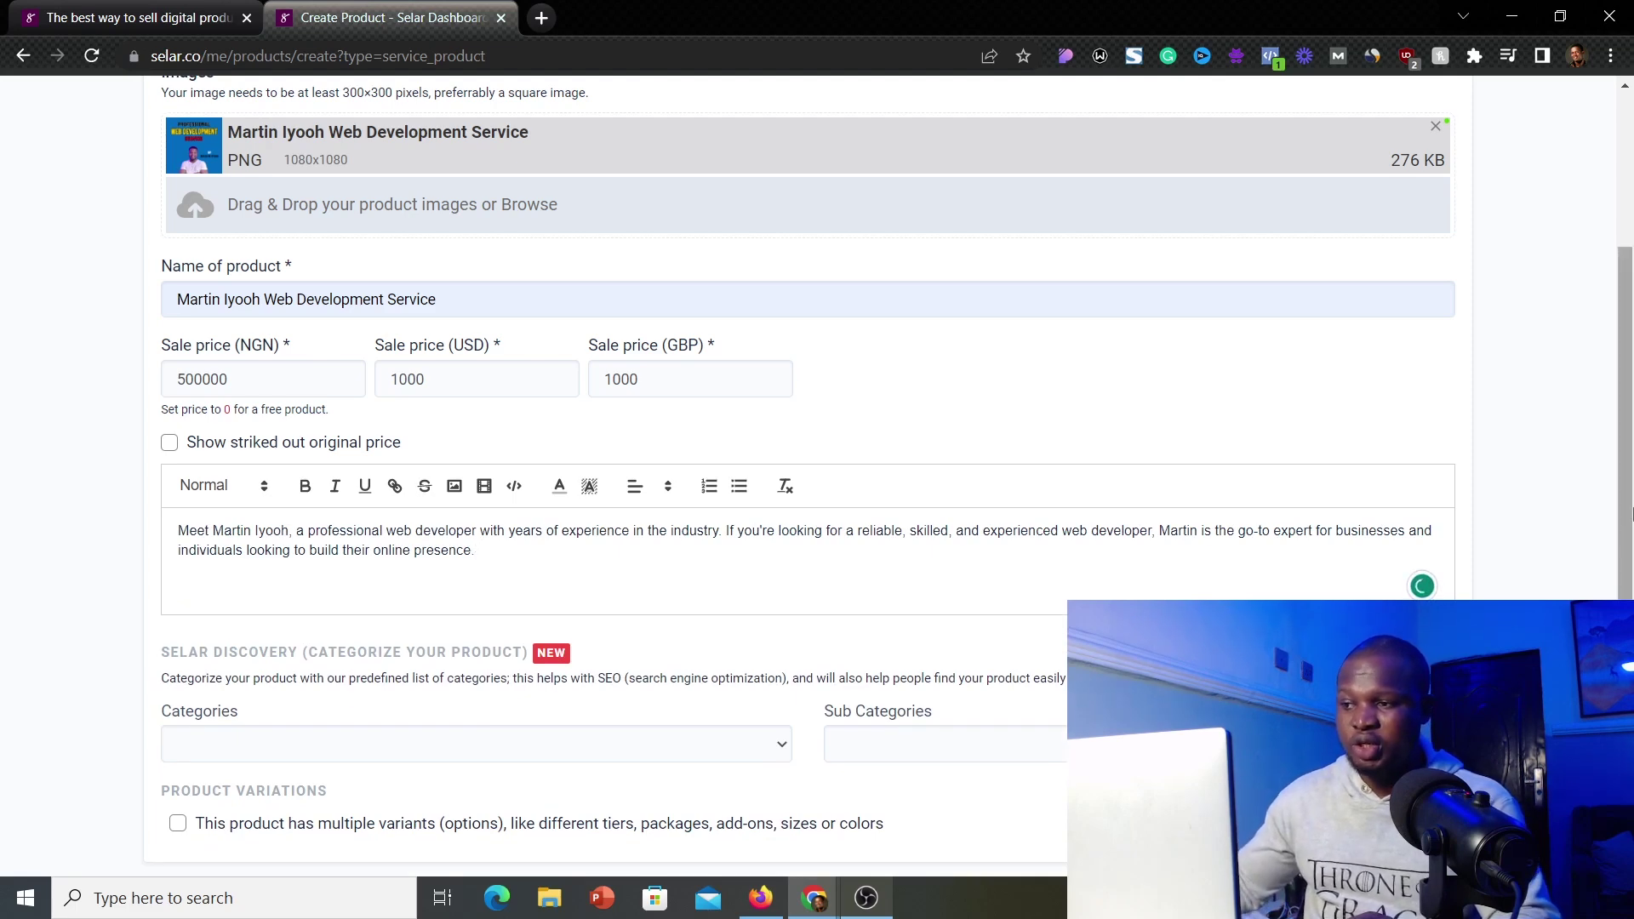
Step: Categorize the product under Software and Tech with the sub category Web Design/Development
scroll(476, 550, "down", 4)
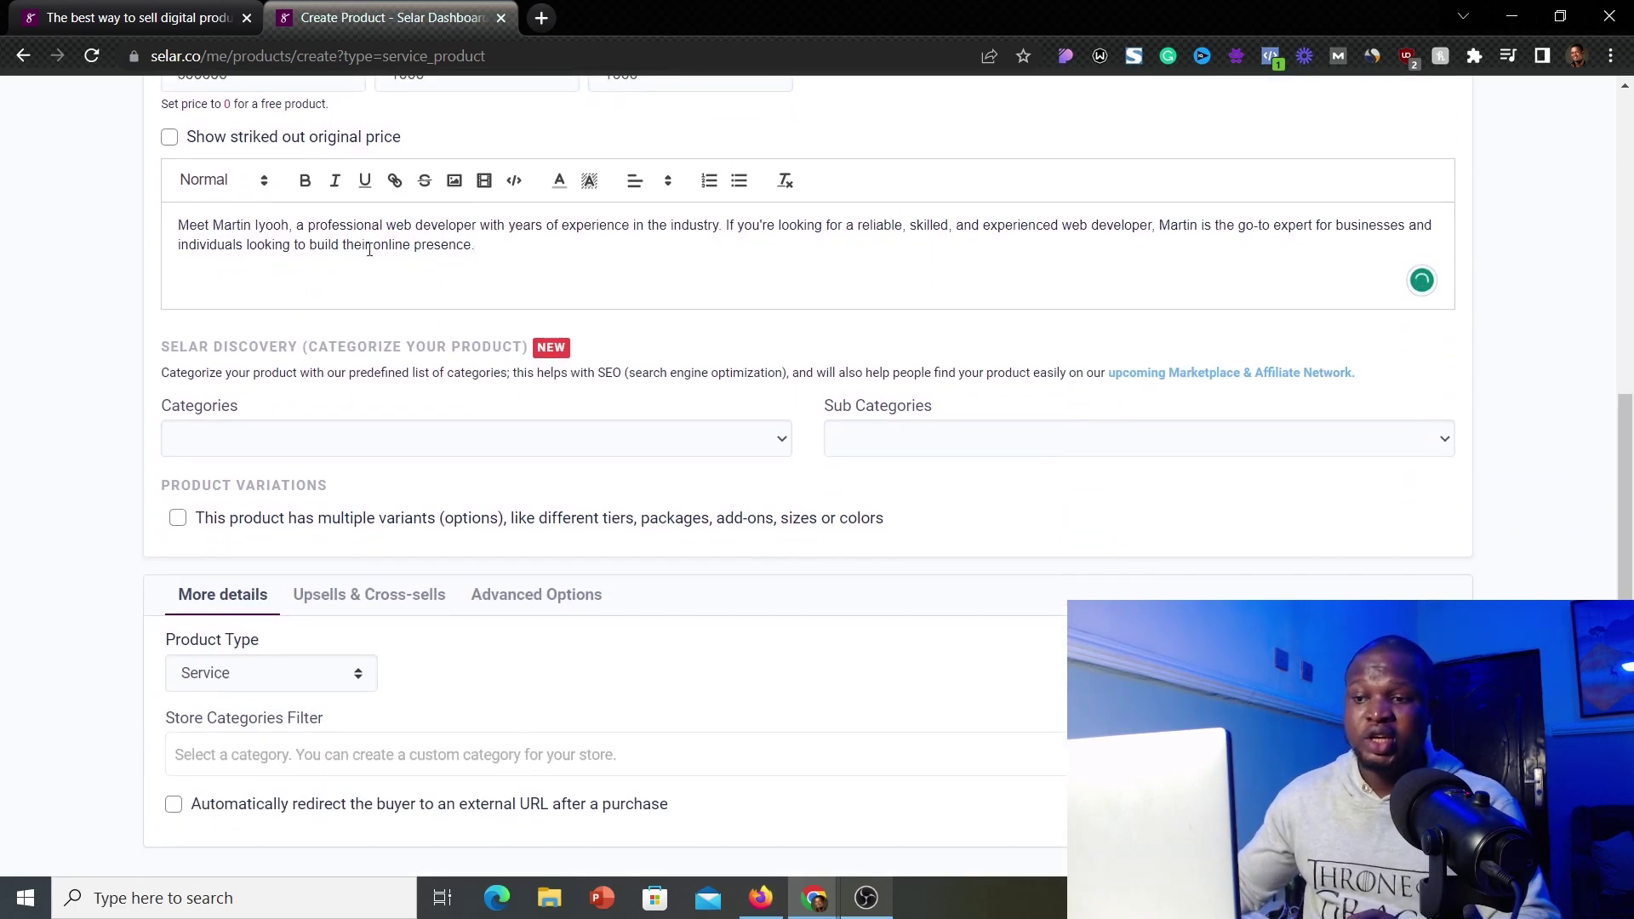
left_click(253, 450)
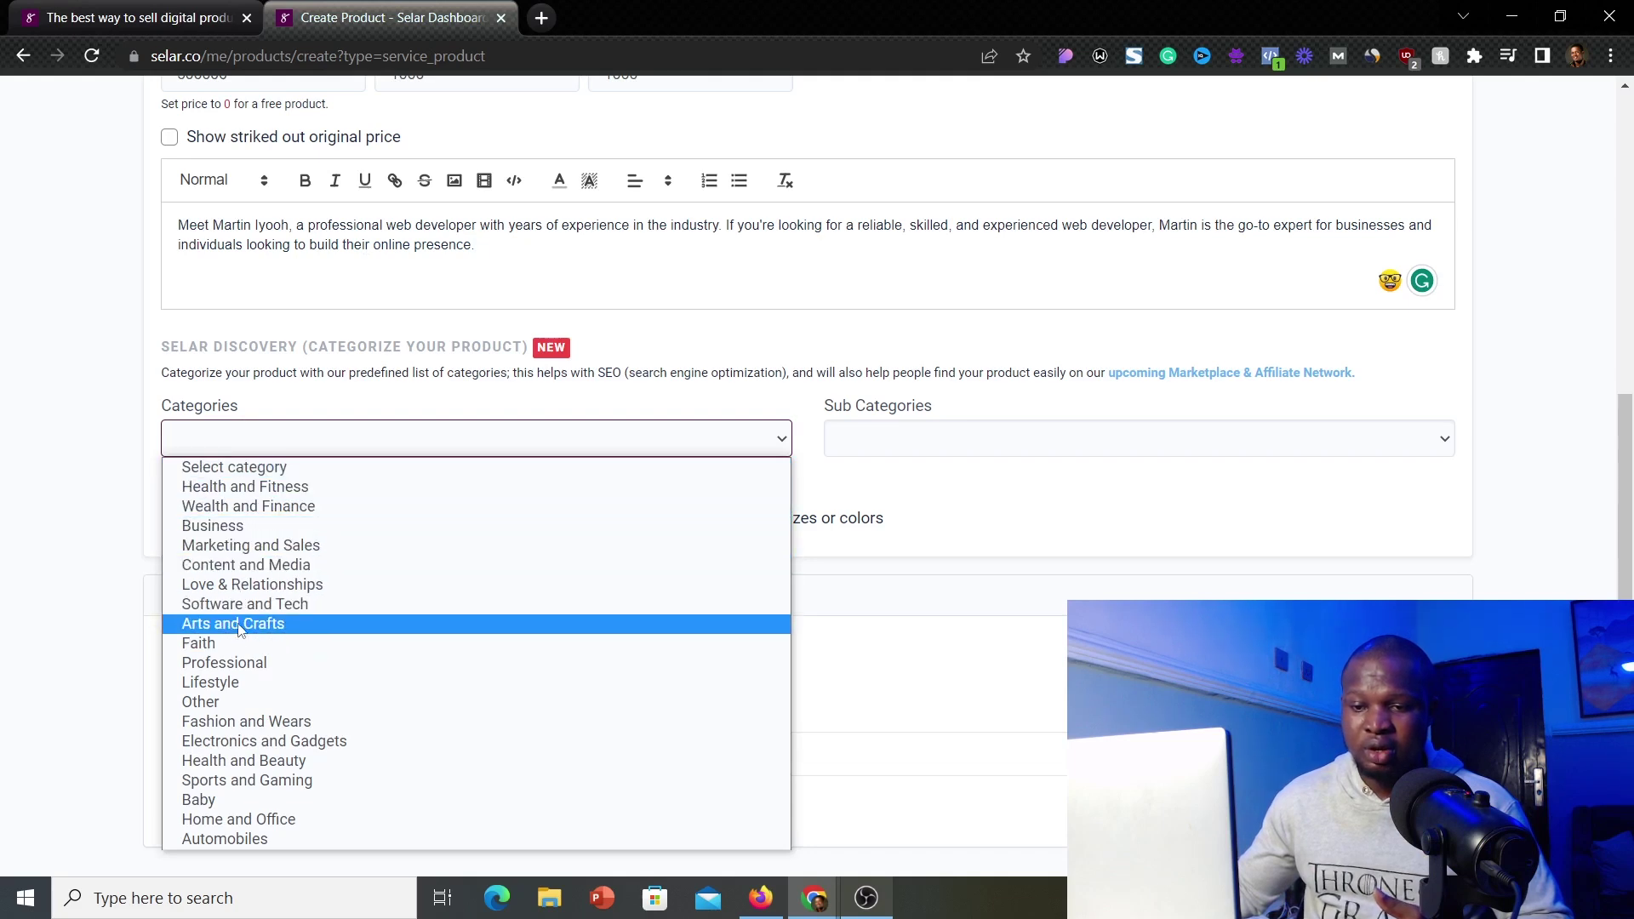
left_click(243, 605)
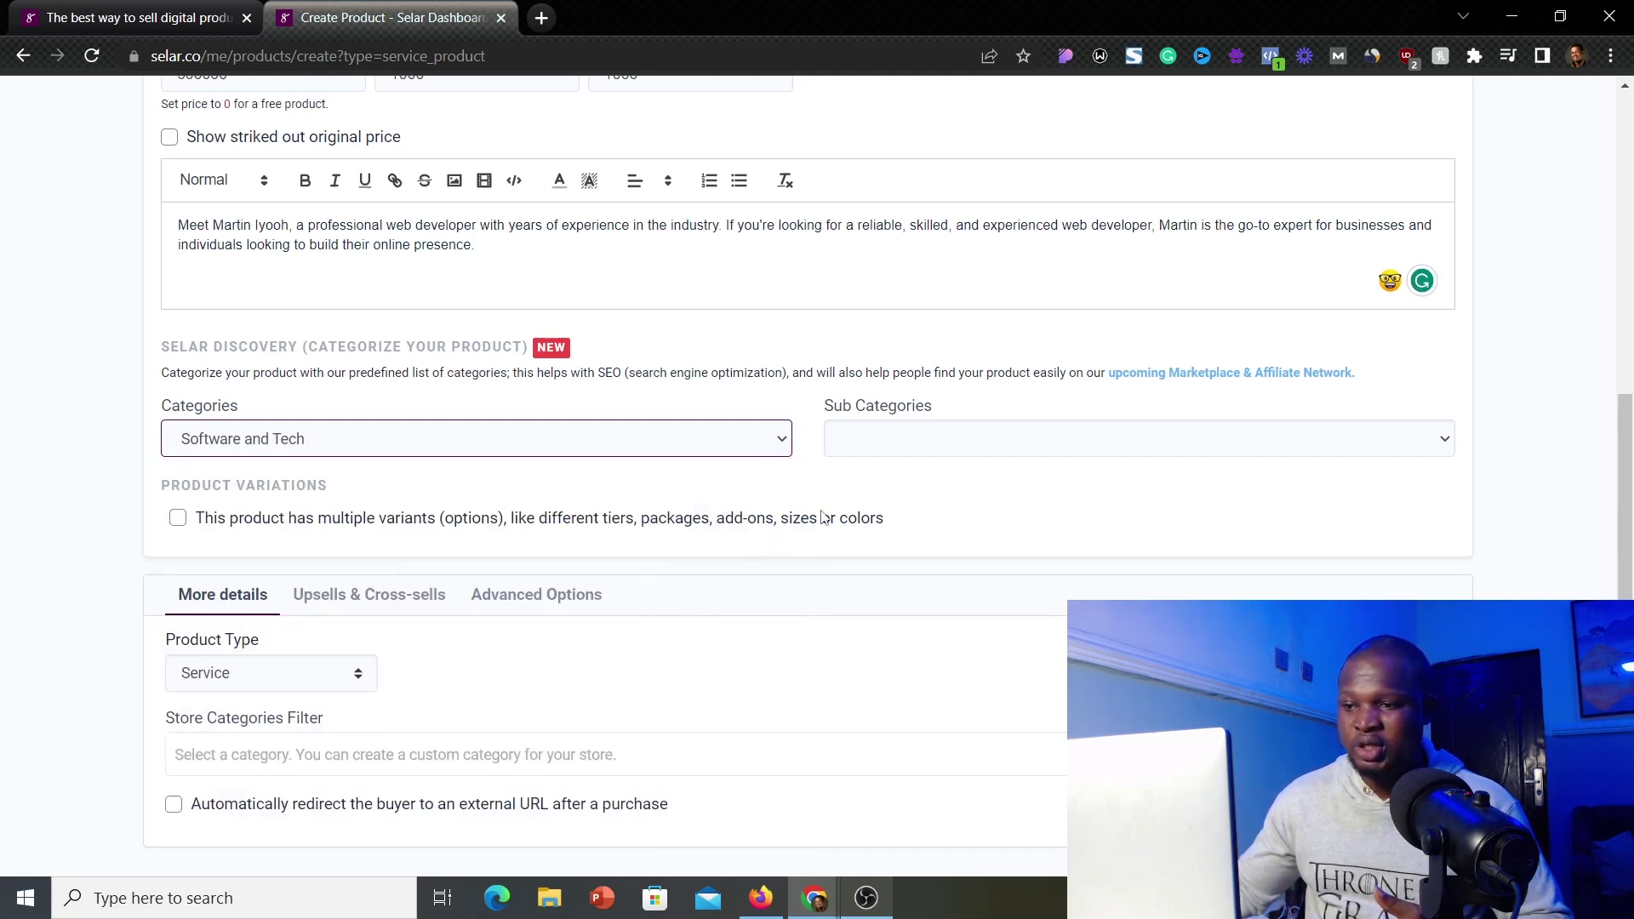
left_click(1056, 450)
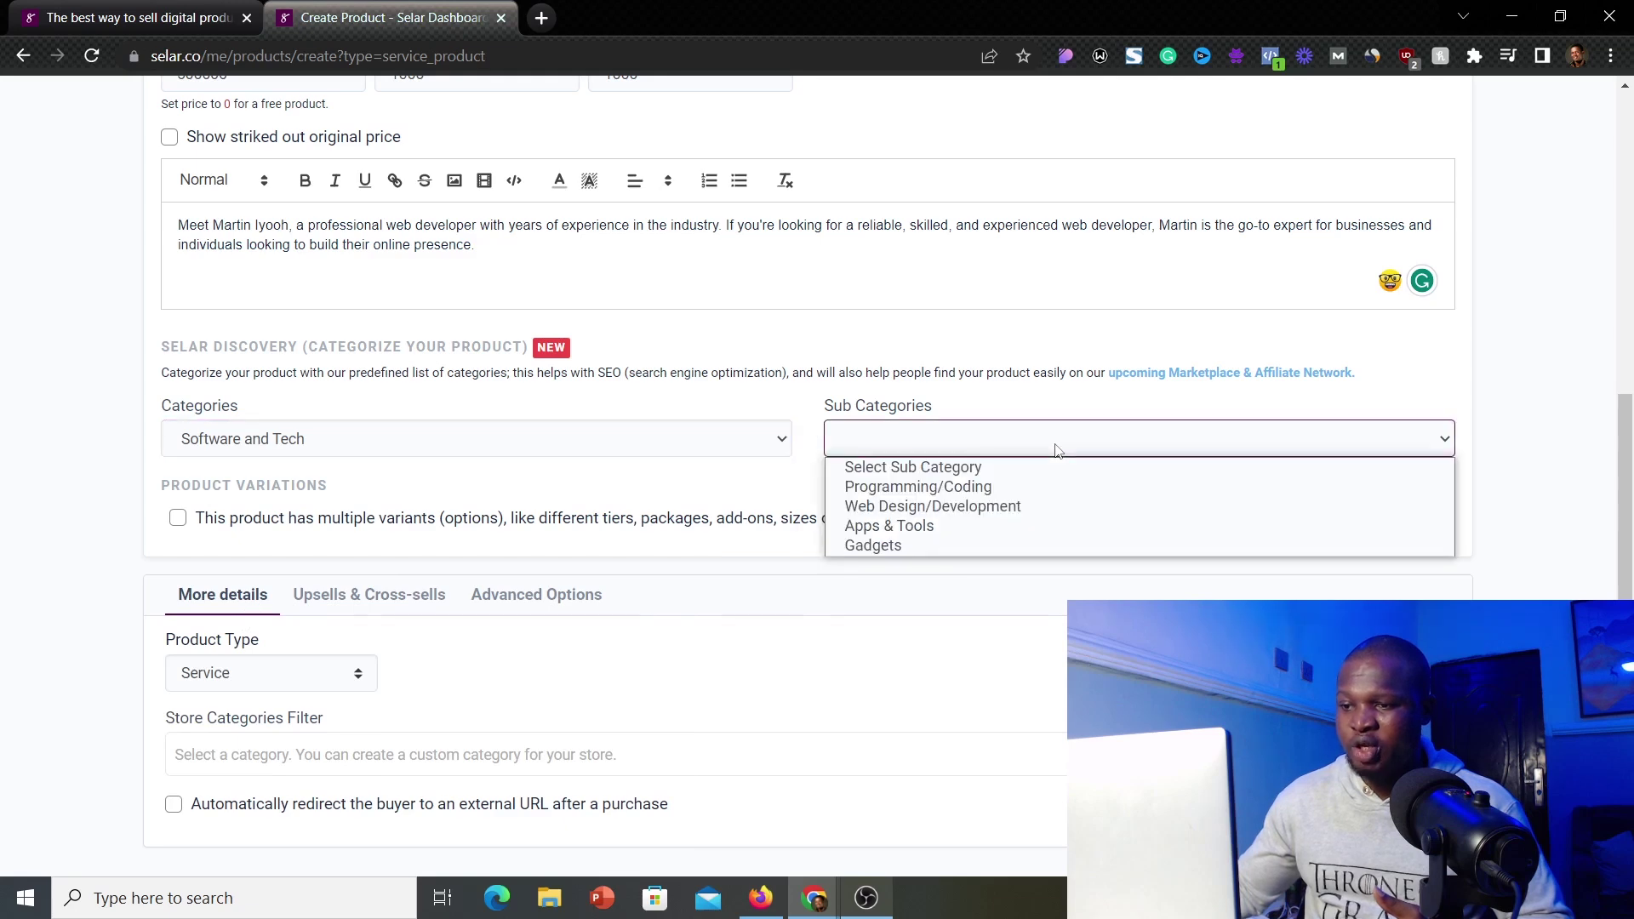
left_click(920, 509)
scroll(1004, 510, "down", 2)
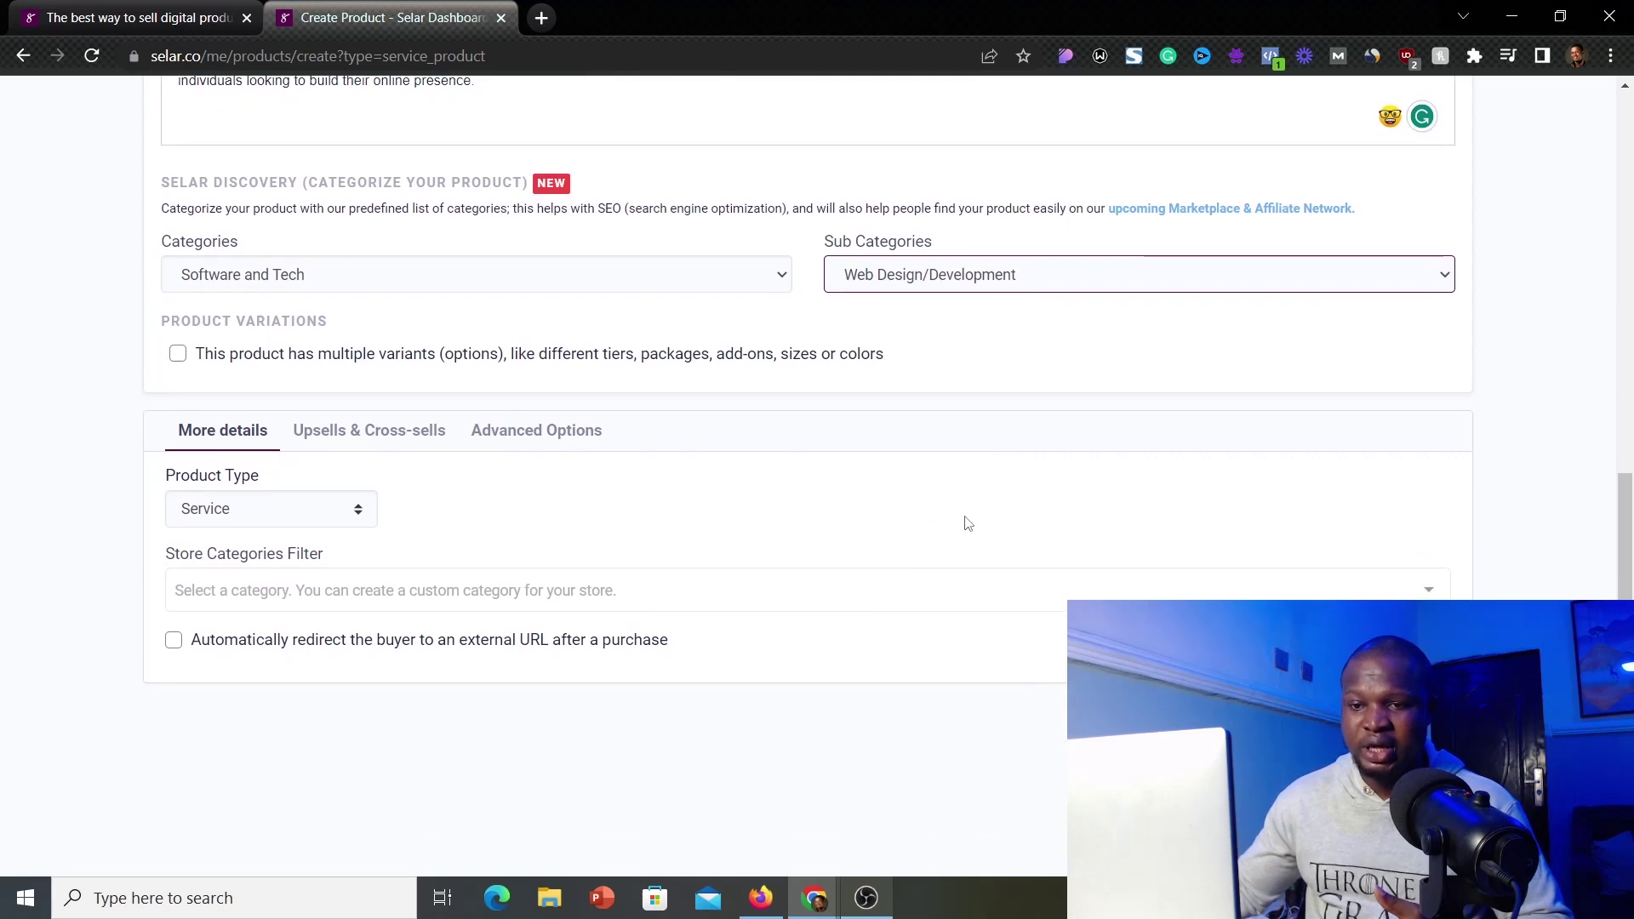
left_click(175, 640)
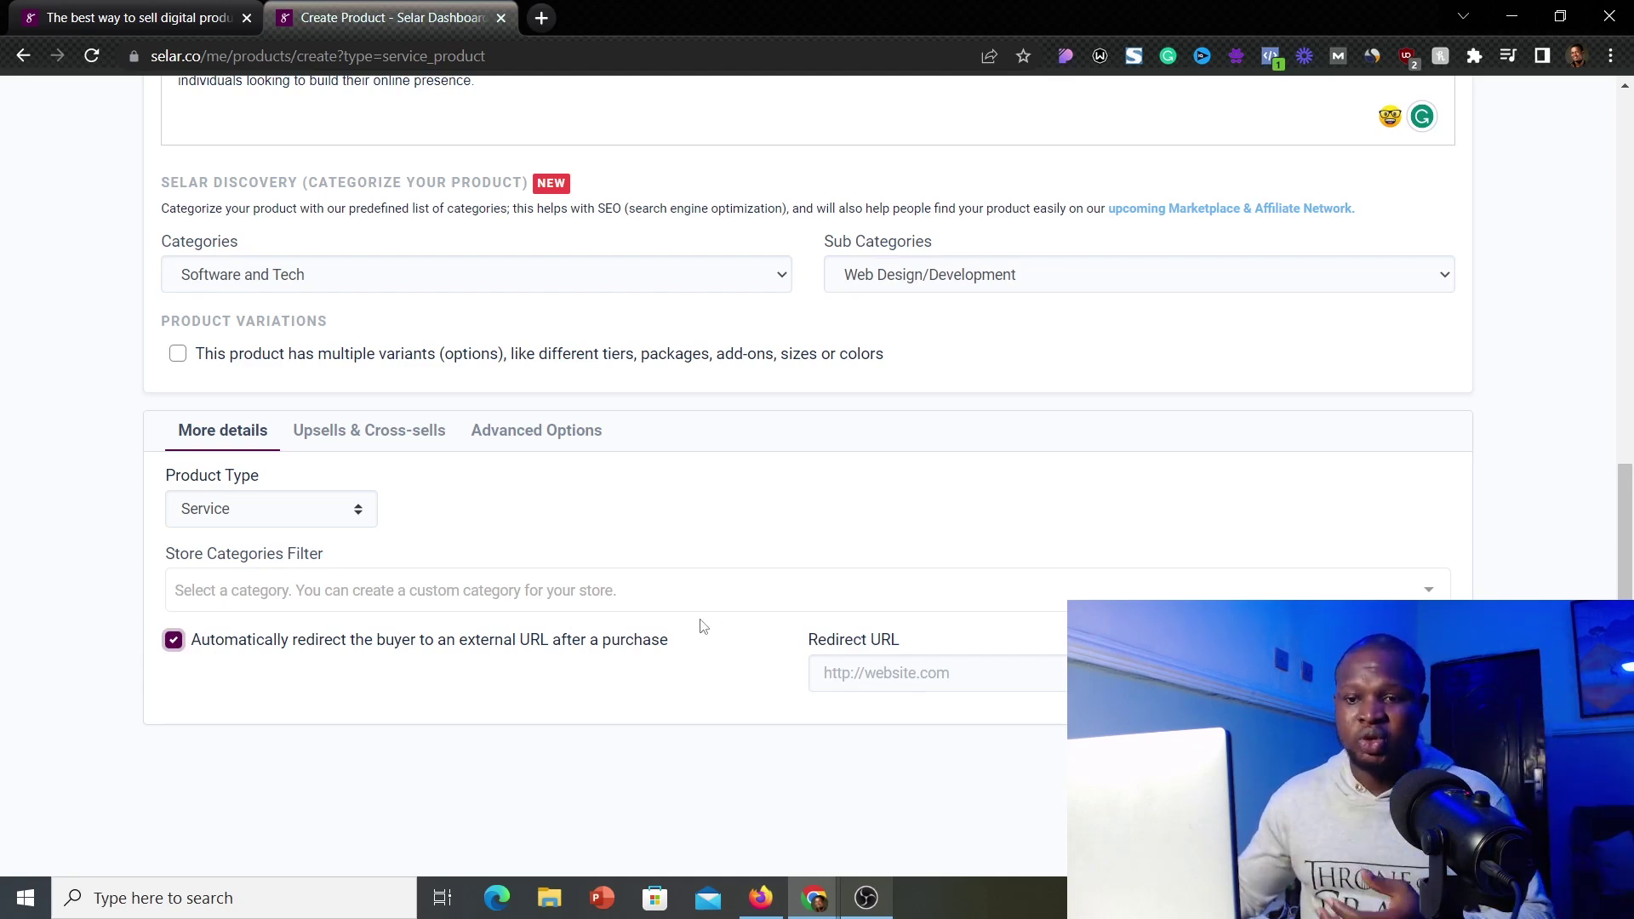
left_click(930, 670)
left_click(953, 620)
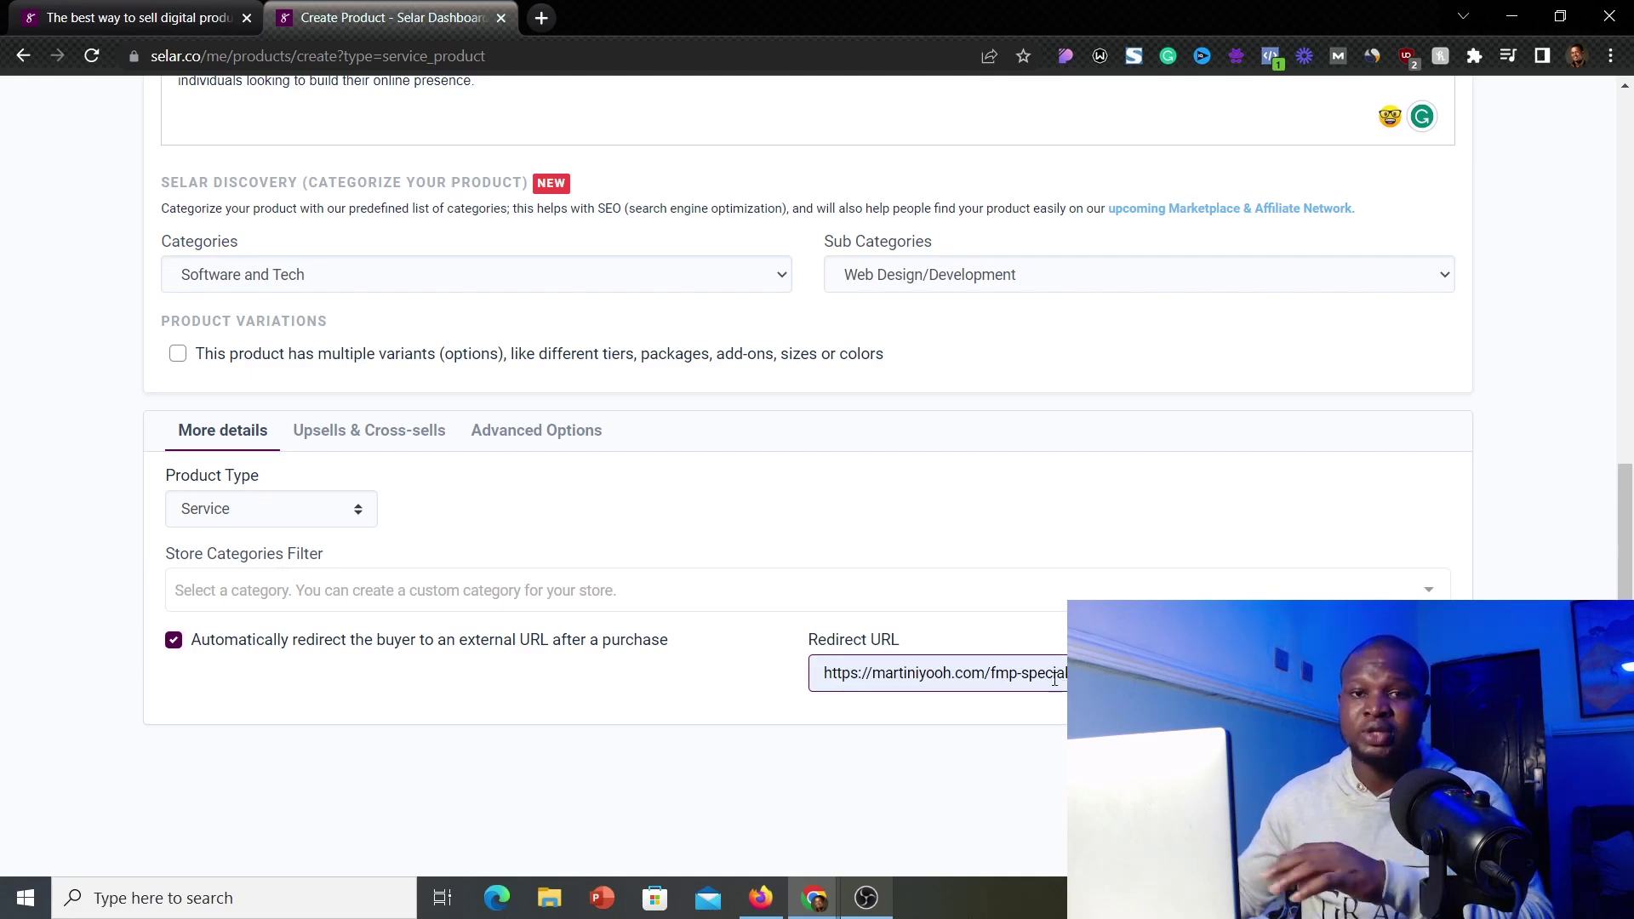
left_click(173, 640)
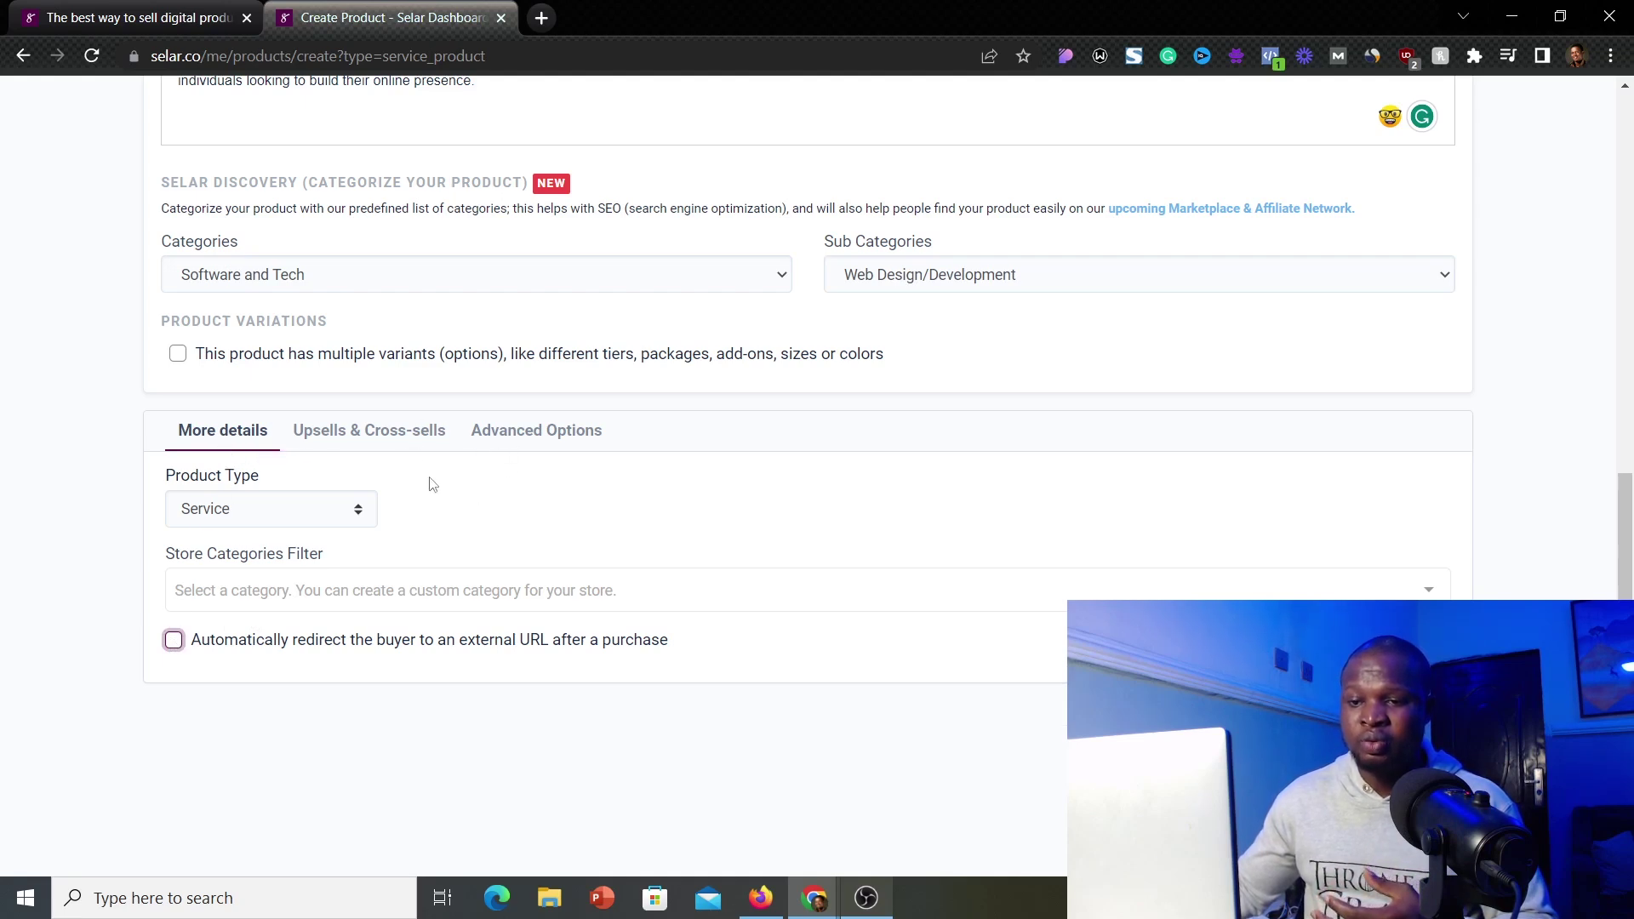
Step: Set the checkout button's call to action to "Pay" followed by the seller's first name
left_click(527, 434)
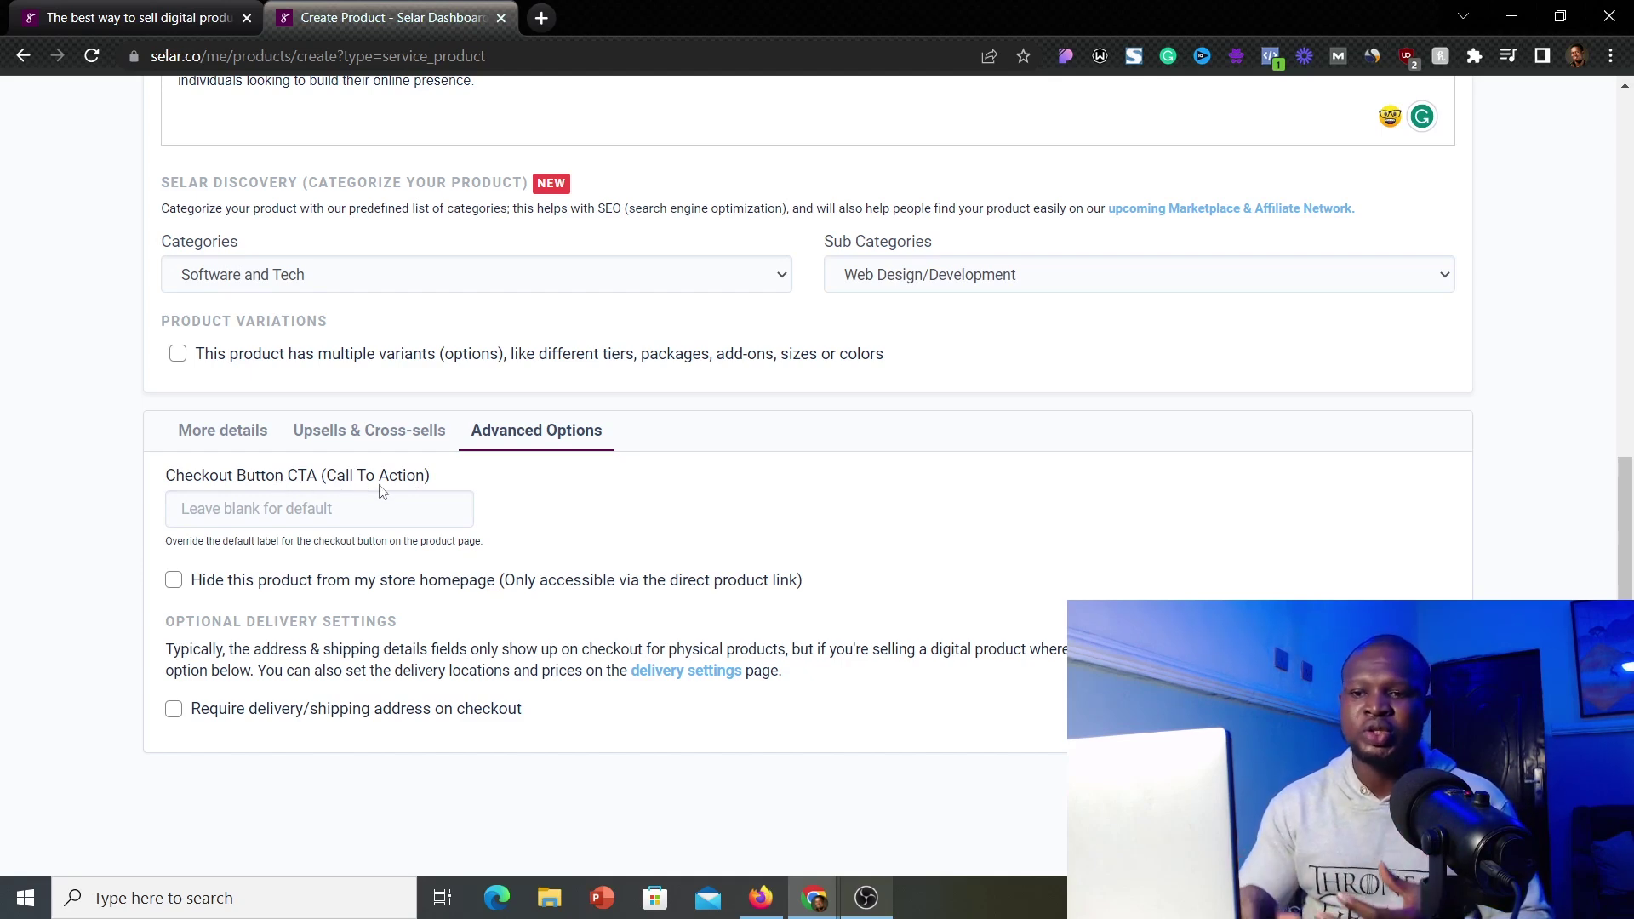
left_click(325, 507)
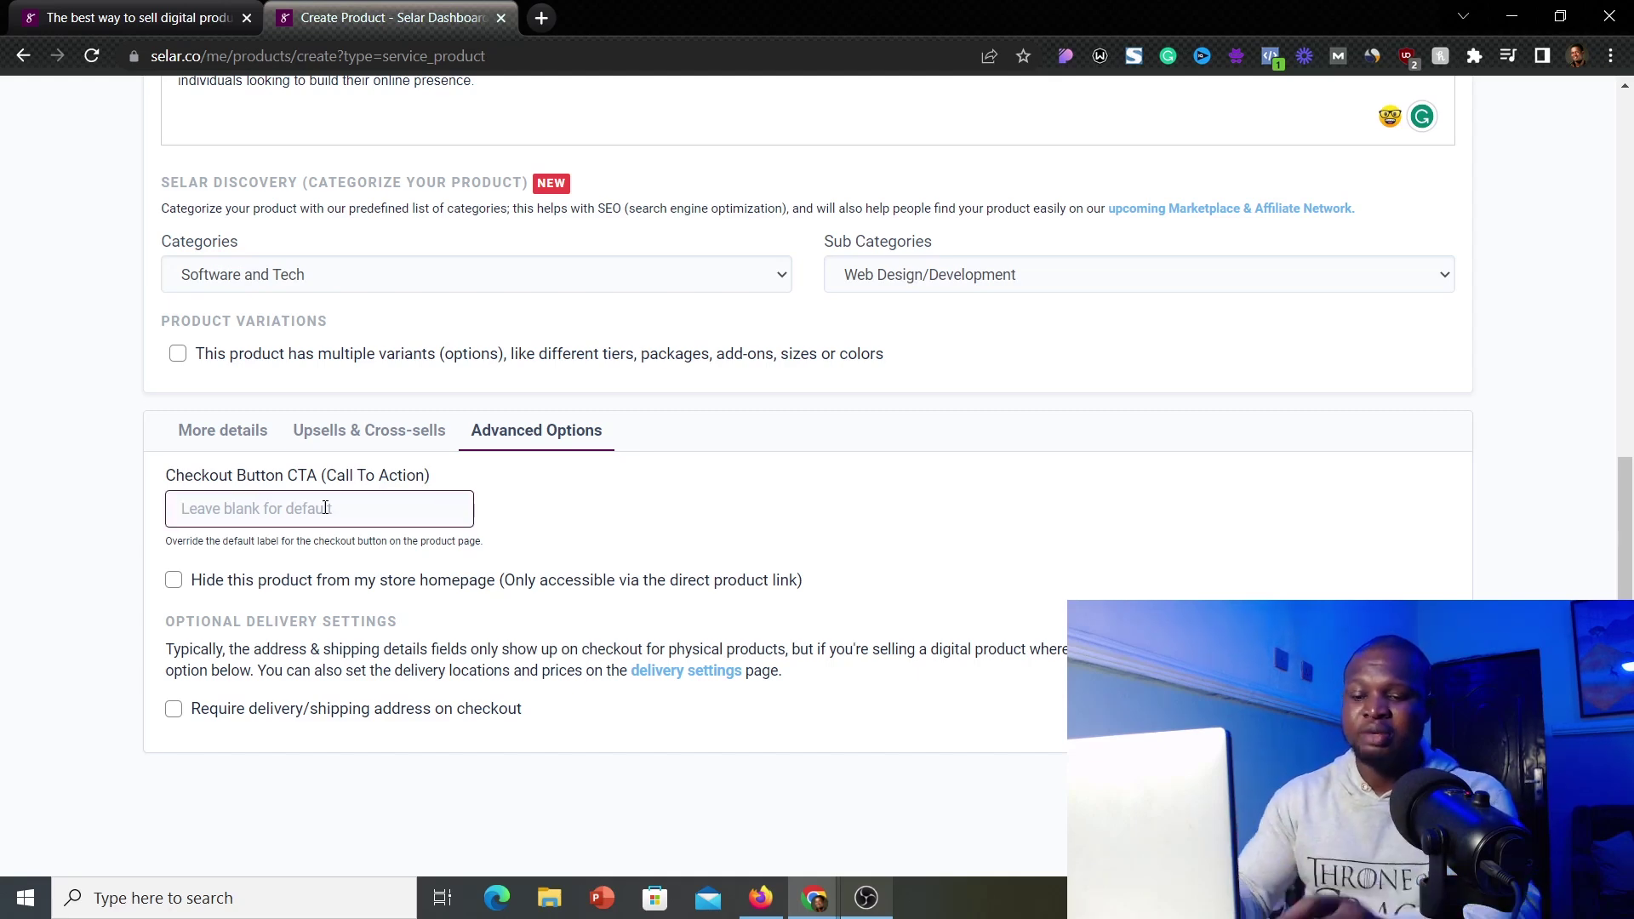
type("P")
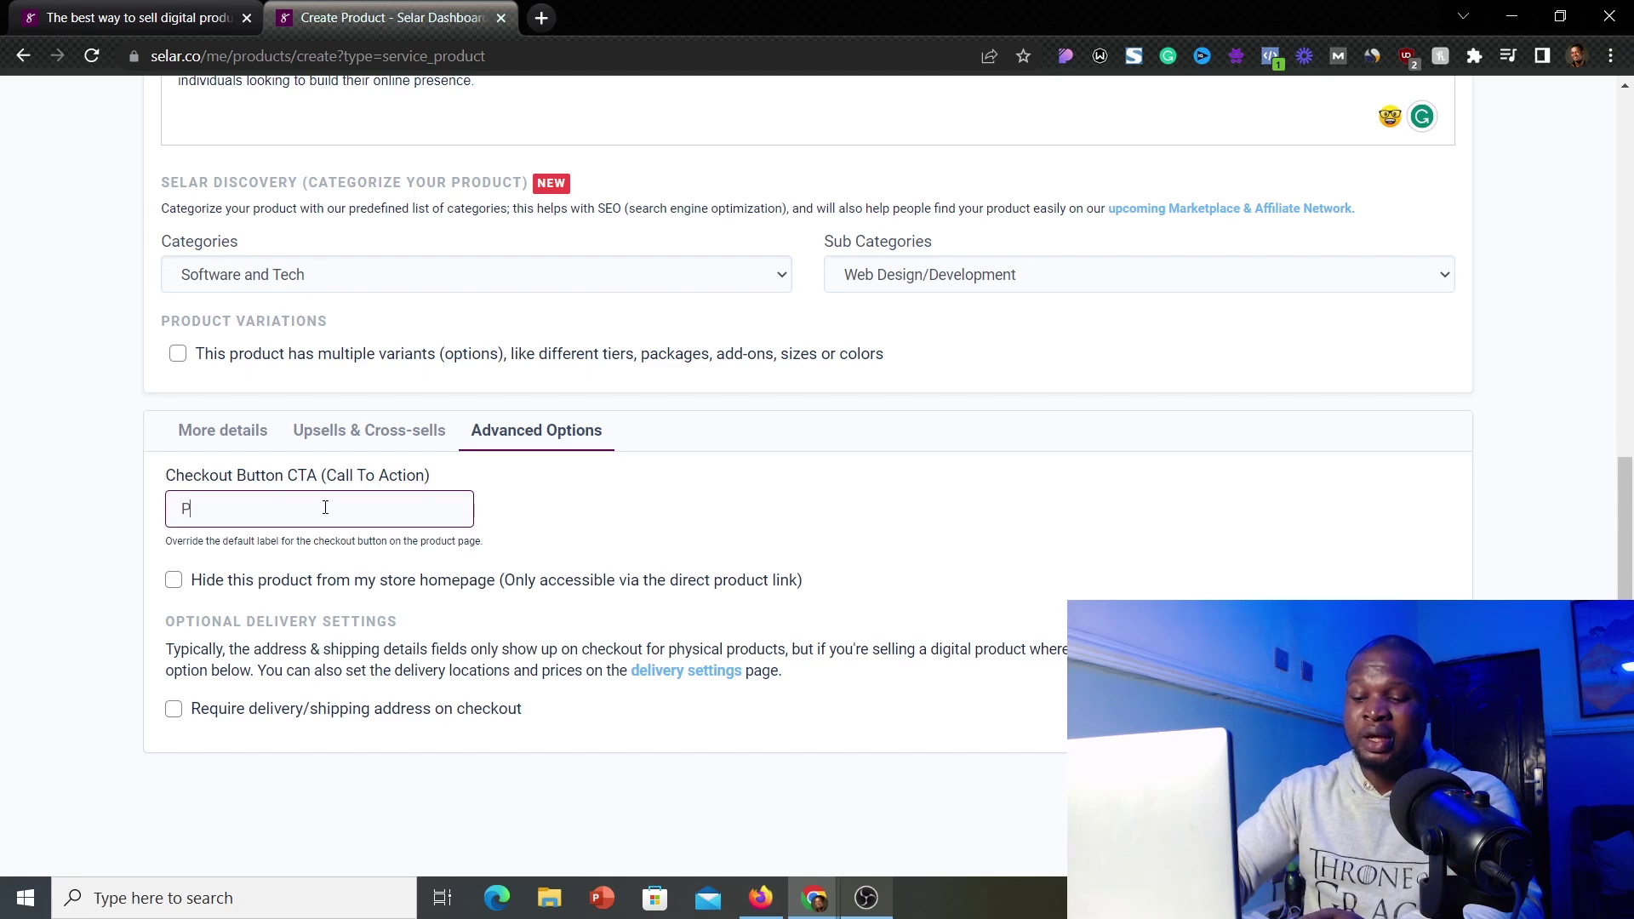
type("ay Martin")
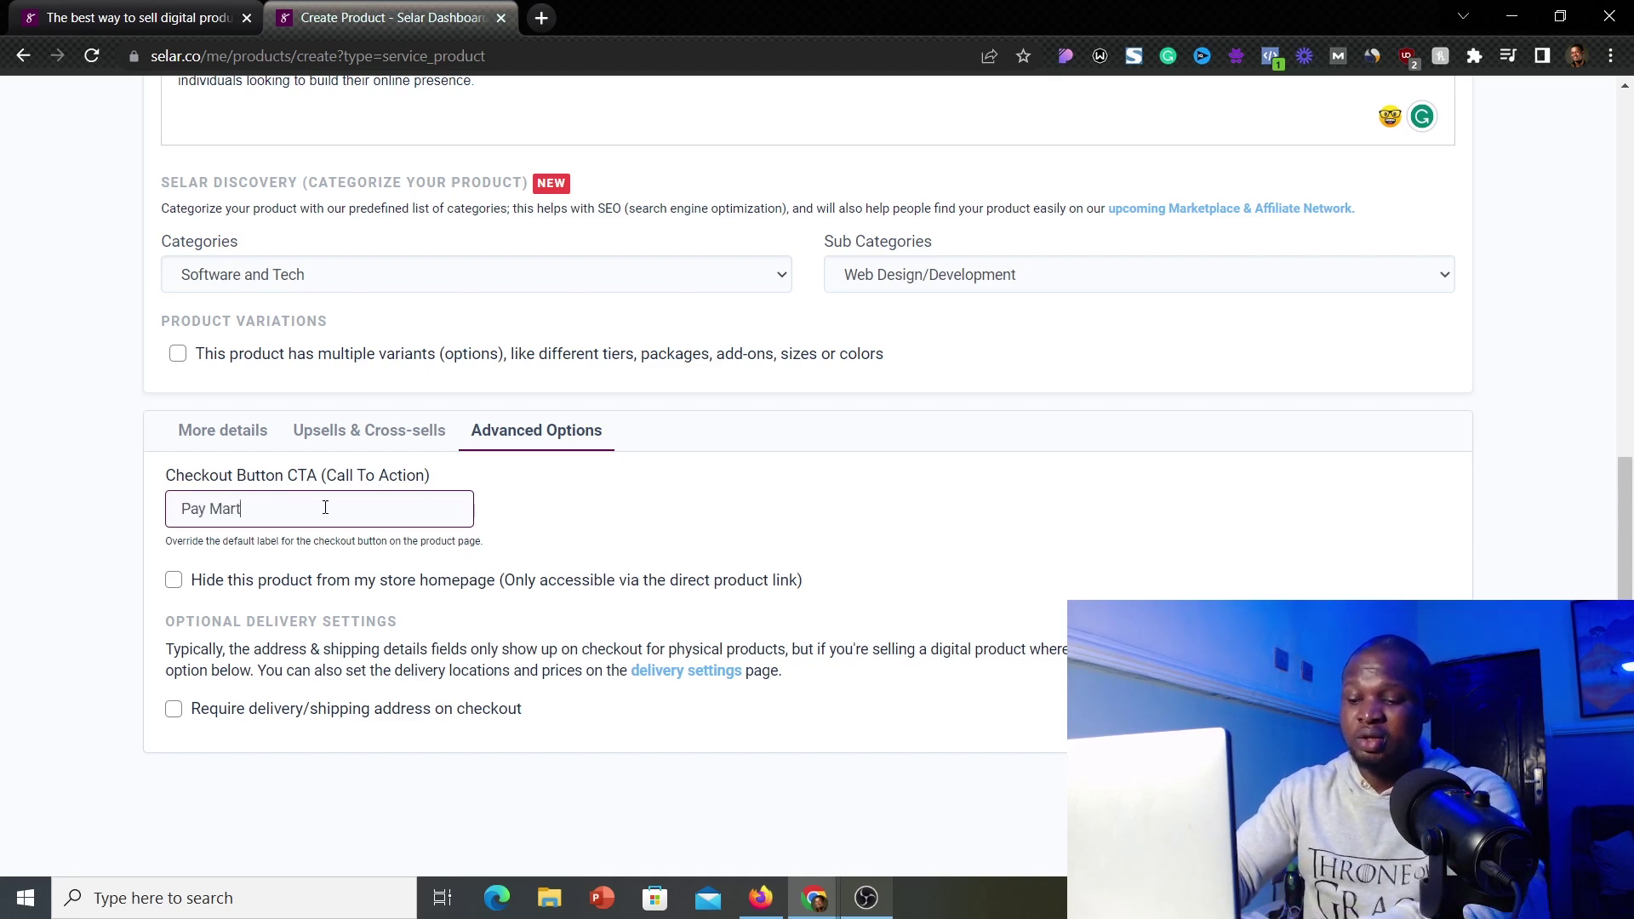
left_click(561, 525)
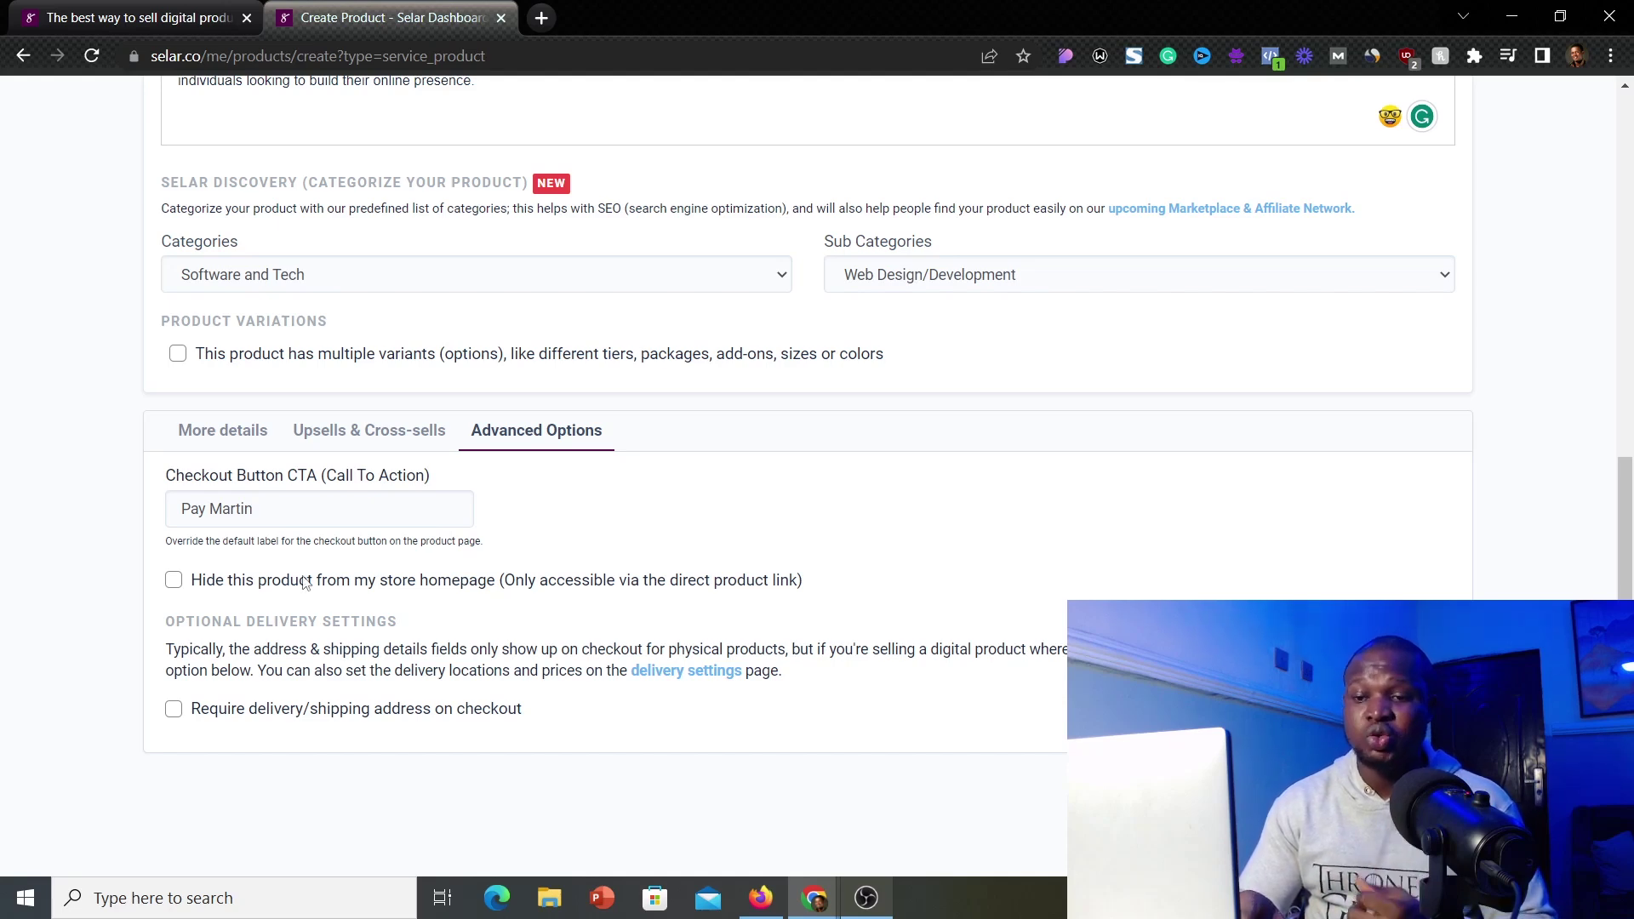
Step: Hide the product from the store homepage and add it to the store
left_click(174, 579)
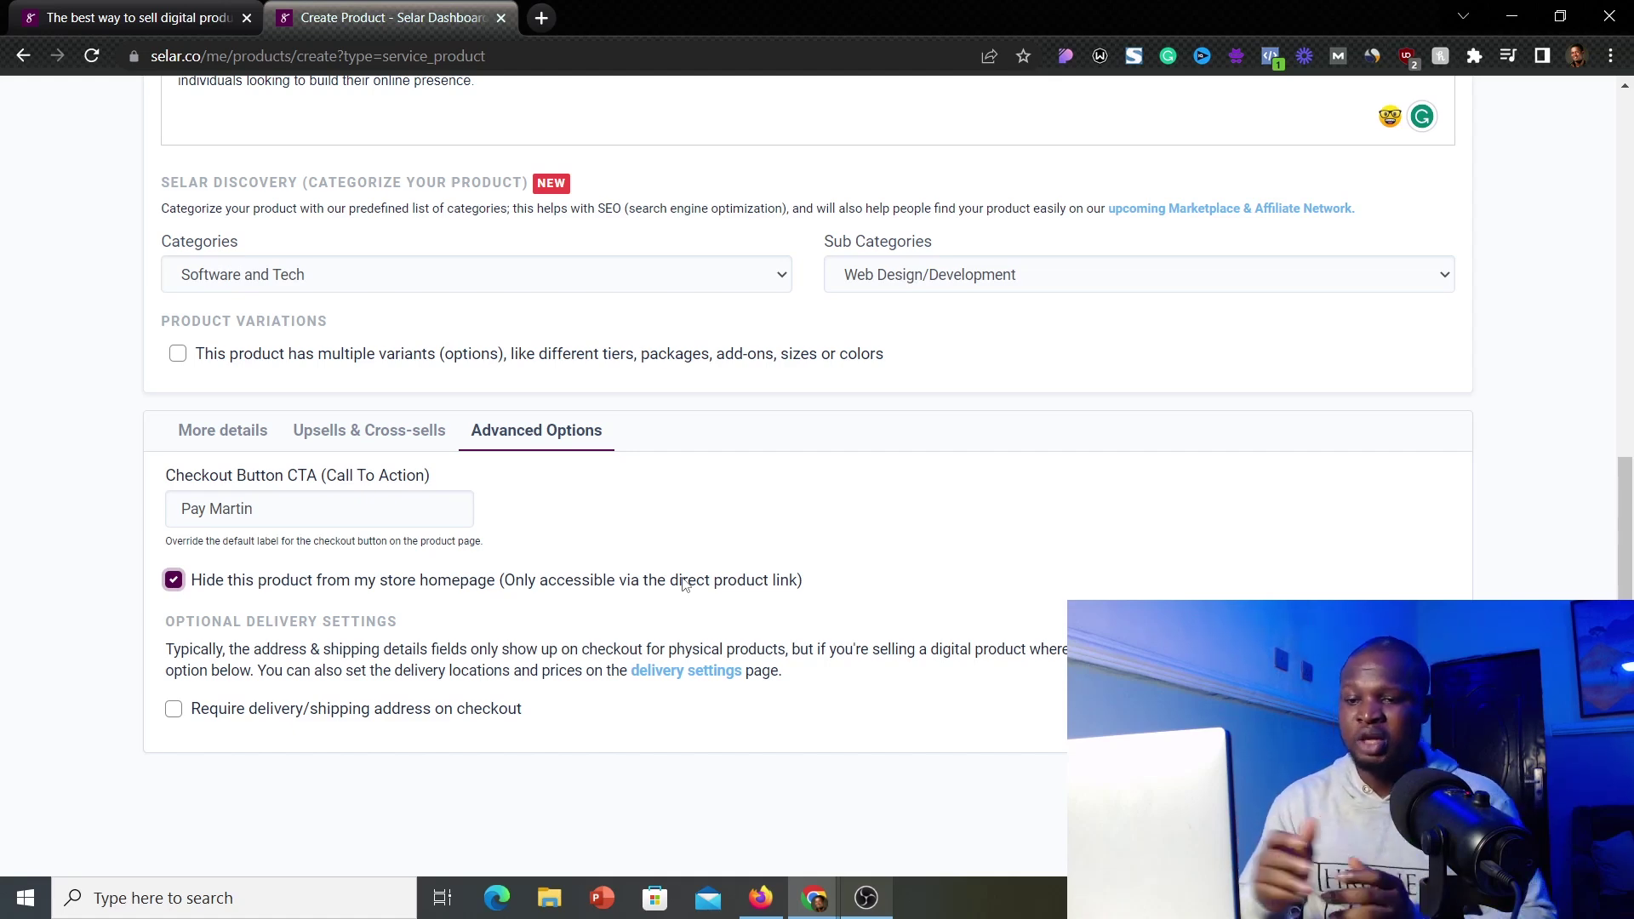
scroll(824, 734, "down", 1)
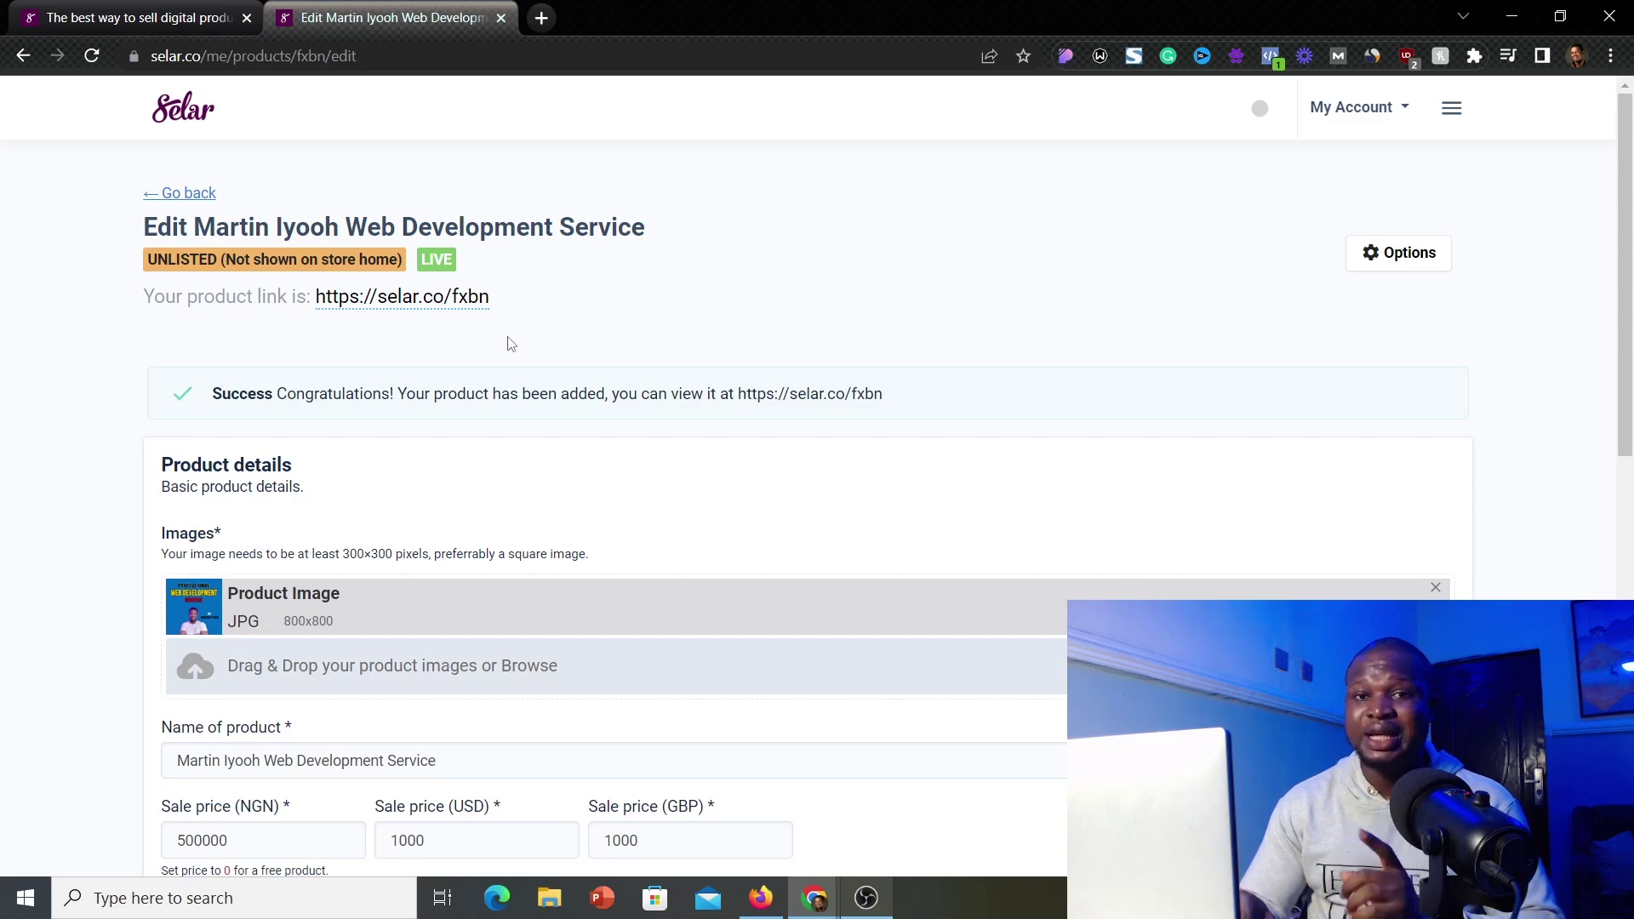
Step: Customize the product's URL ending to "webdev-" followed by the seller's first name and save the product
scroll(998, 594, "down", 10)
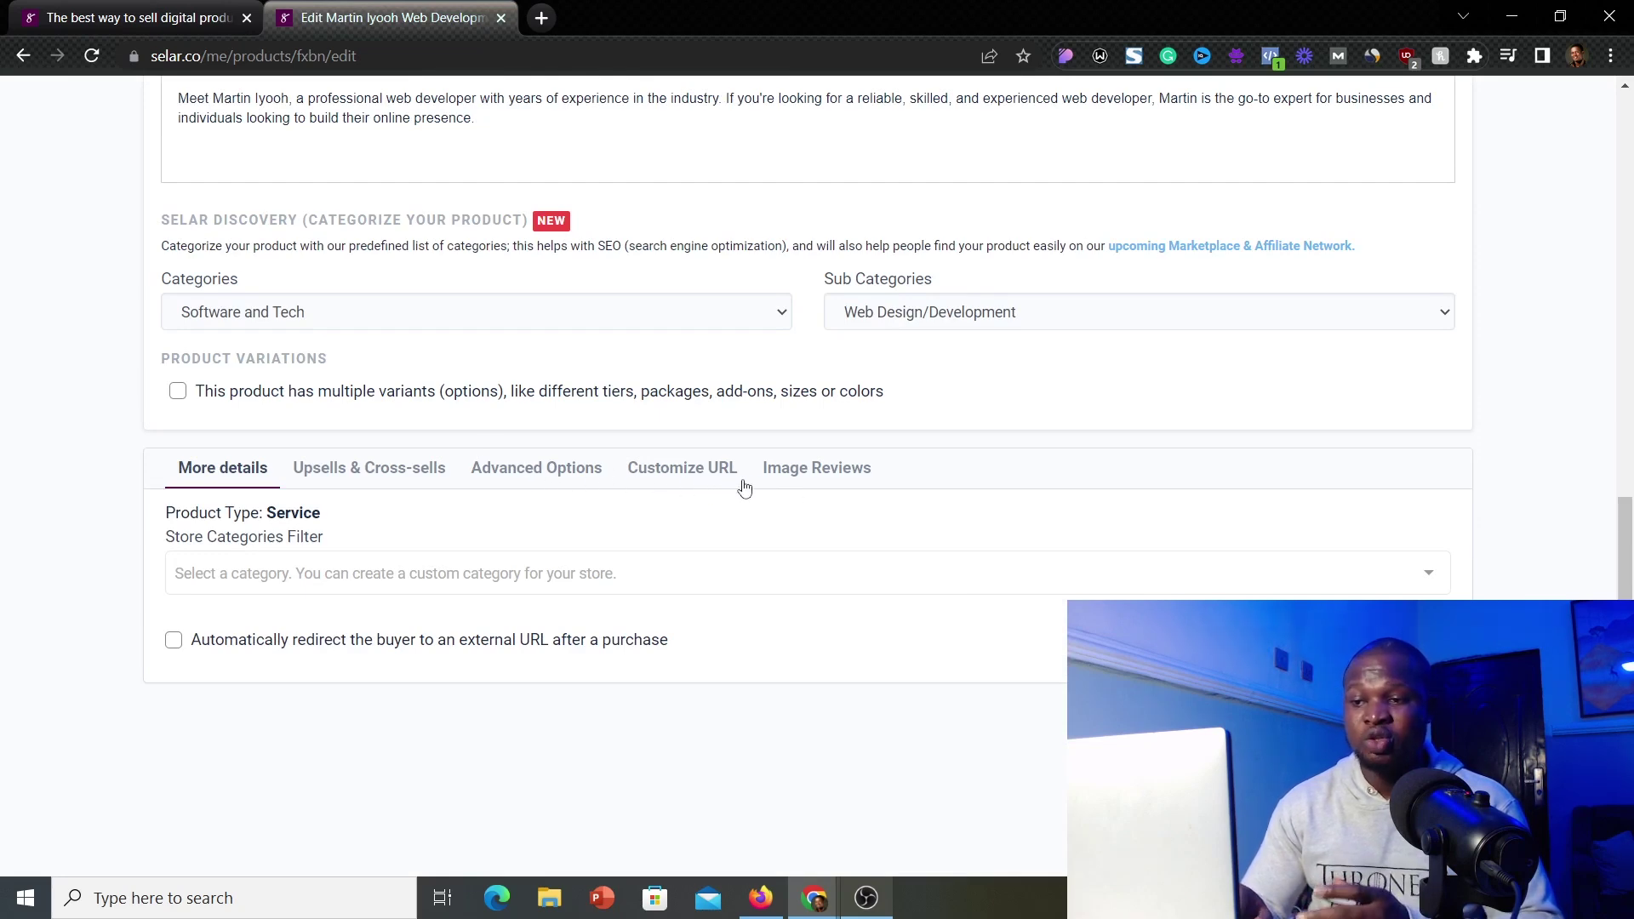
left_click(669, 470)
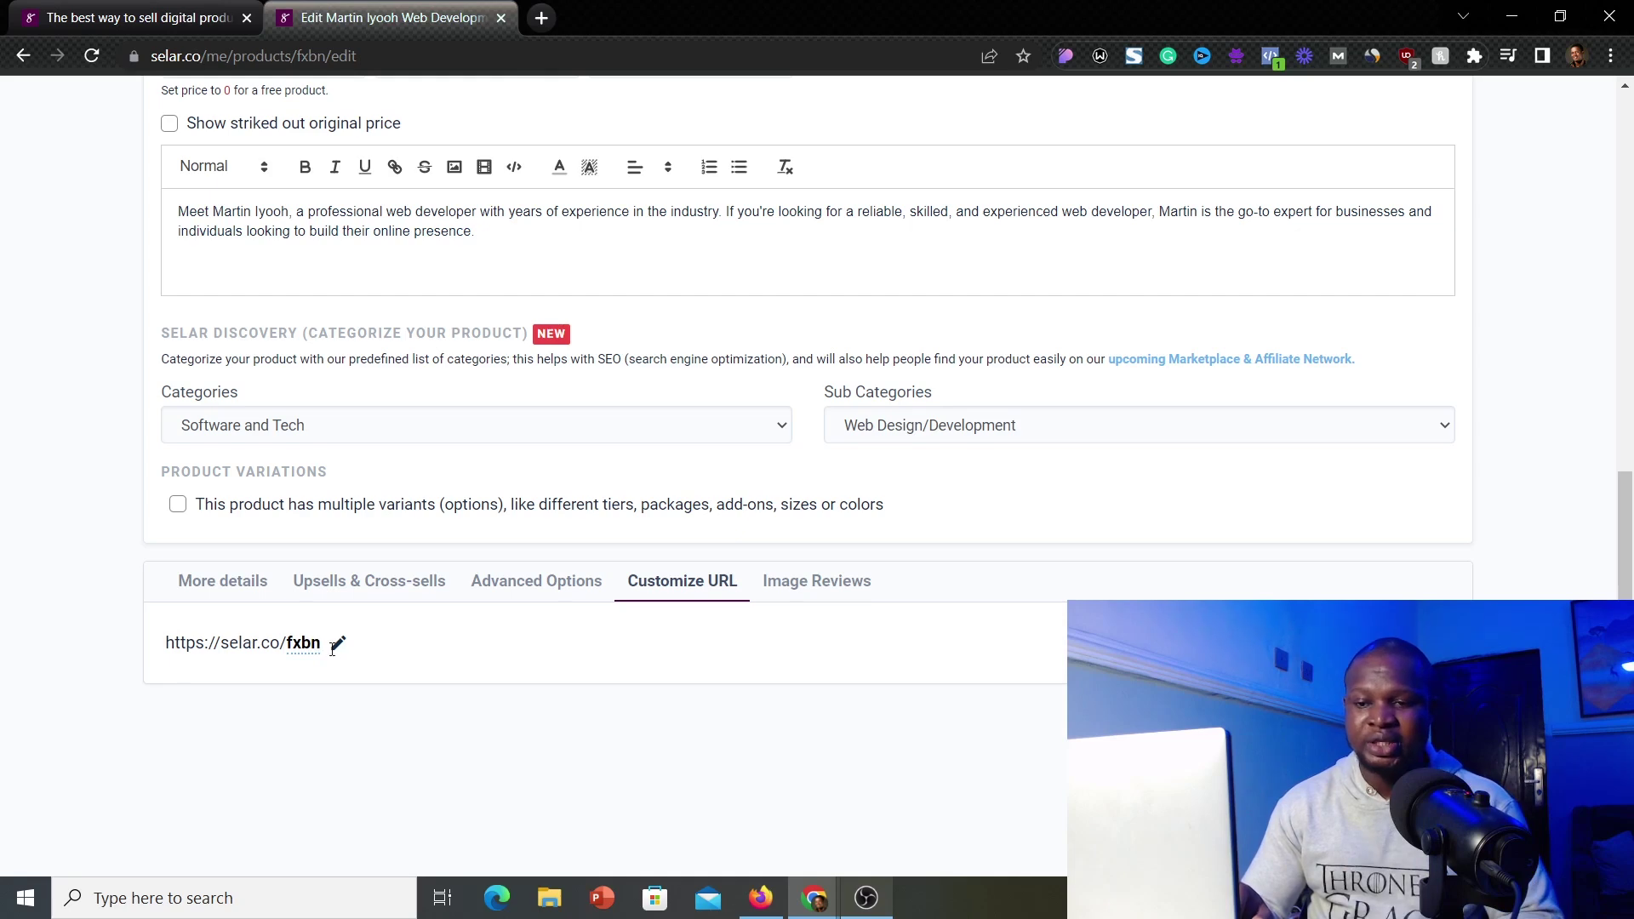
left_click(338, 642)
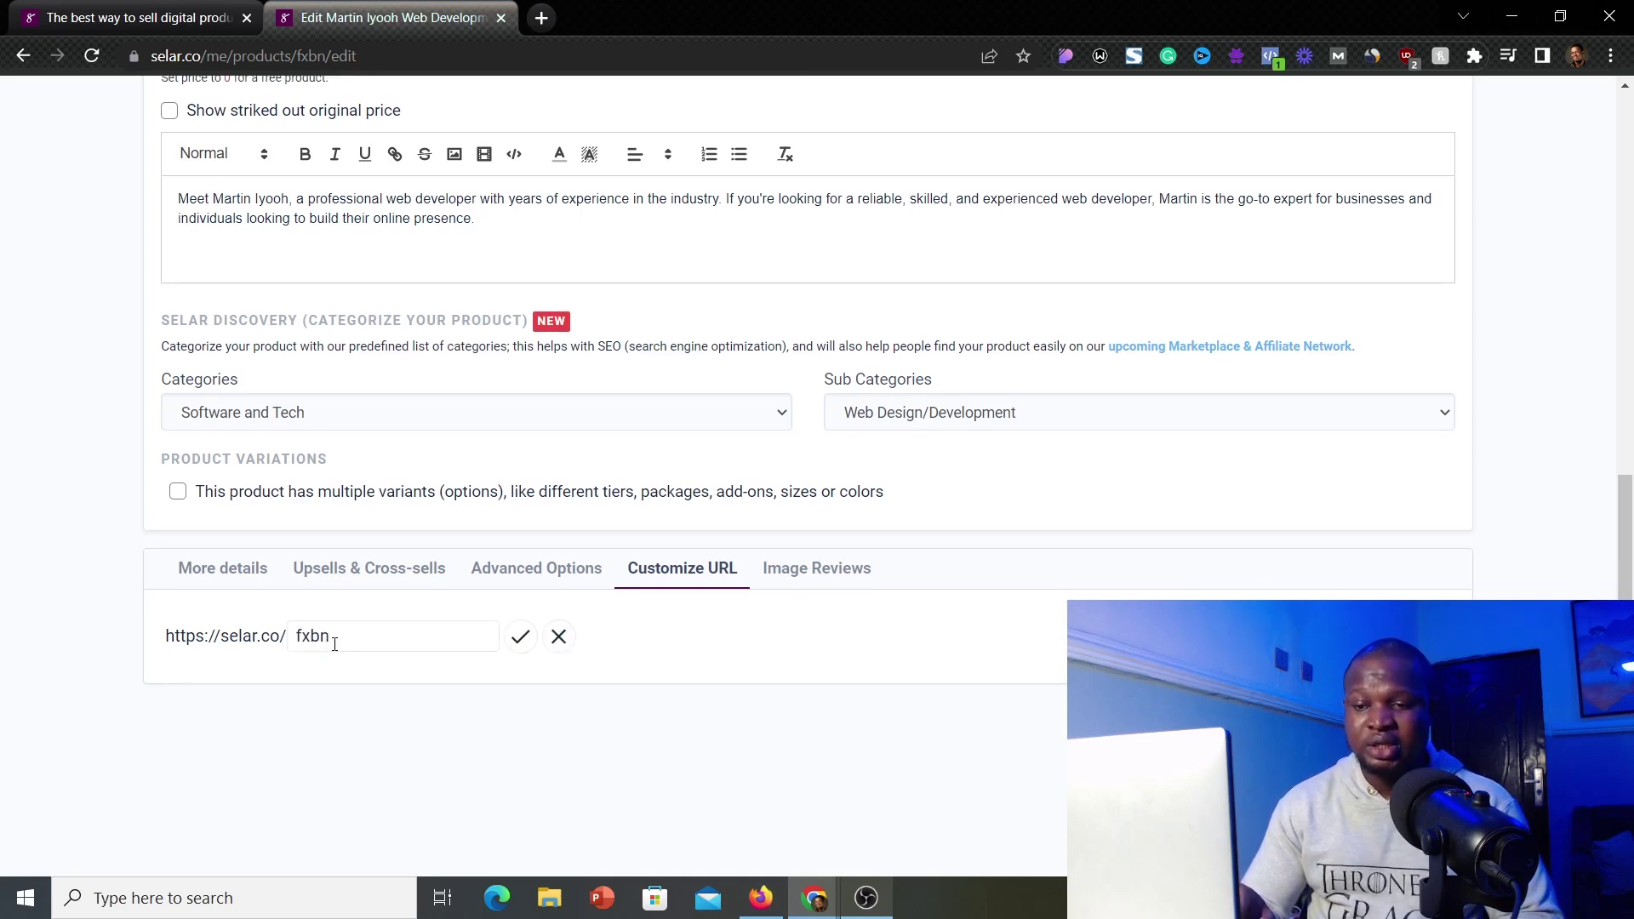
double_click(374, 633)
left_click(373, 632)
key("BackSpace")
key("BackSpace")
key("BackSpace")
key("BackSpace")
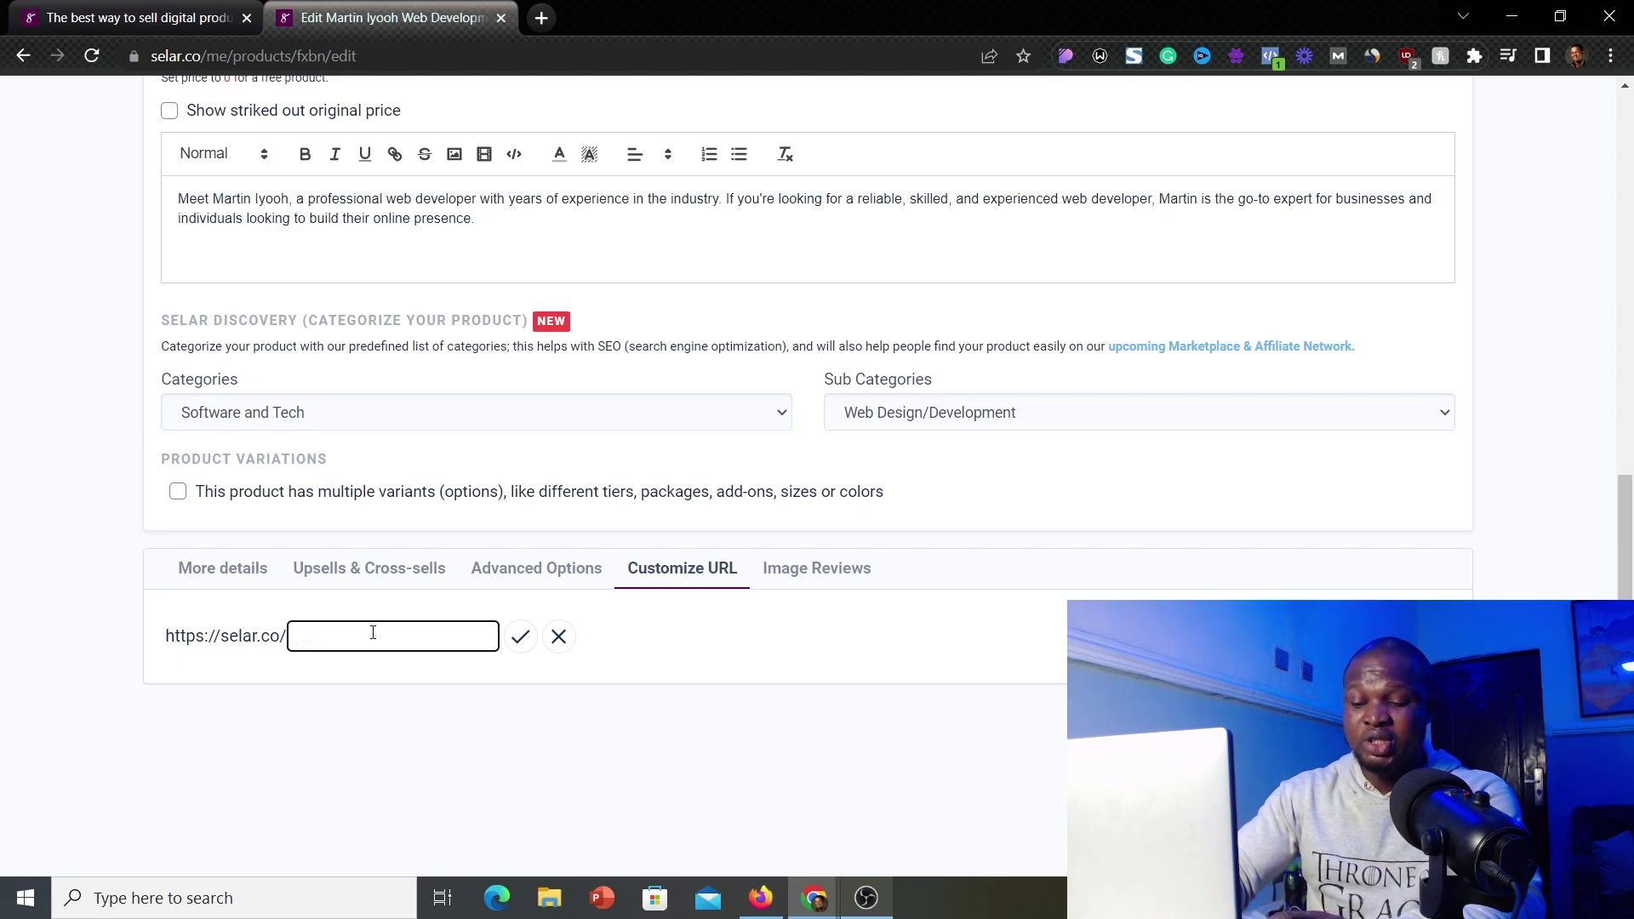
type("webd")
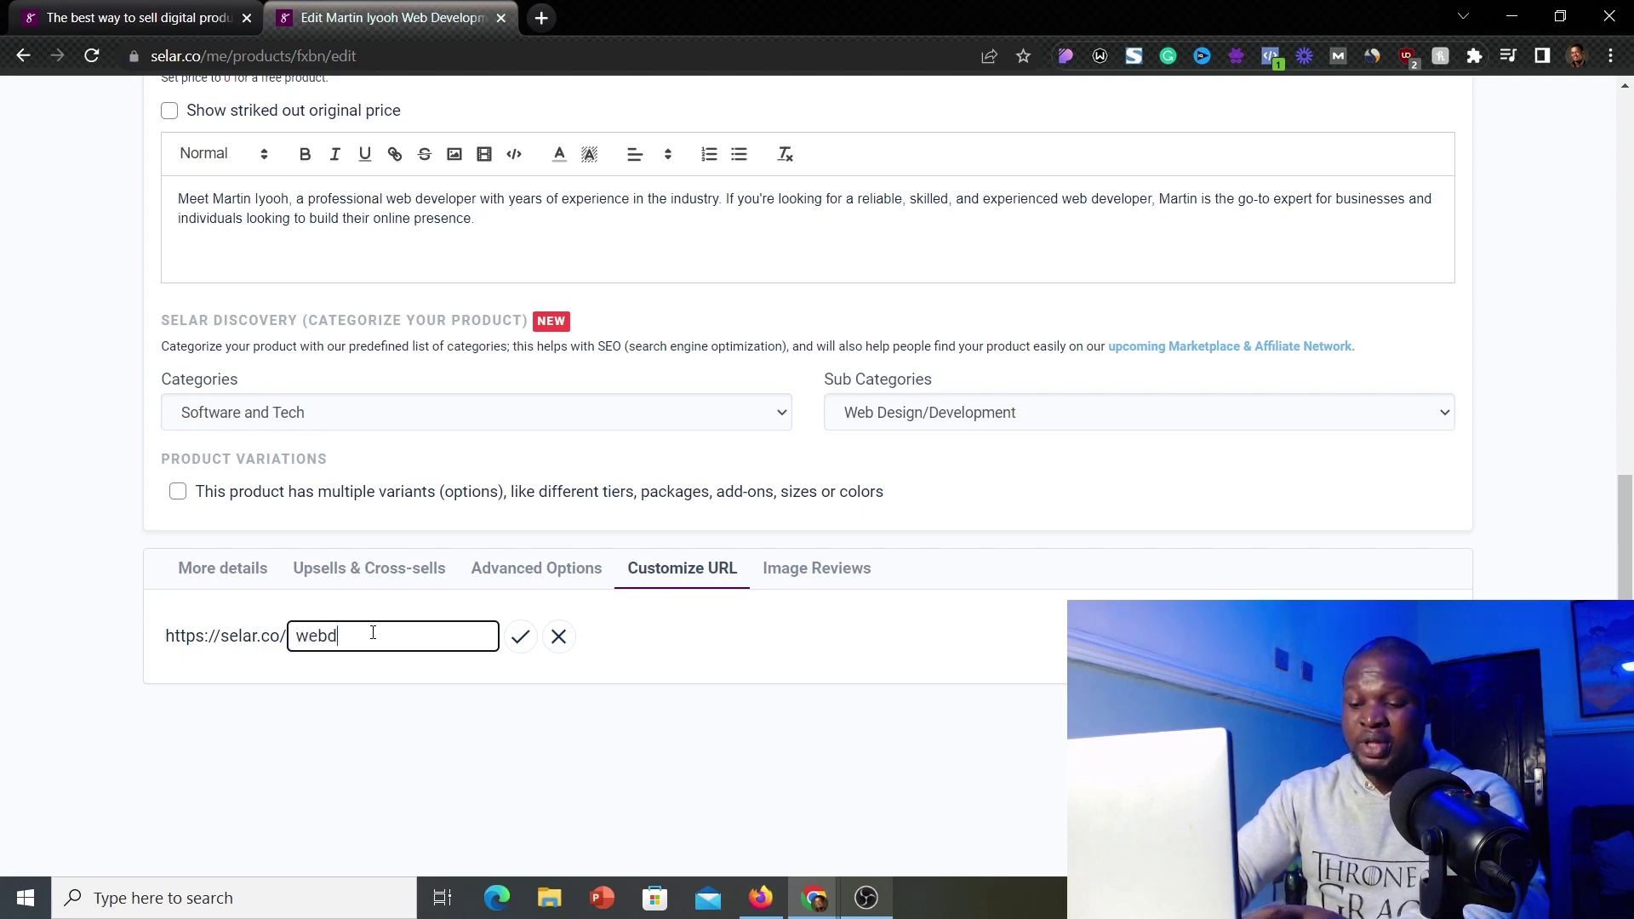
type("ev-martrin")
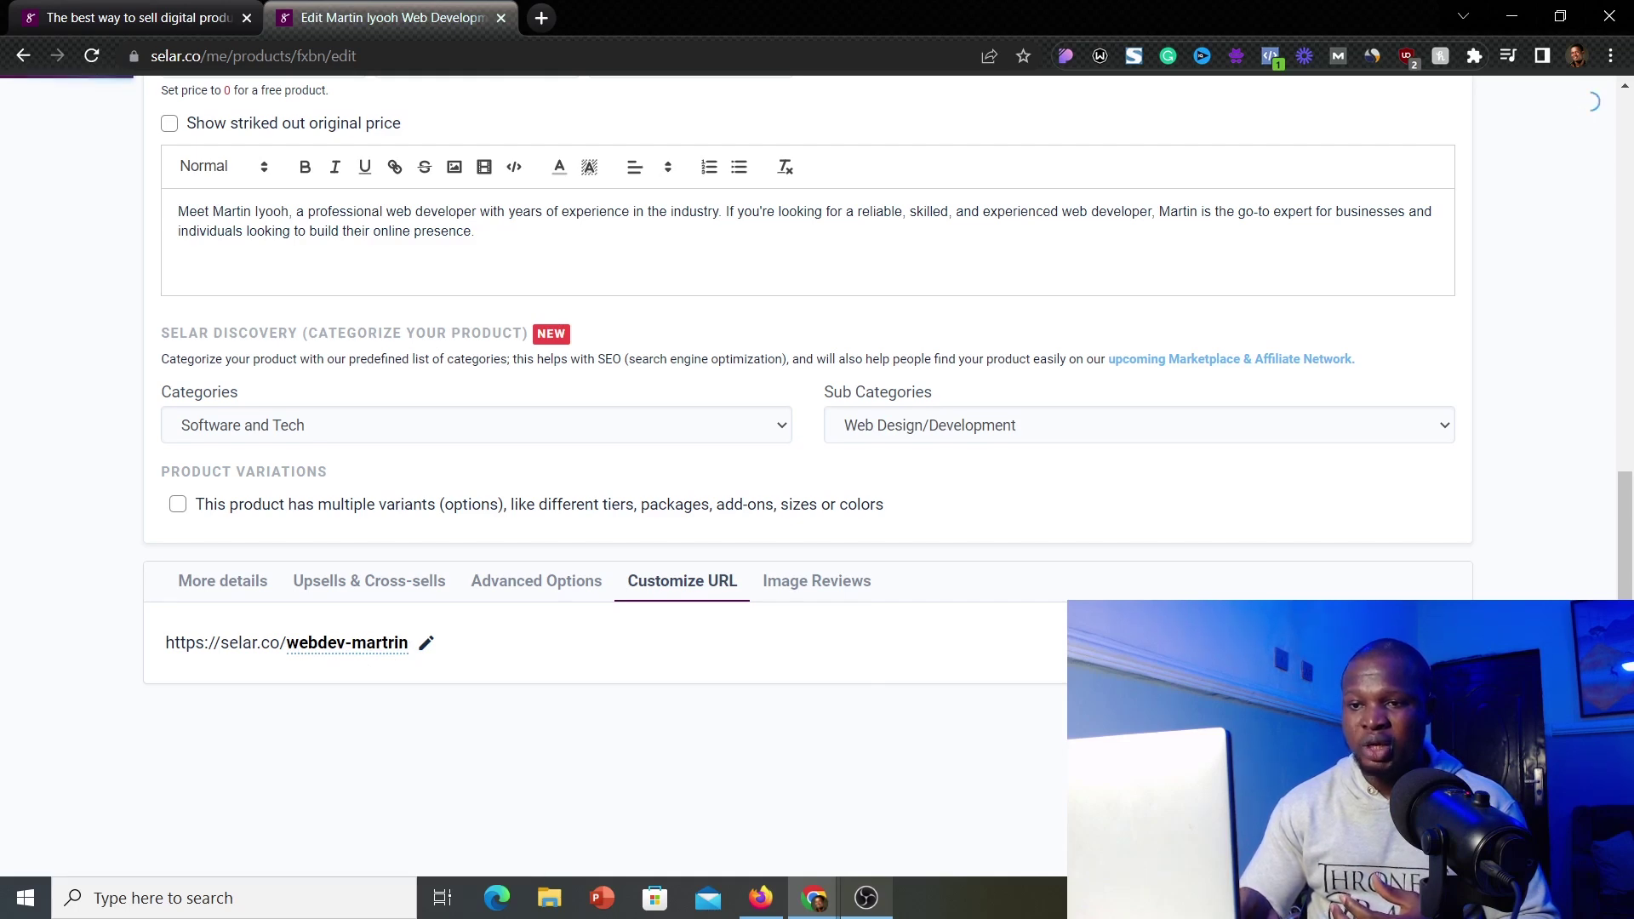
Step: Open the product link in a new tab and review the public page's image, title, description, price and customer reviews section
right_click(526, 302)
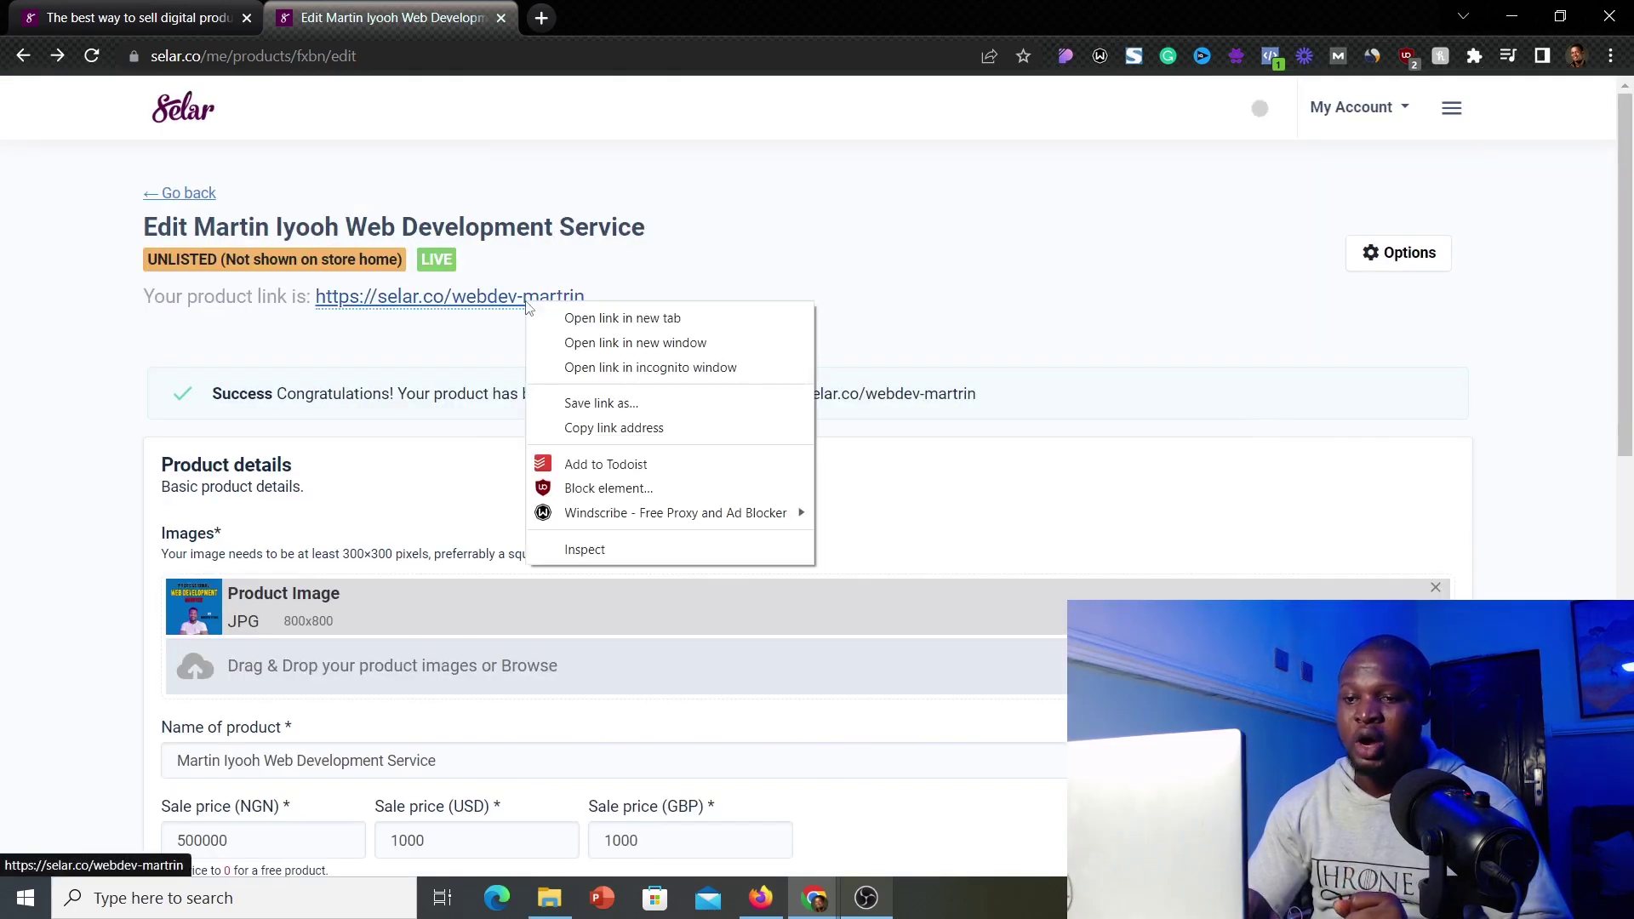
left_click(549, 318)
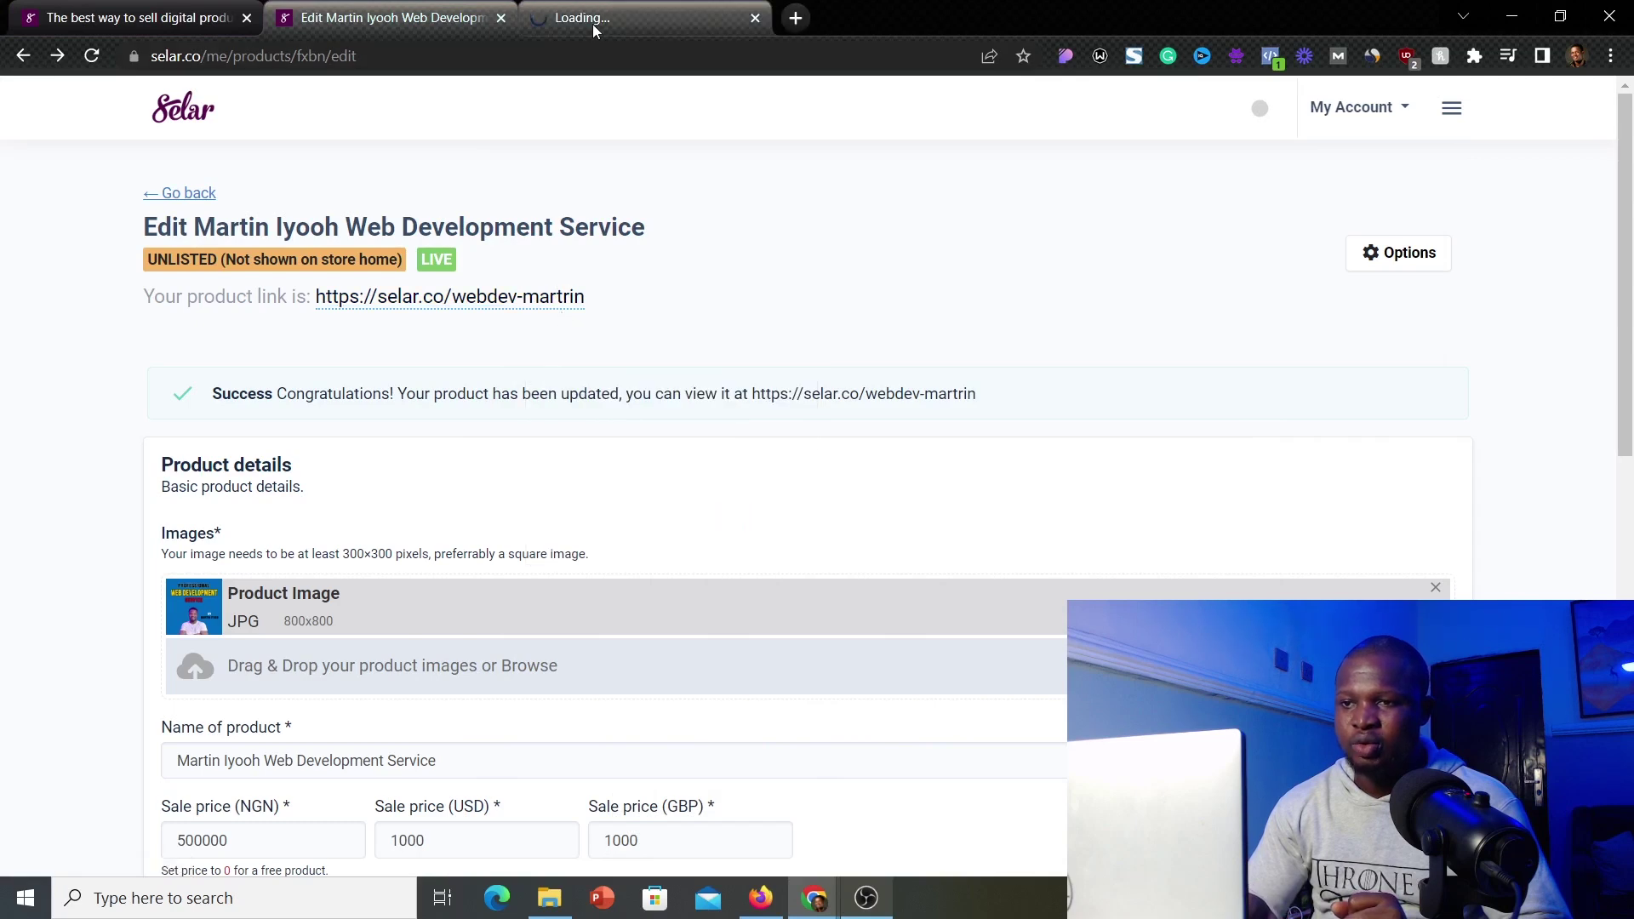
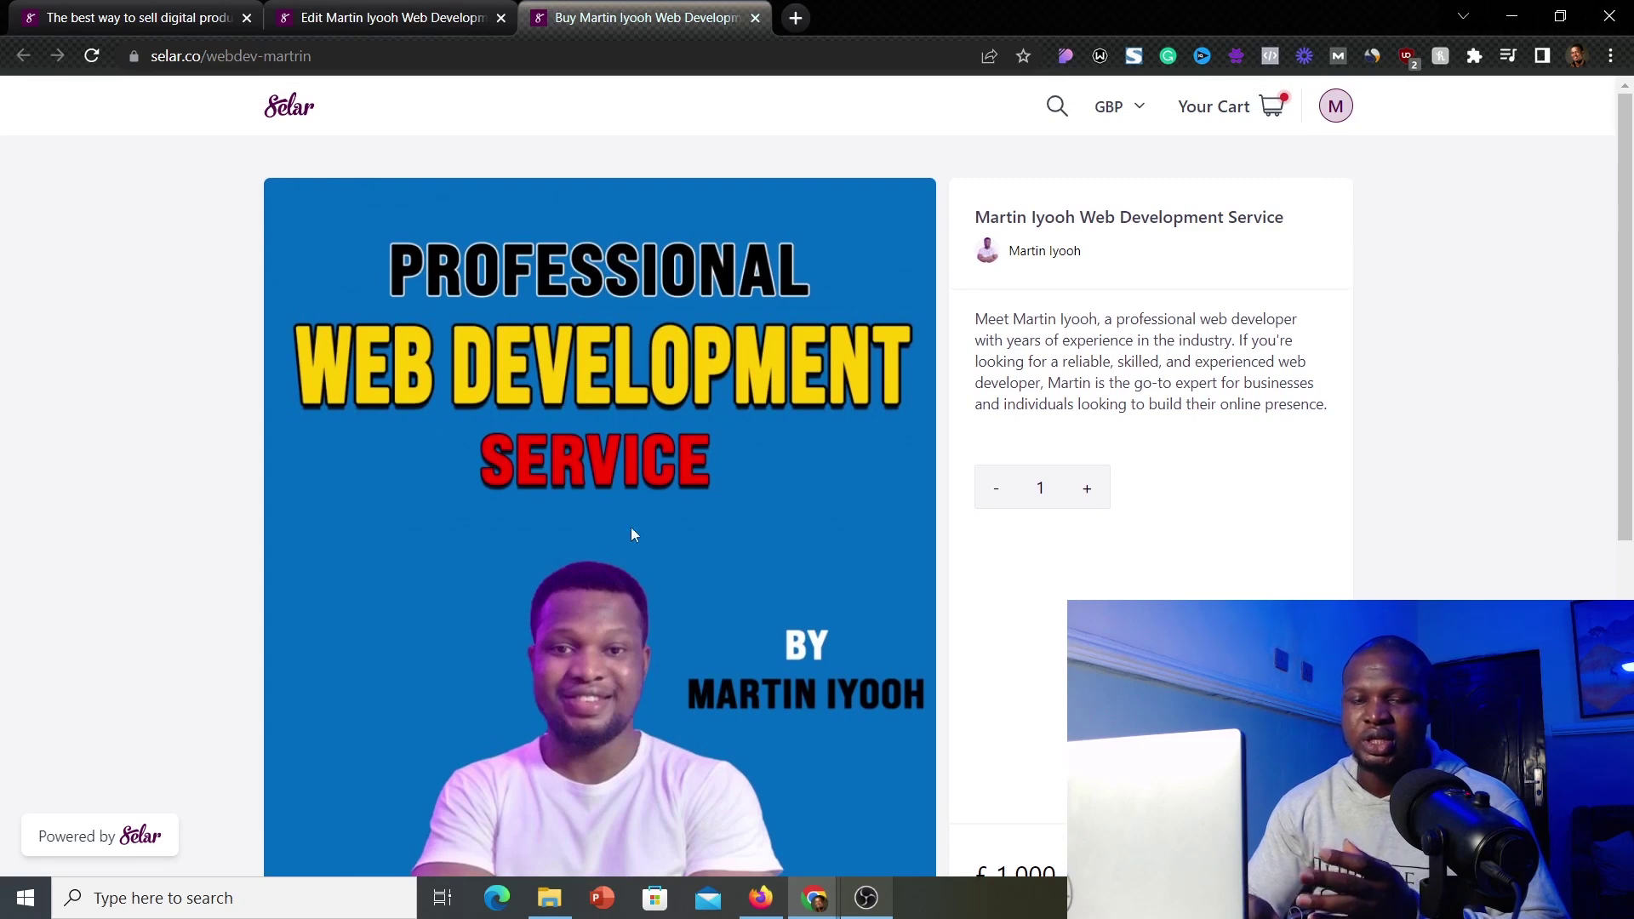
scroll(692, 508, "down", 1)
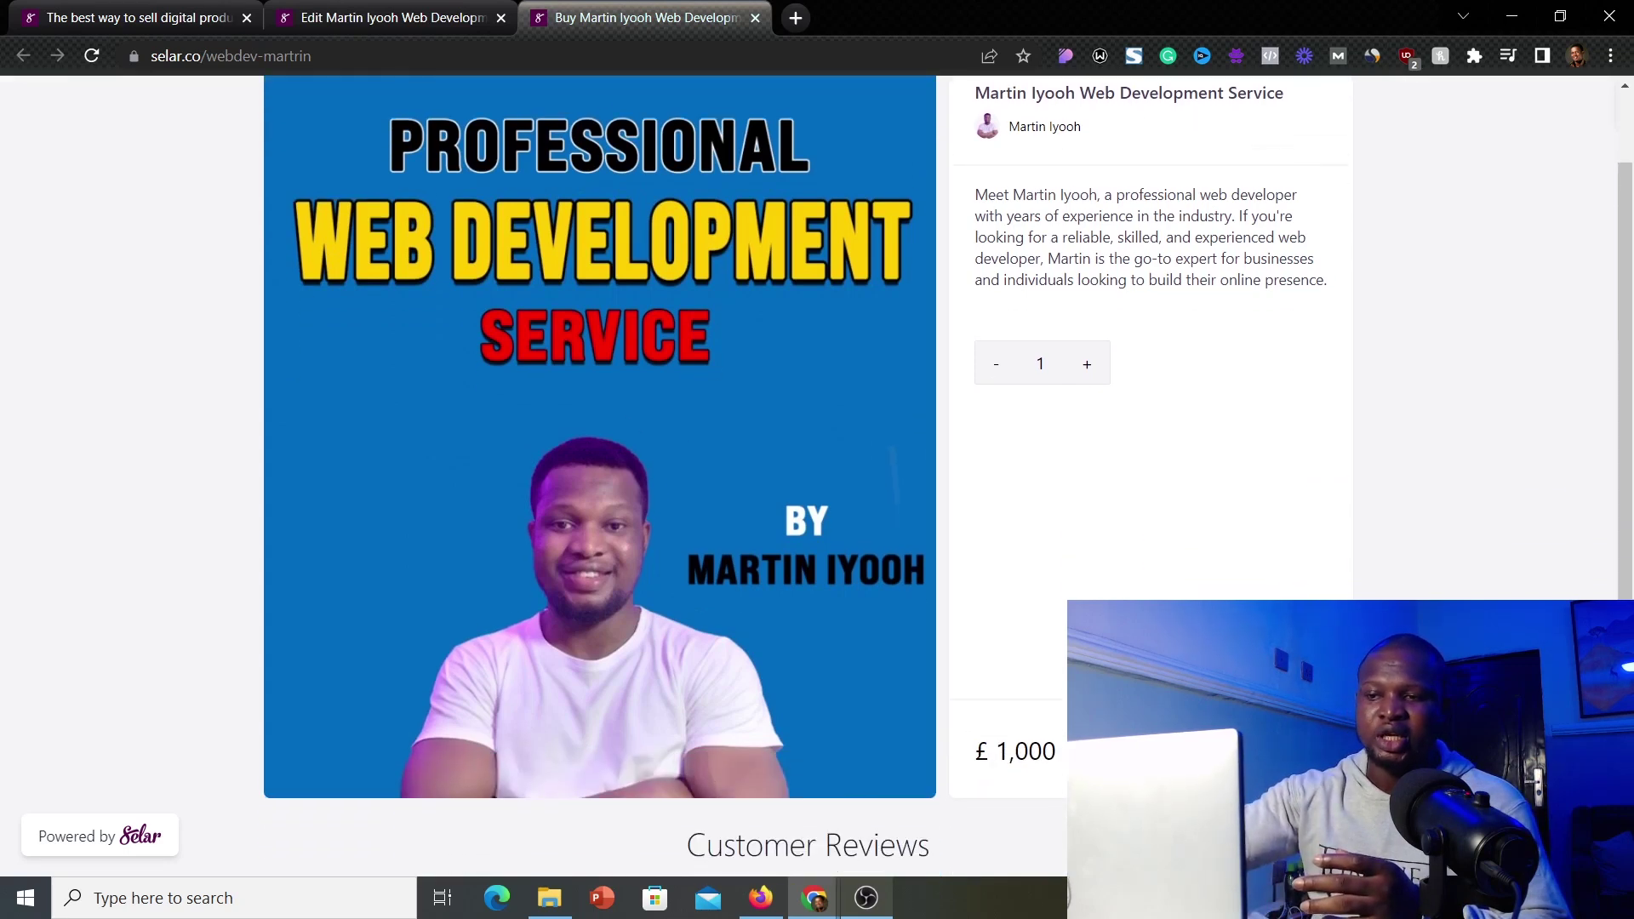
scroll(692, 508, "up", 1)
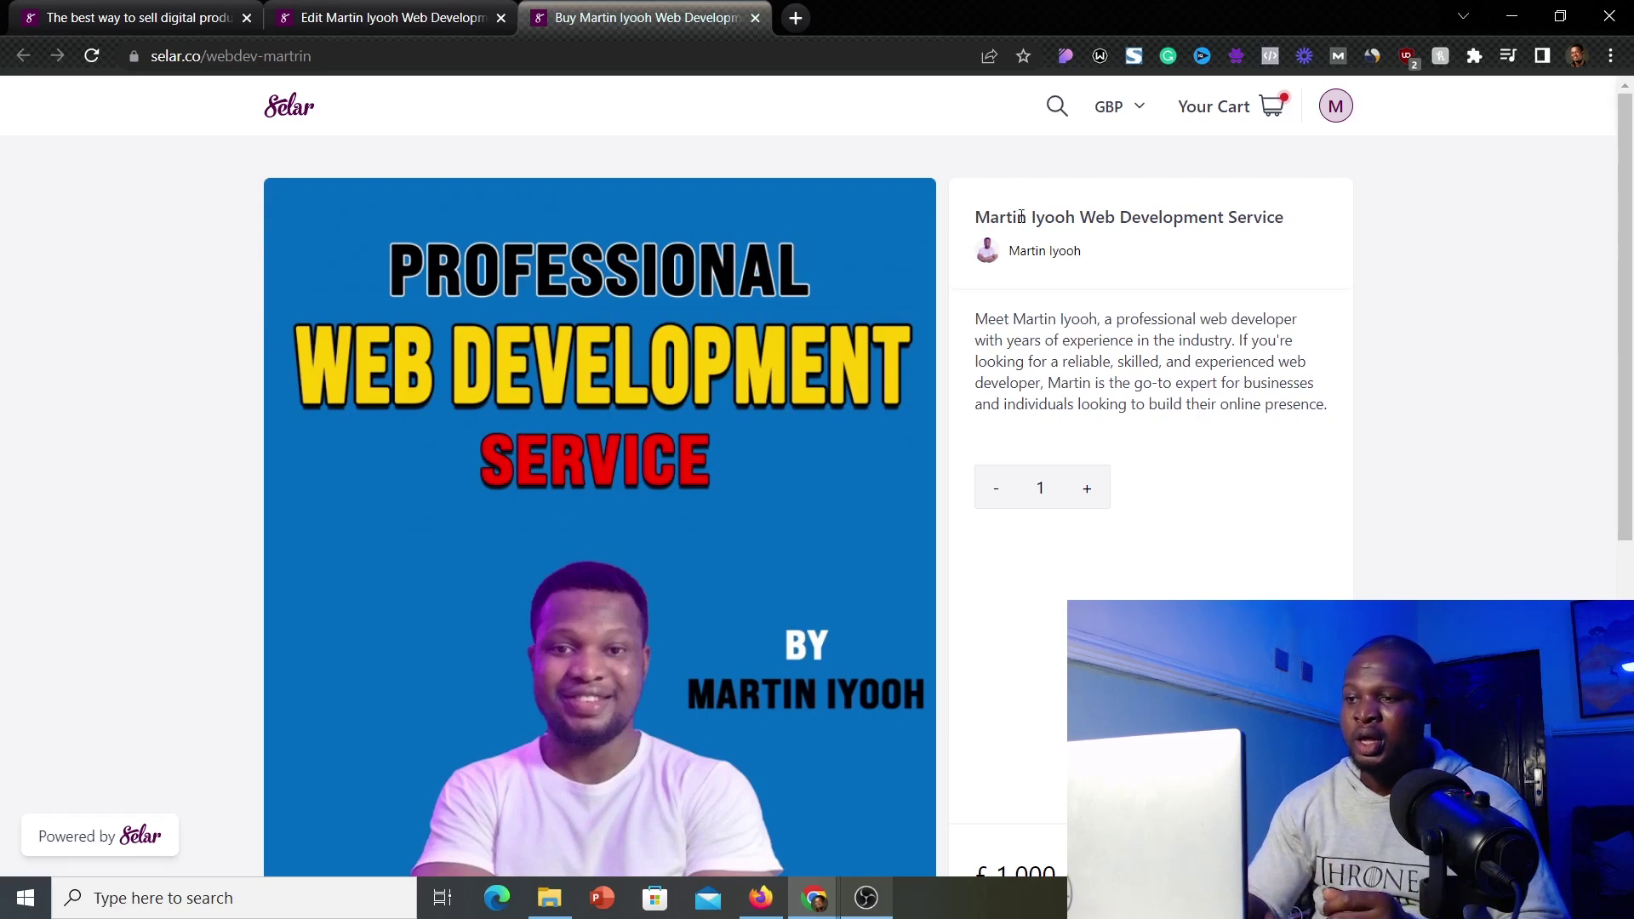
triple_click(1055, 215)
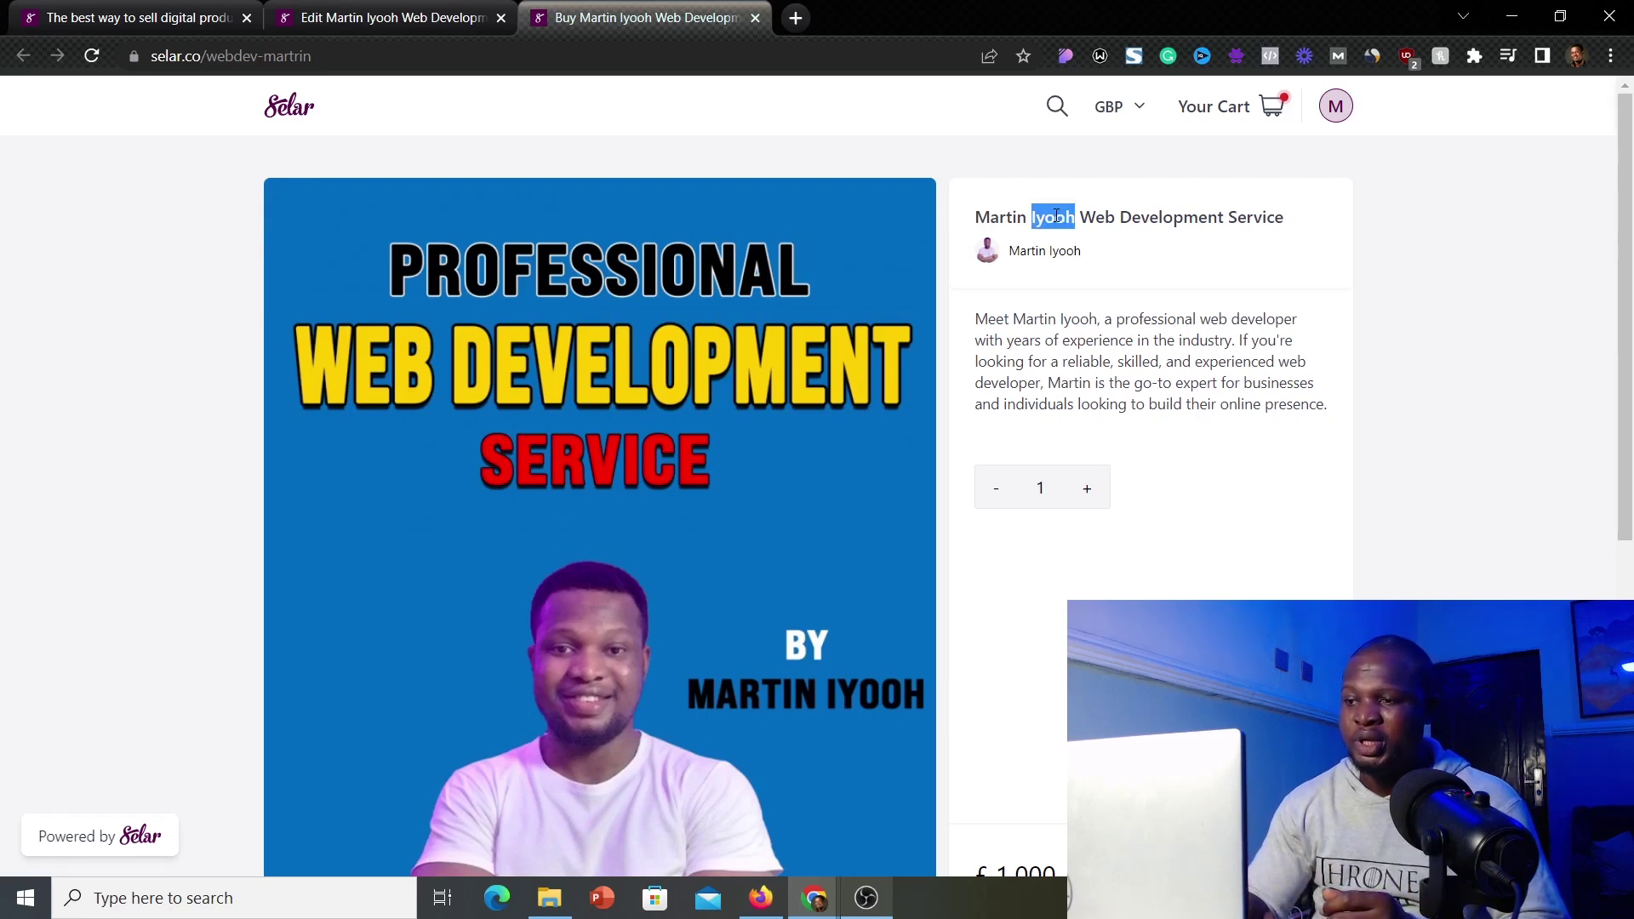
left_click(1131, 215)
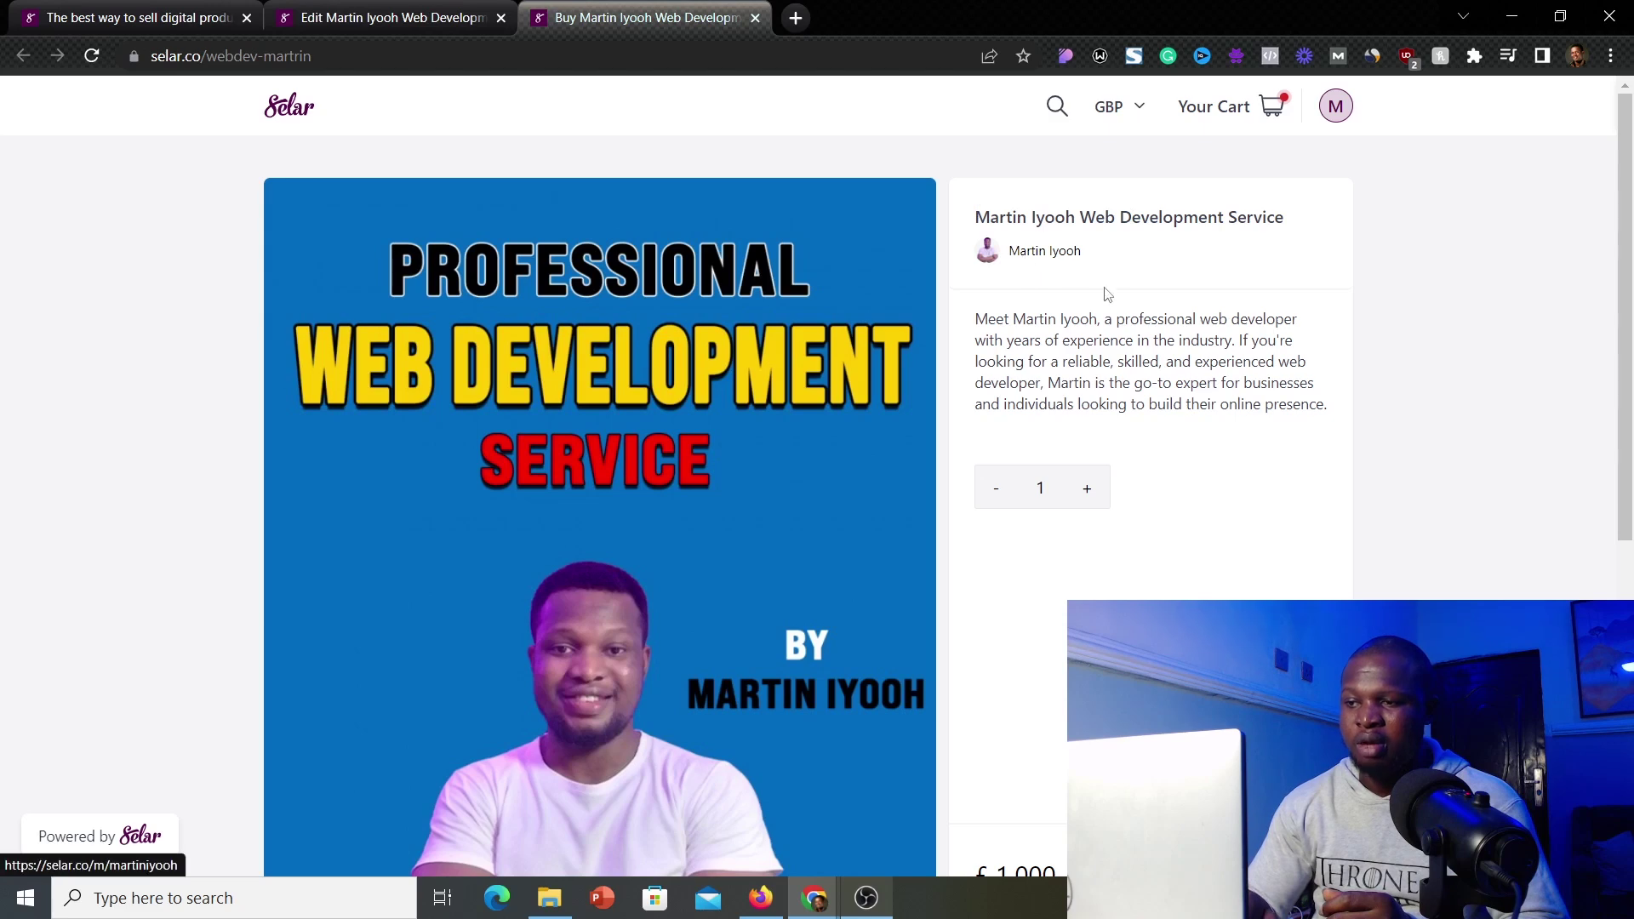
triple_click(1064, 360)
left_click(1285, 387)
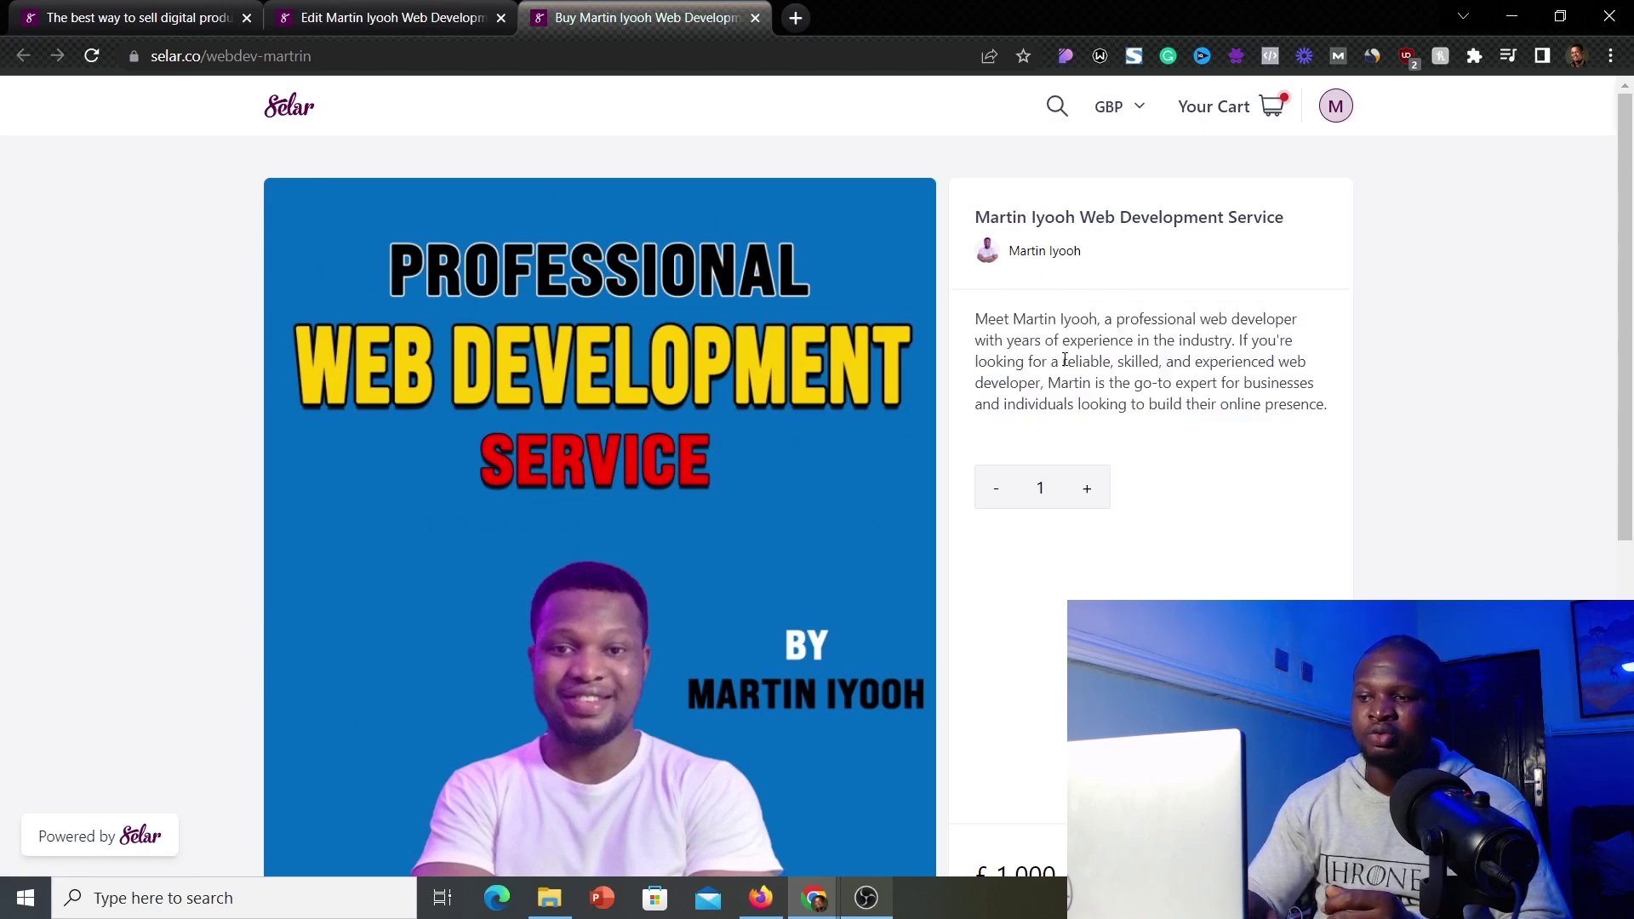
scroll(1285, 387, "down", 3)
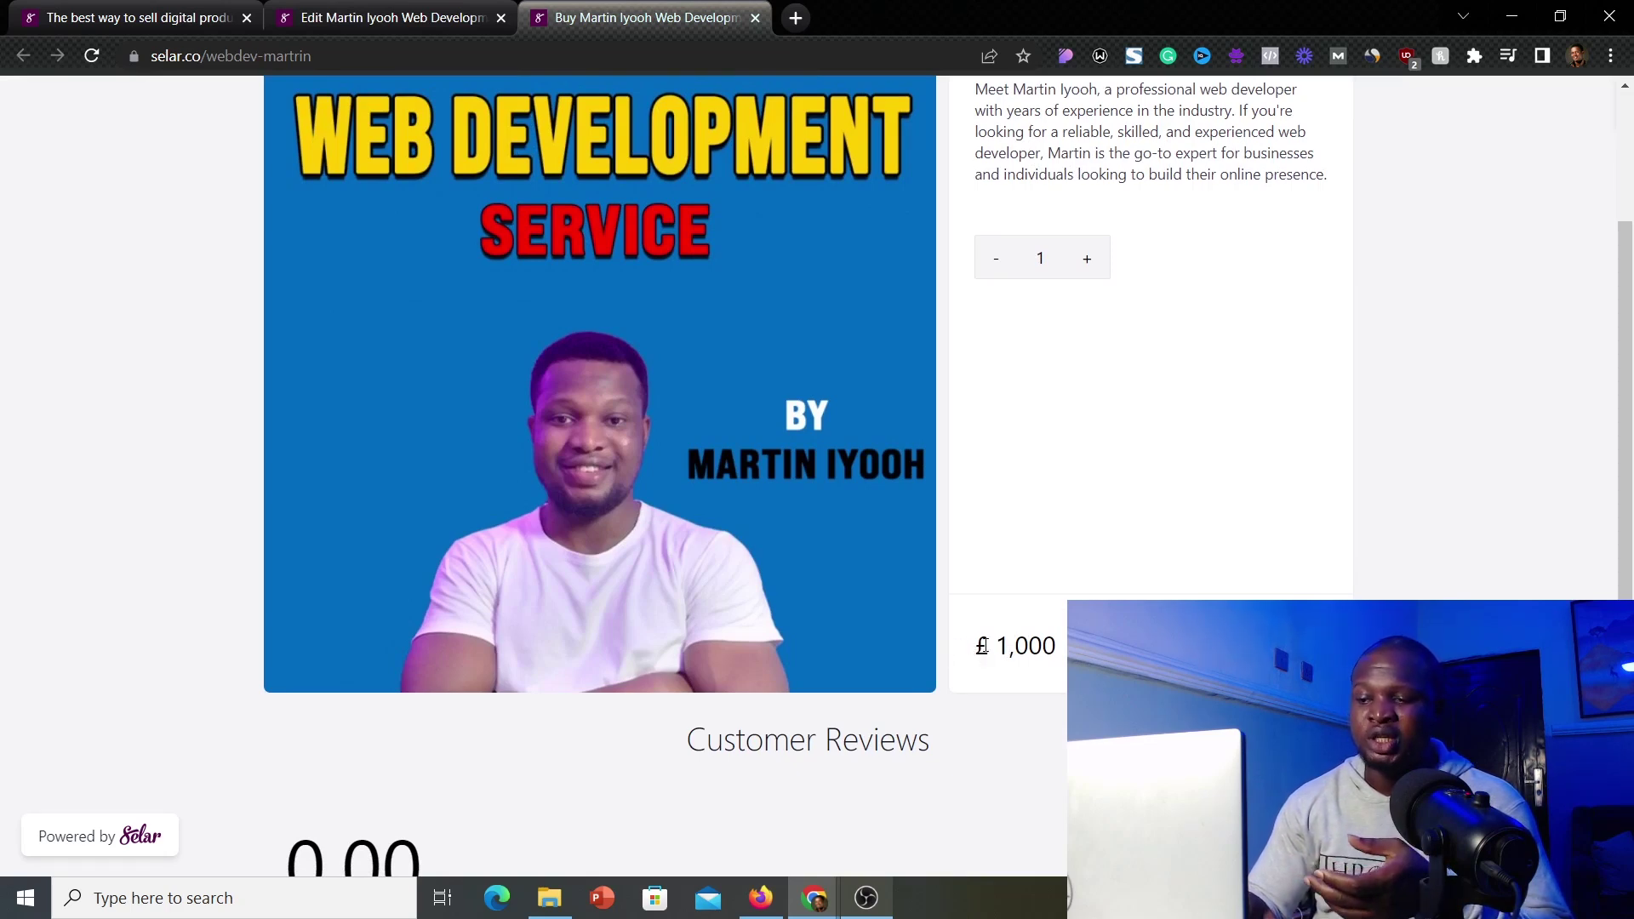
scroll(1463, 199, "up", 3)
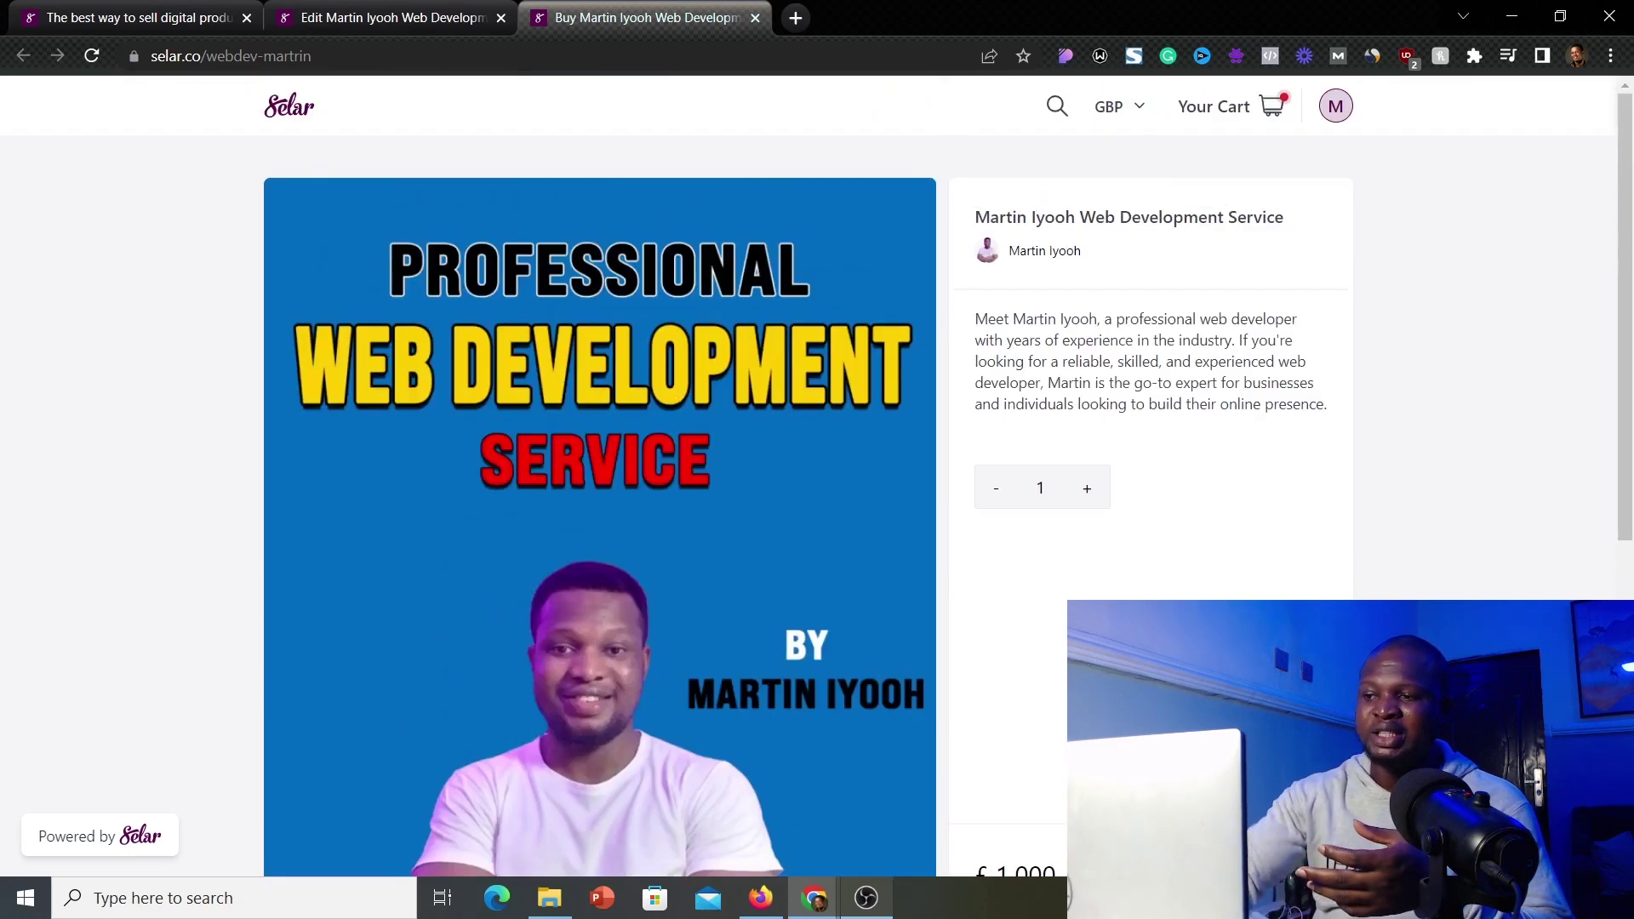
Step: Switch the public product page's currency to USD and check the product price in that currency
left_click(1137, 106)
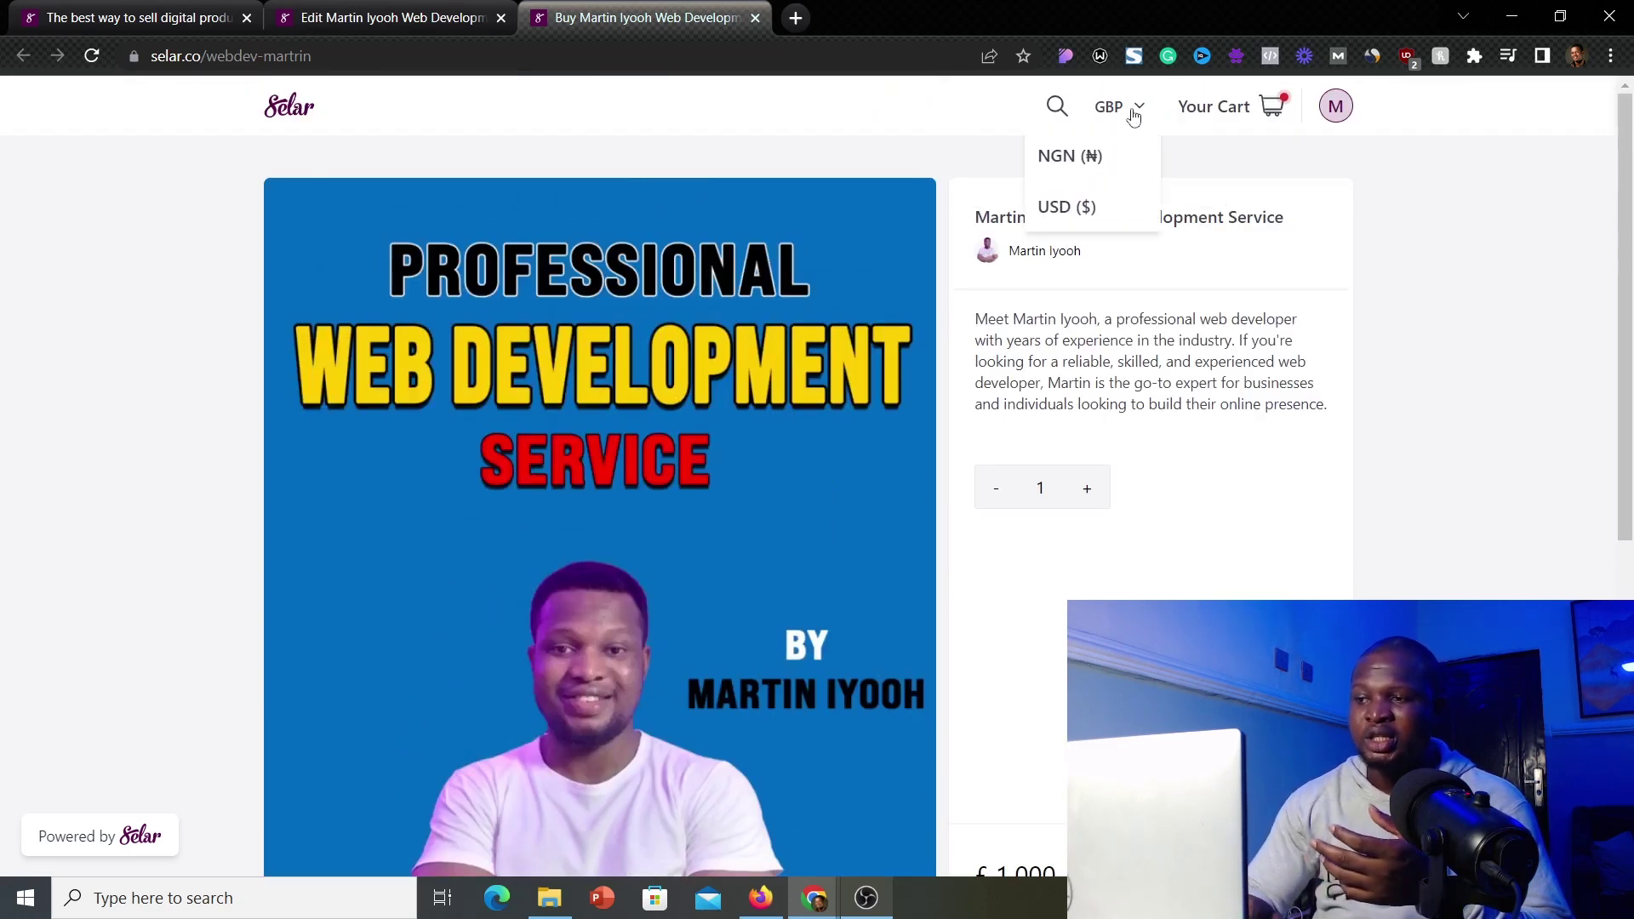
left_click(1086, 207)
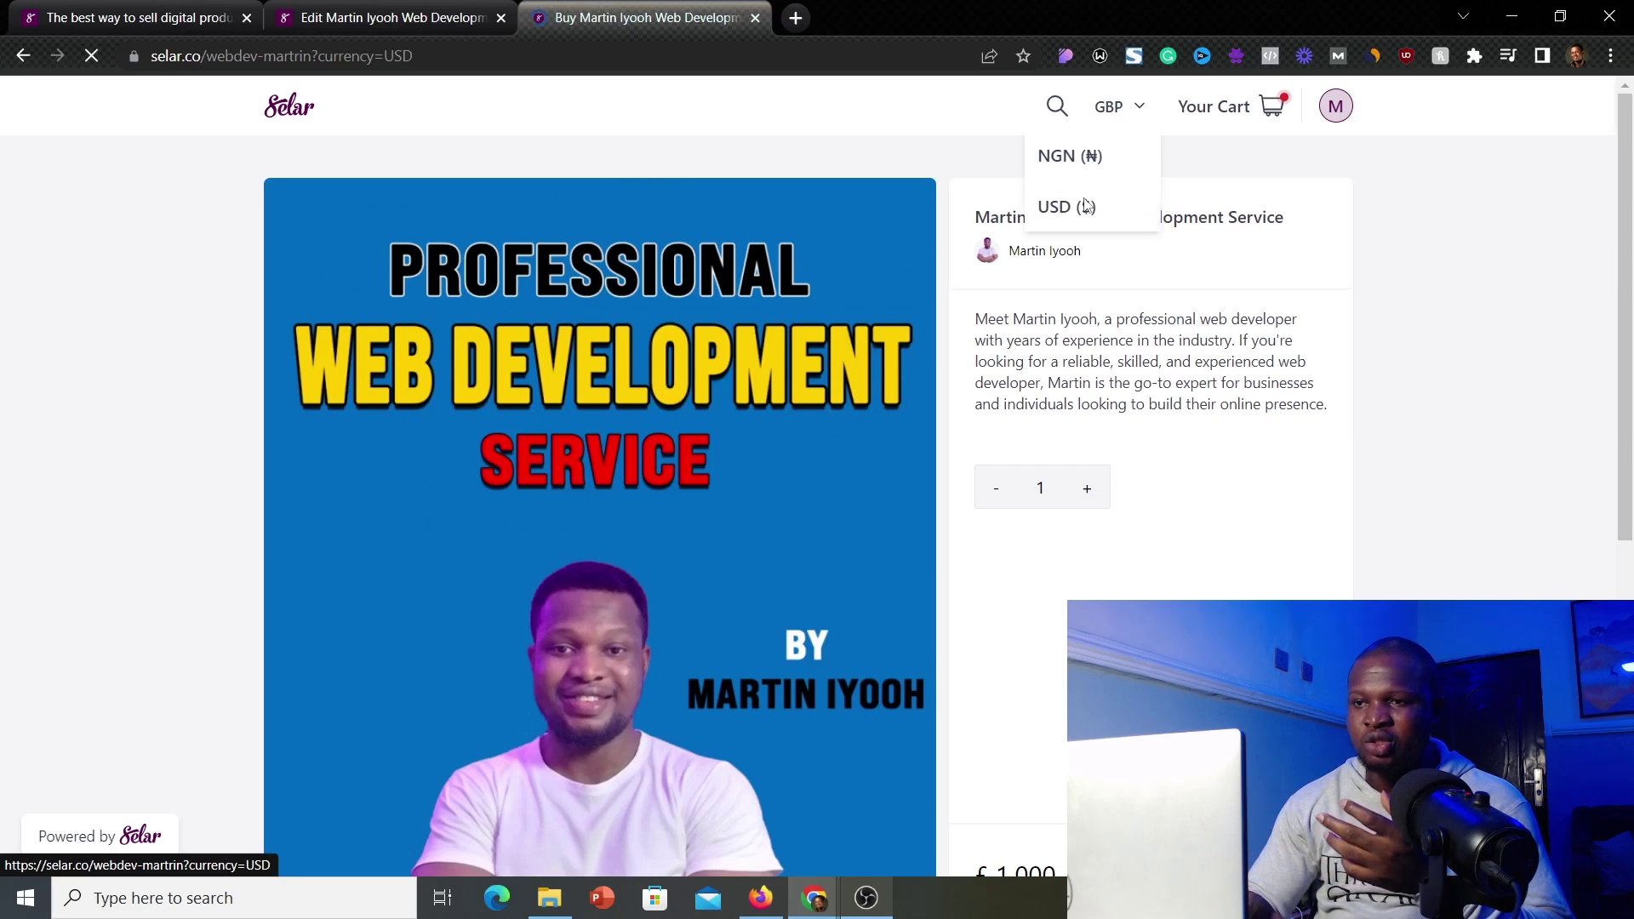
scroll(1194, 440, "down", 2)
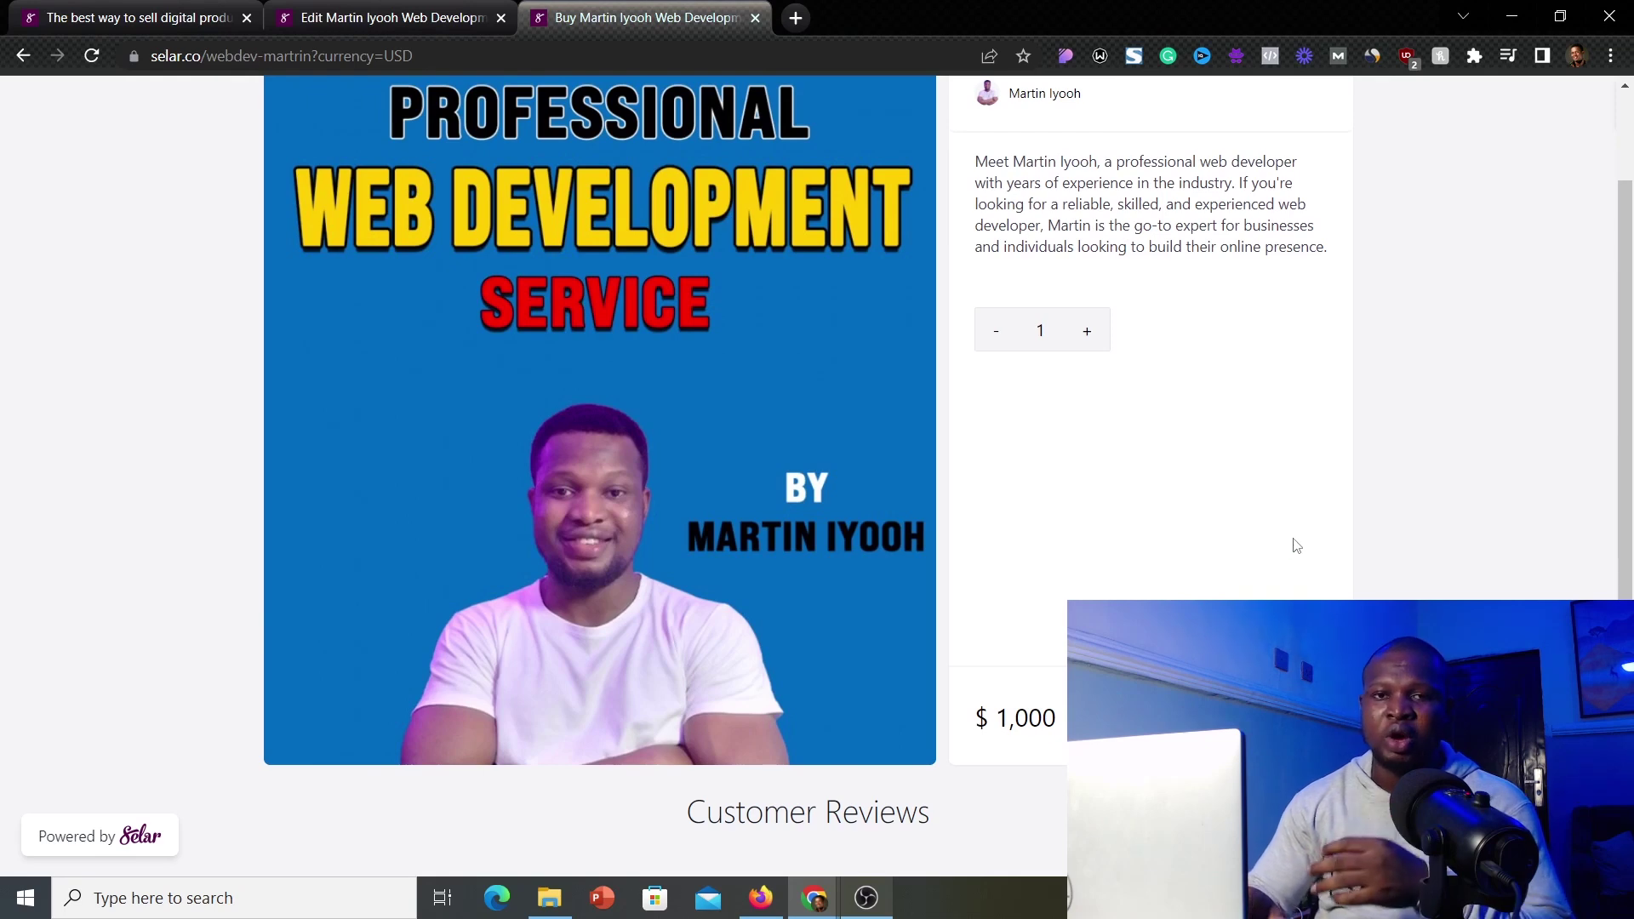
scroll(1296, 544, "down", 1)
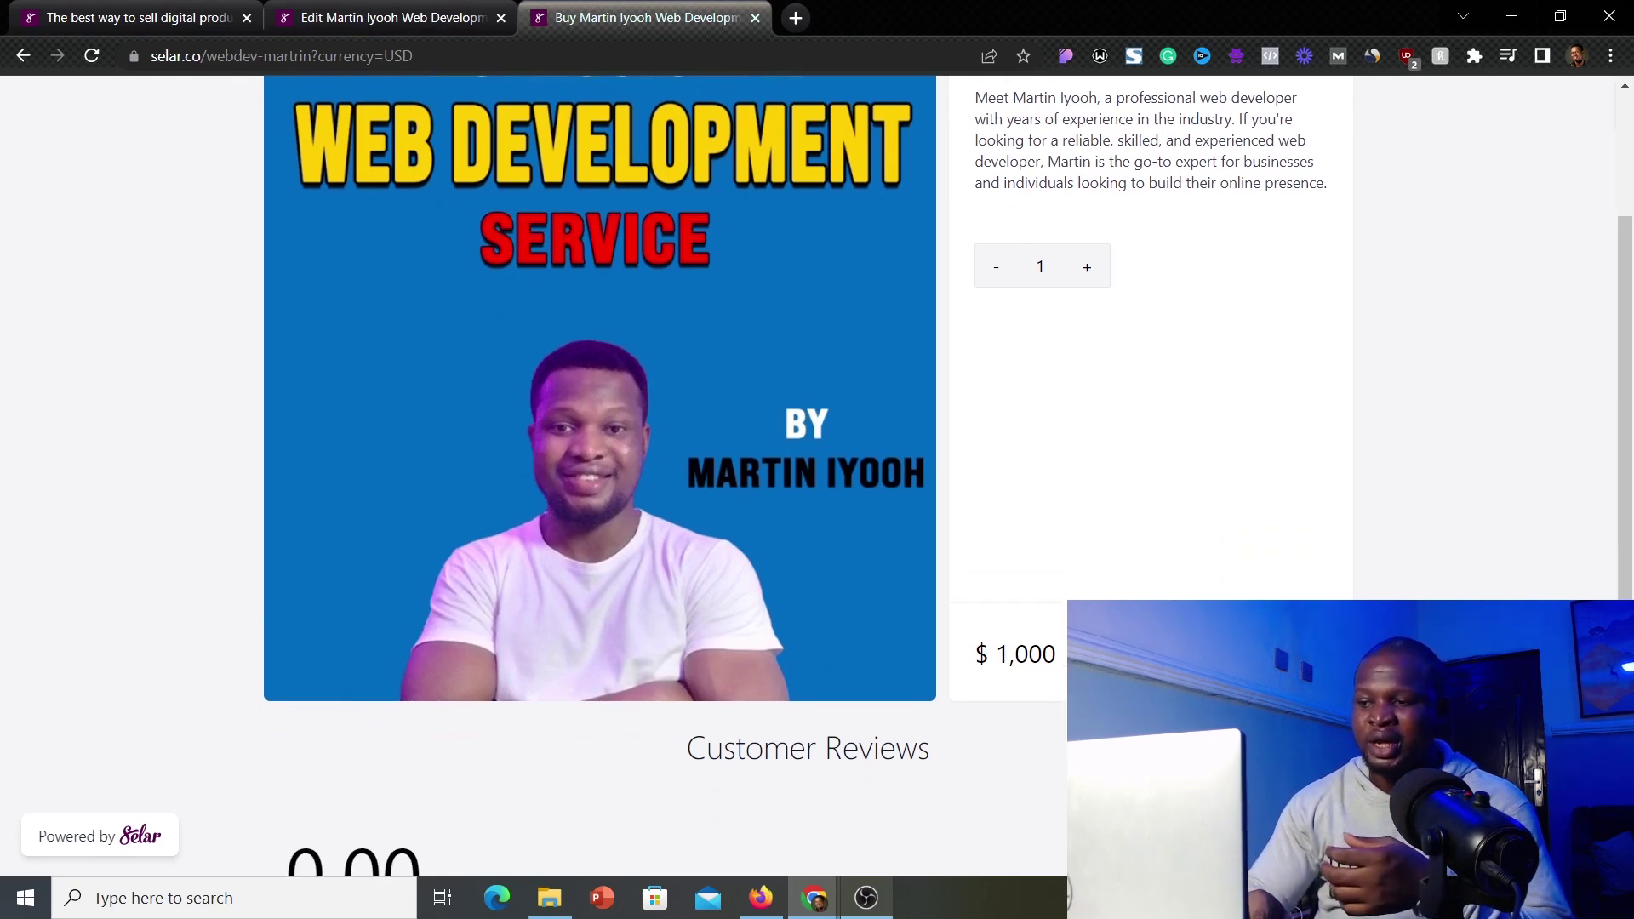
Step: Open the checkout from the product's pay button and review the contact information and cart total, closing the checkout each time
left_click(1268, 540)
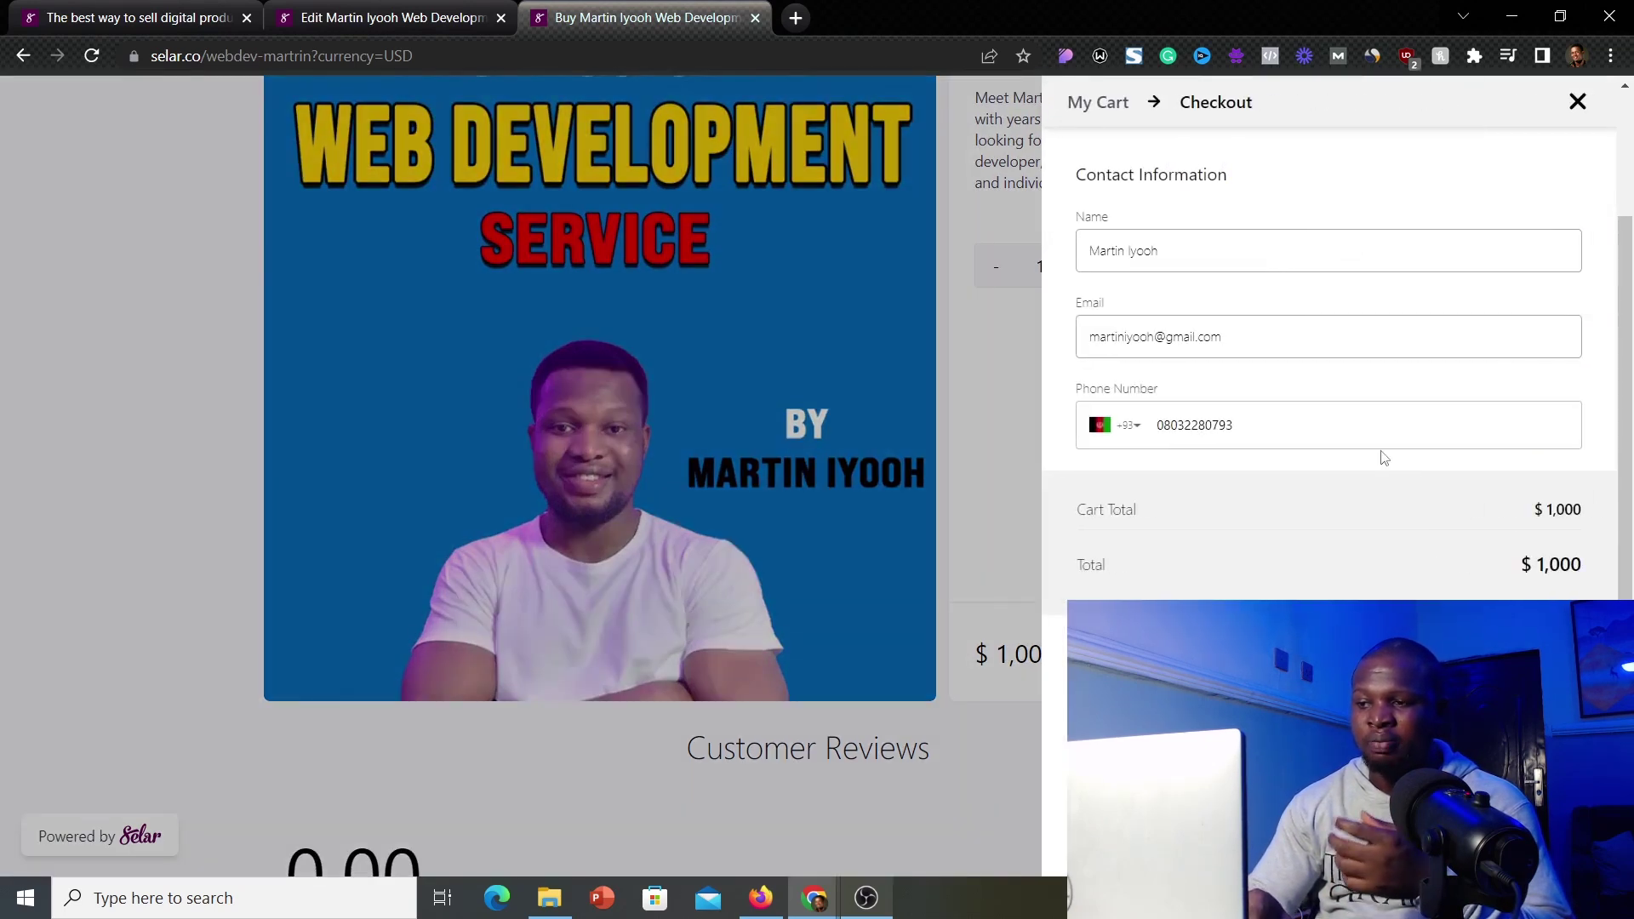
left_click(1576, 102)
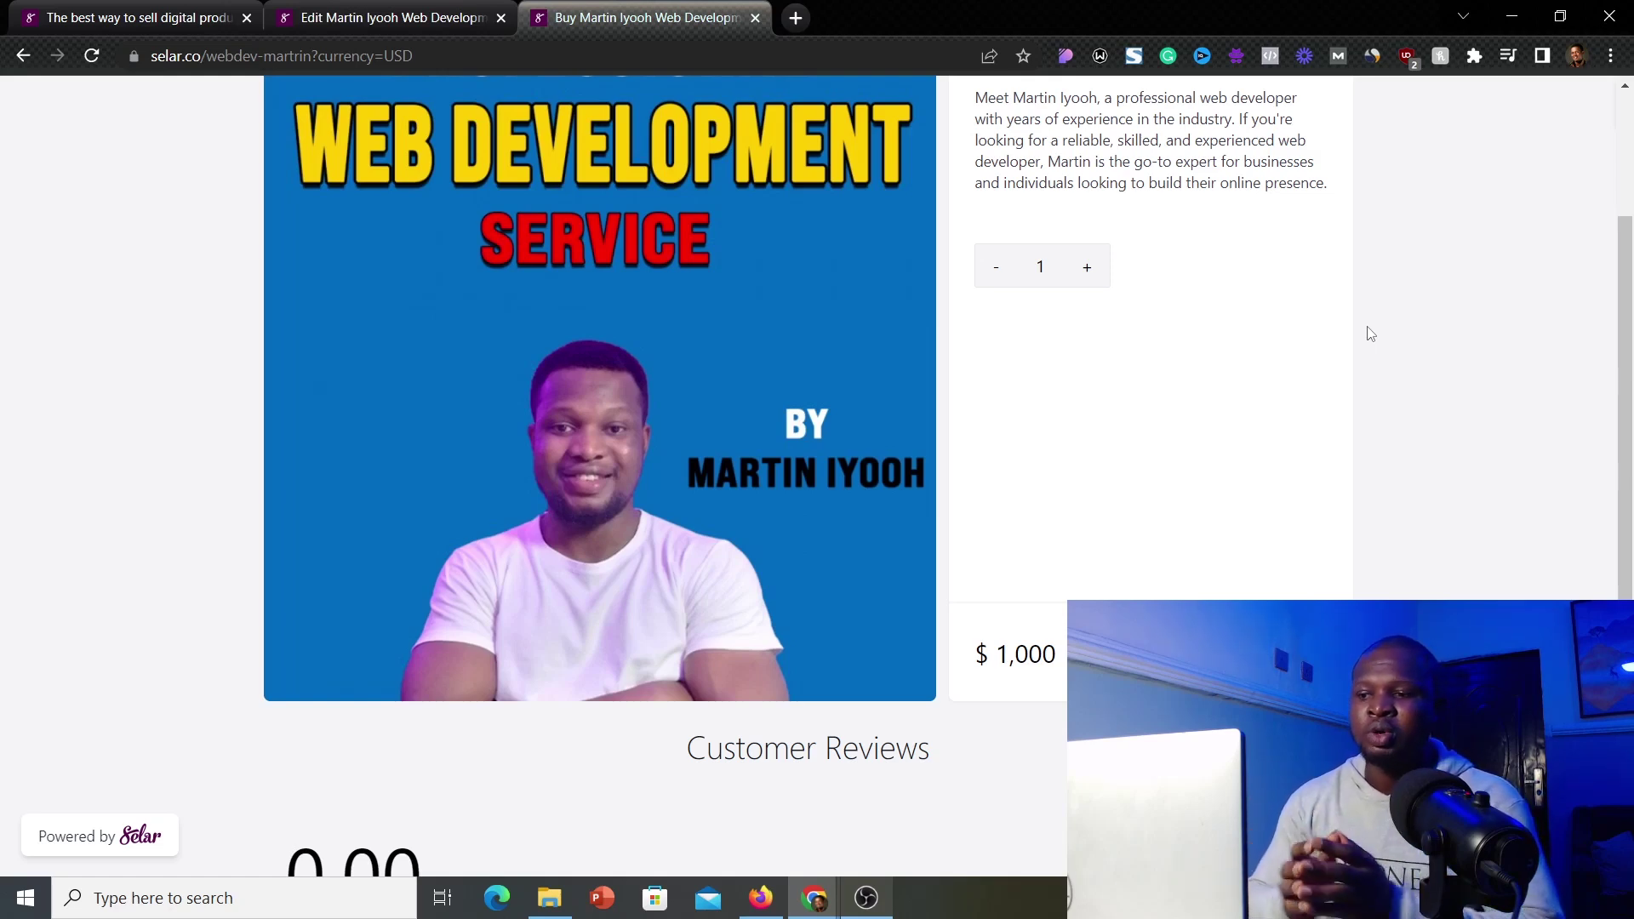
scroll(596, 567, "down", 2)
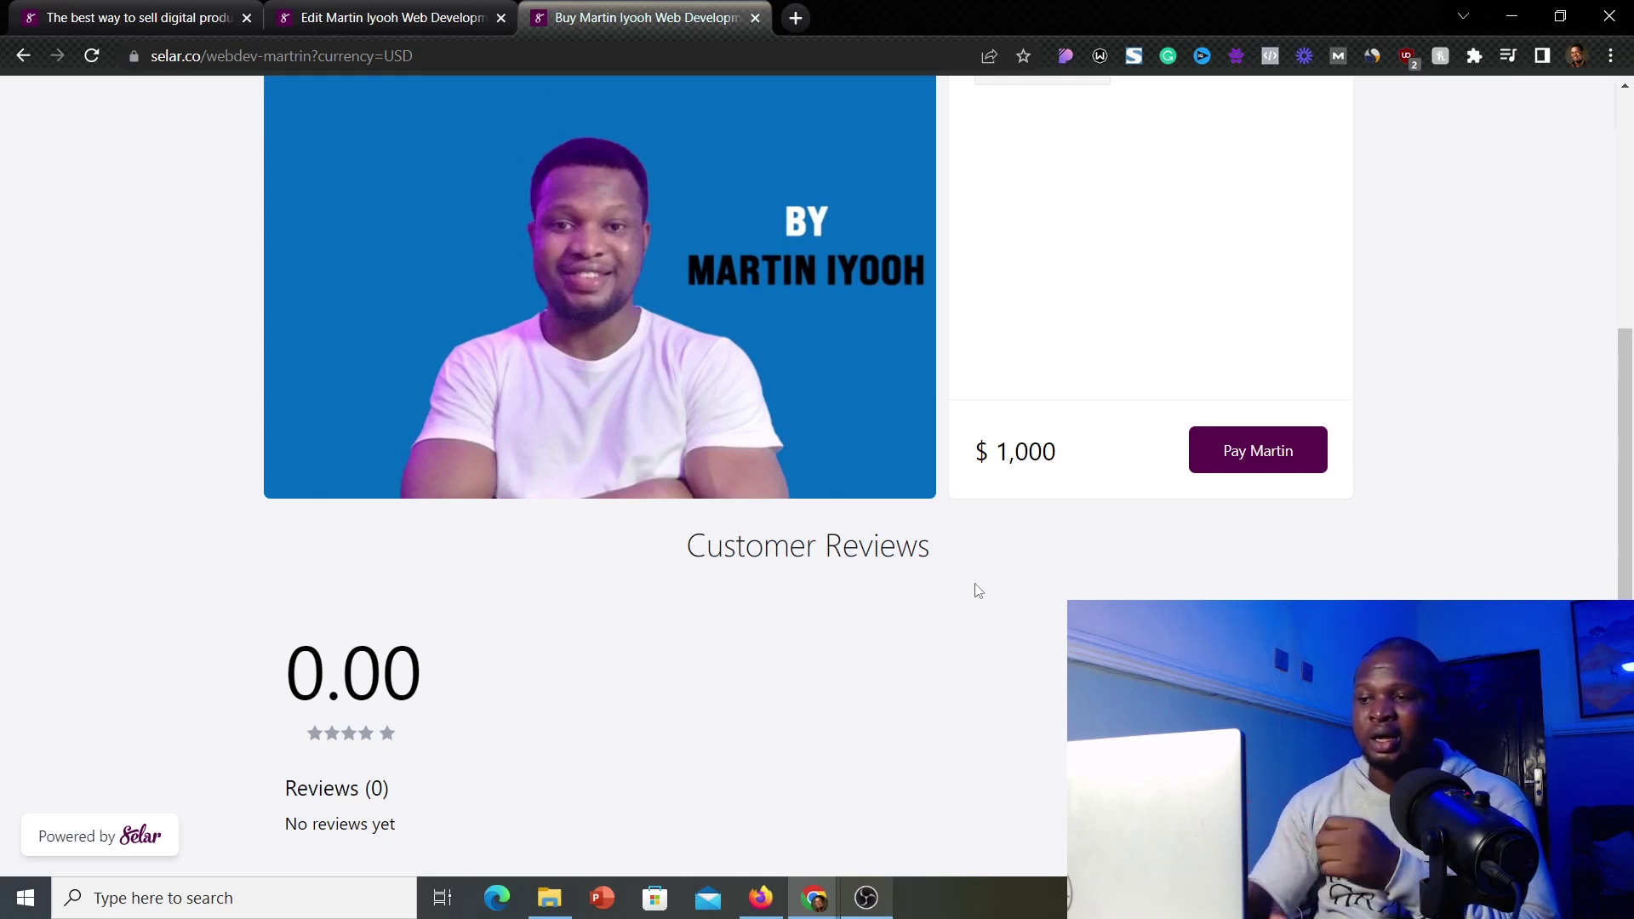
left_click(1252, 465)
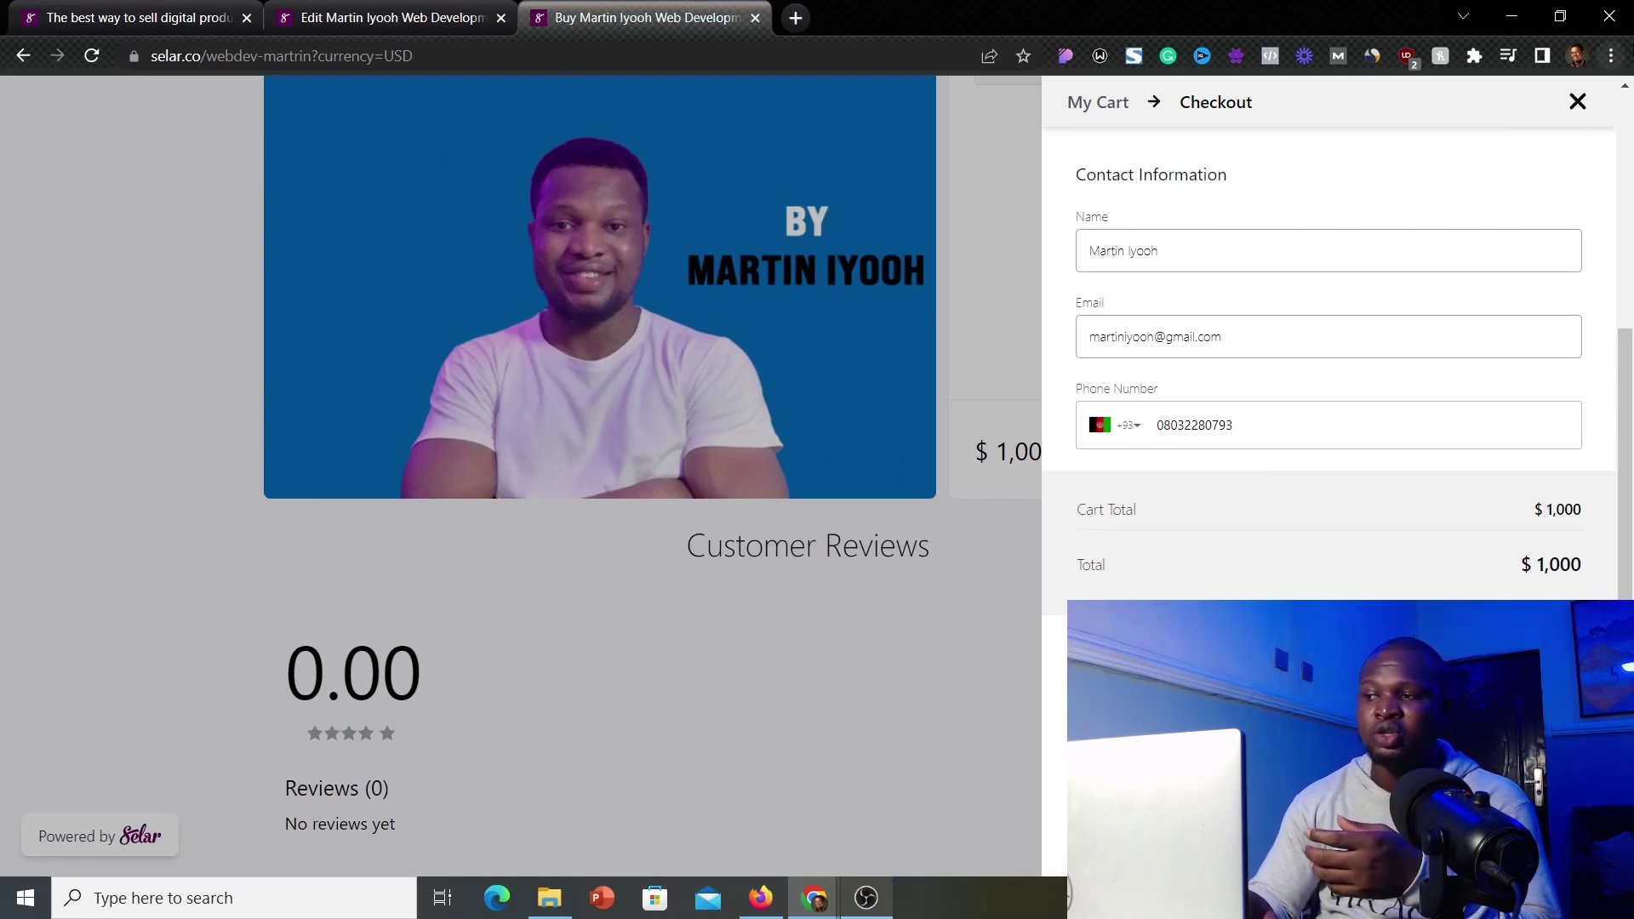
left_click(1577, 101)
scroll(1489, 213, "up", 5)
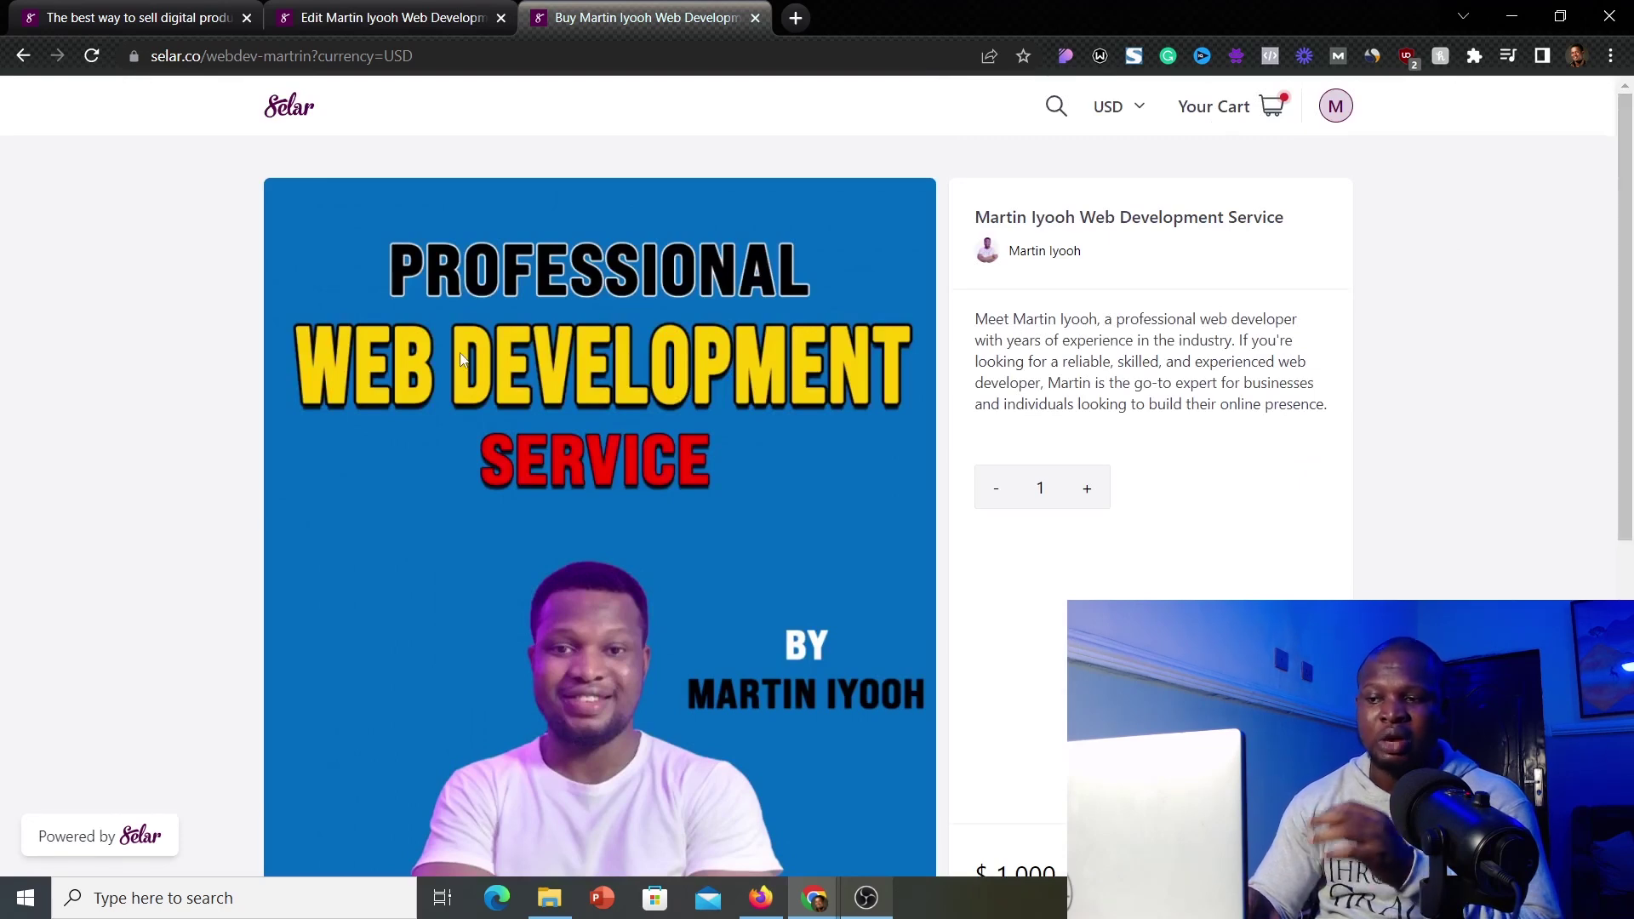
Step: Return to the seller dashboard and open the Wallet page to view the withdrawable balance and transaction history
left_click(417, 17)
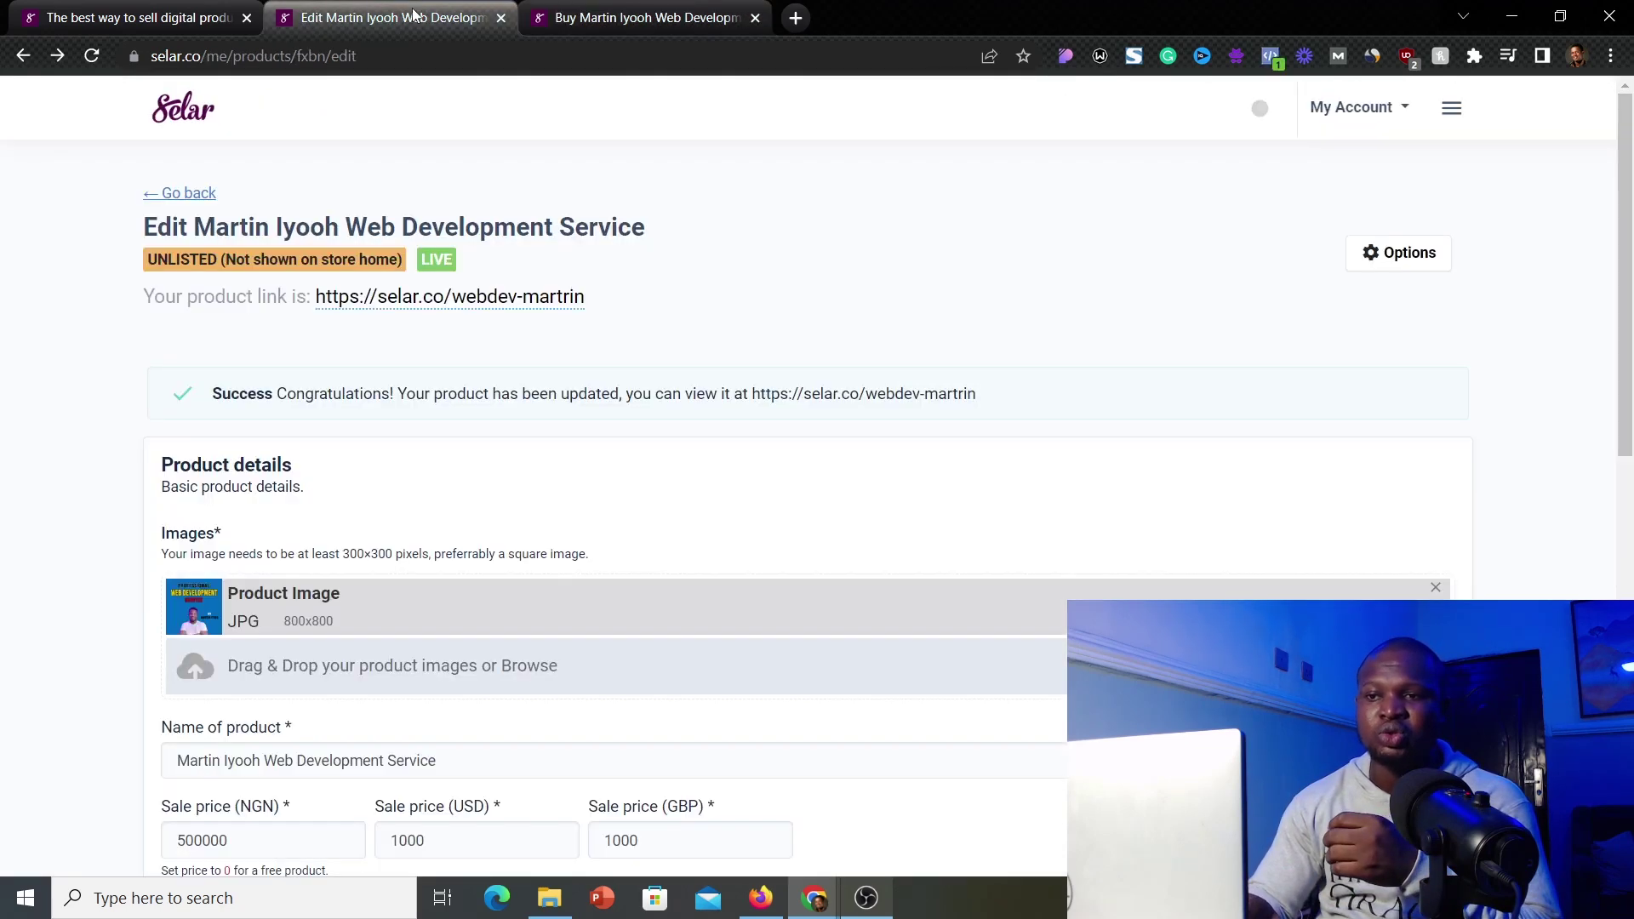
left_click(1453, 109)
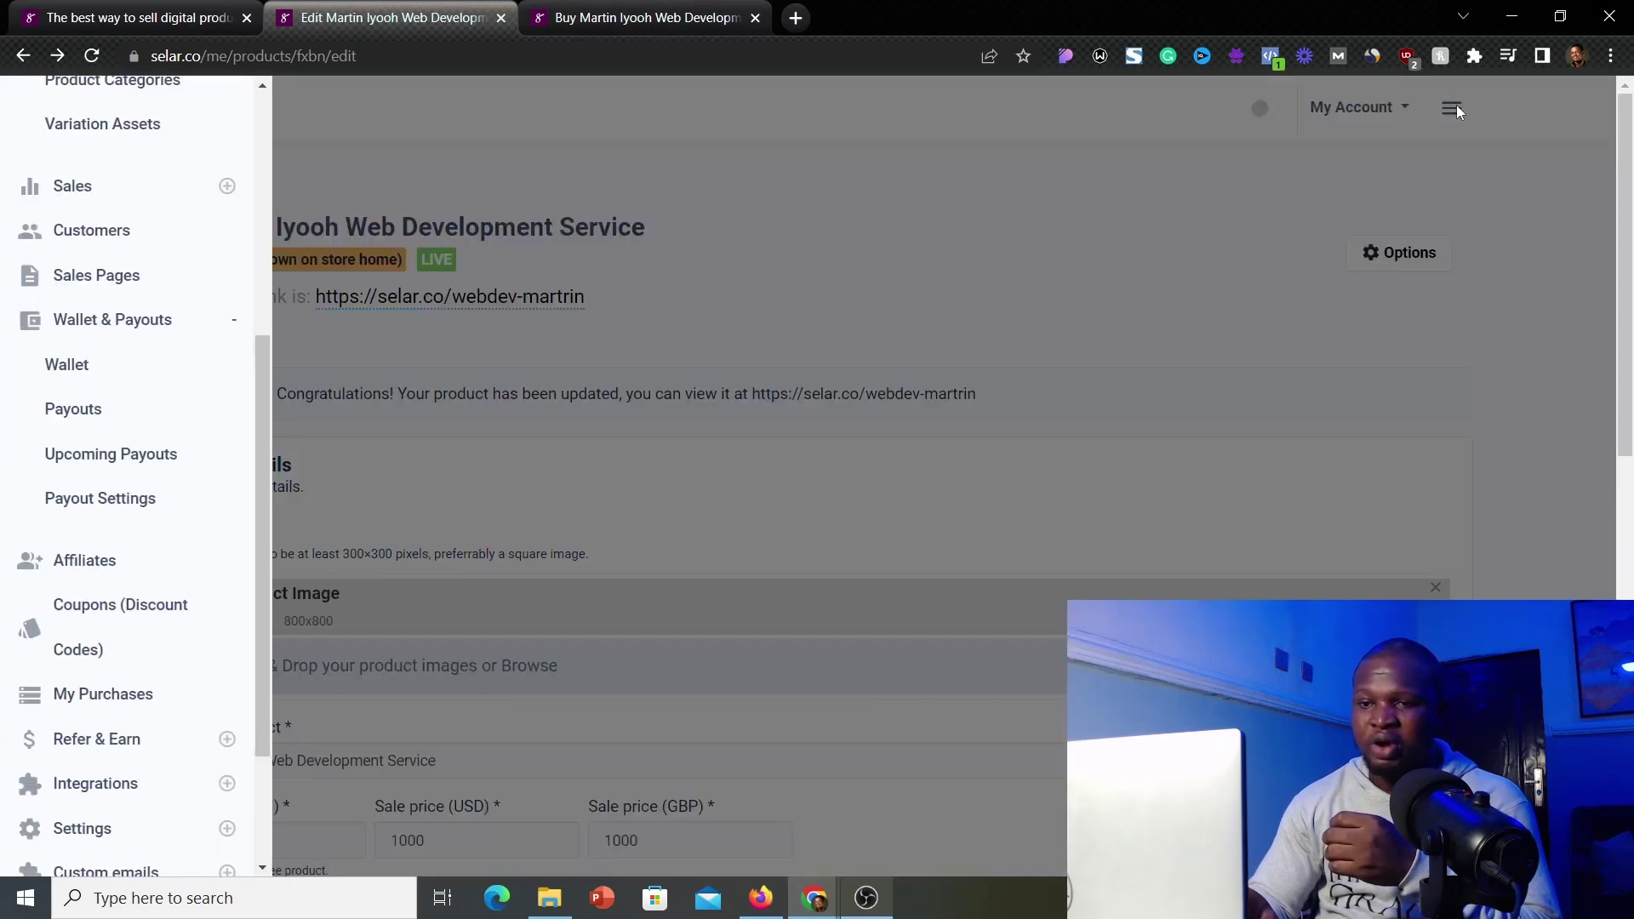
left_click(78, 368)
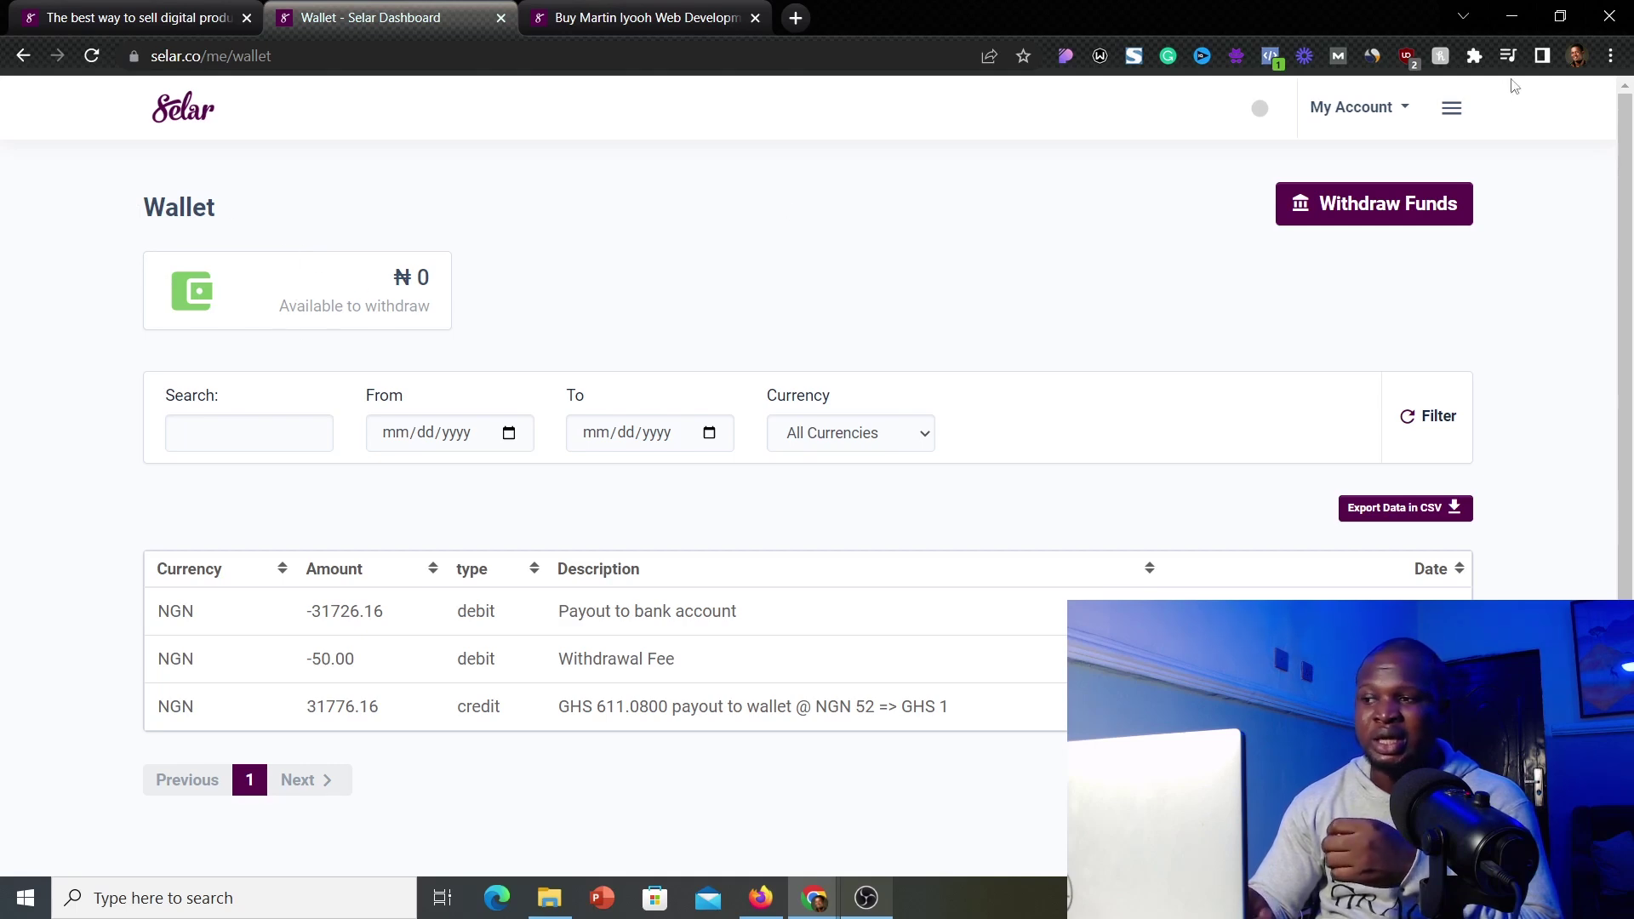
Step: Open the payout settings and preview the Manual payout schedule, restoring the schedule to Automatic
left_click(1451, 108)
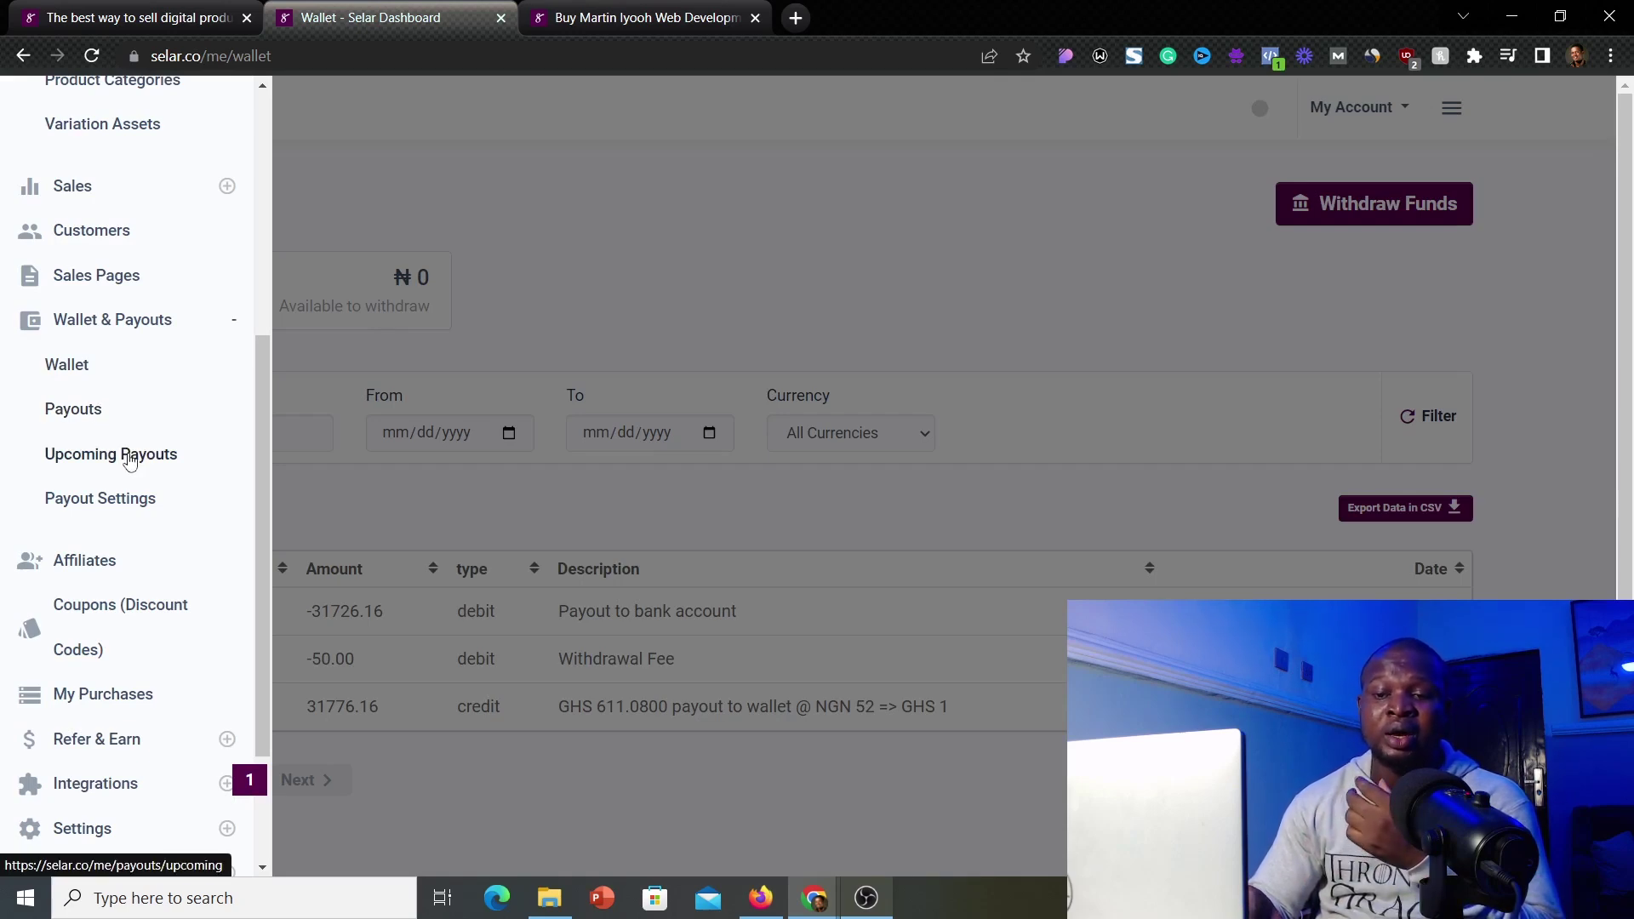
left_click(125, 503)
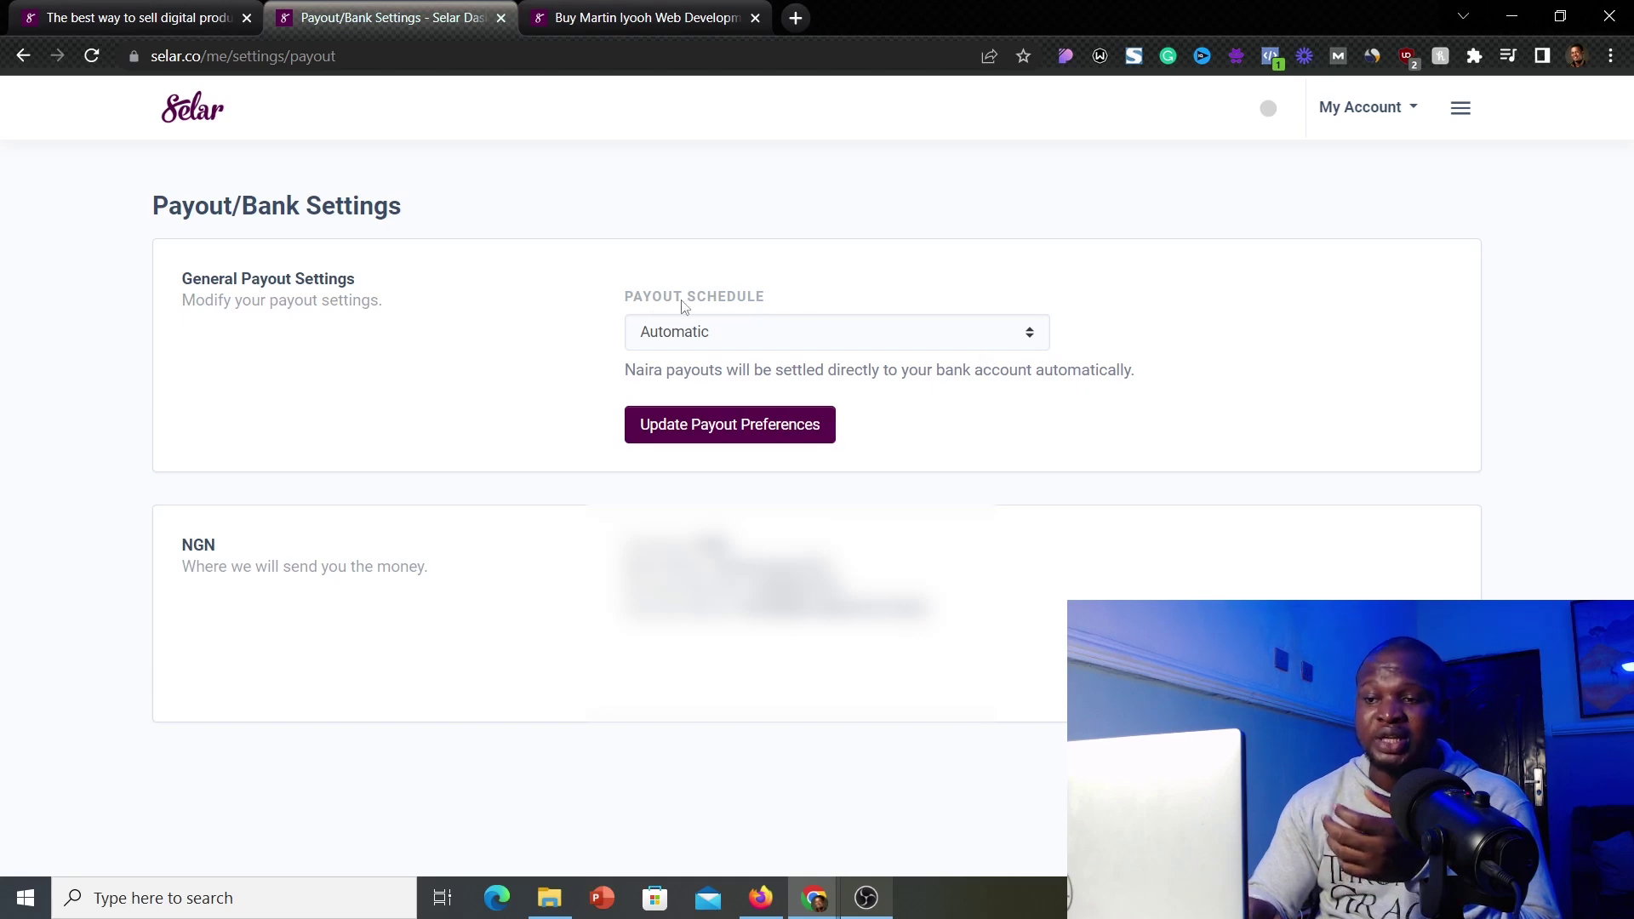
left_click(702, 340)
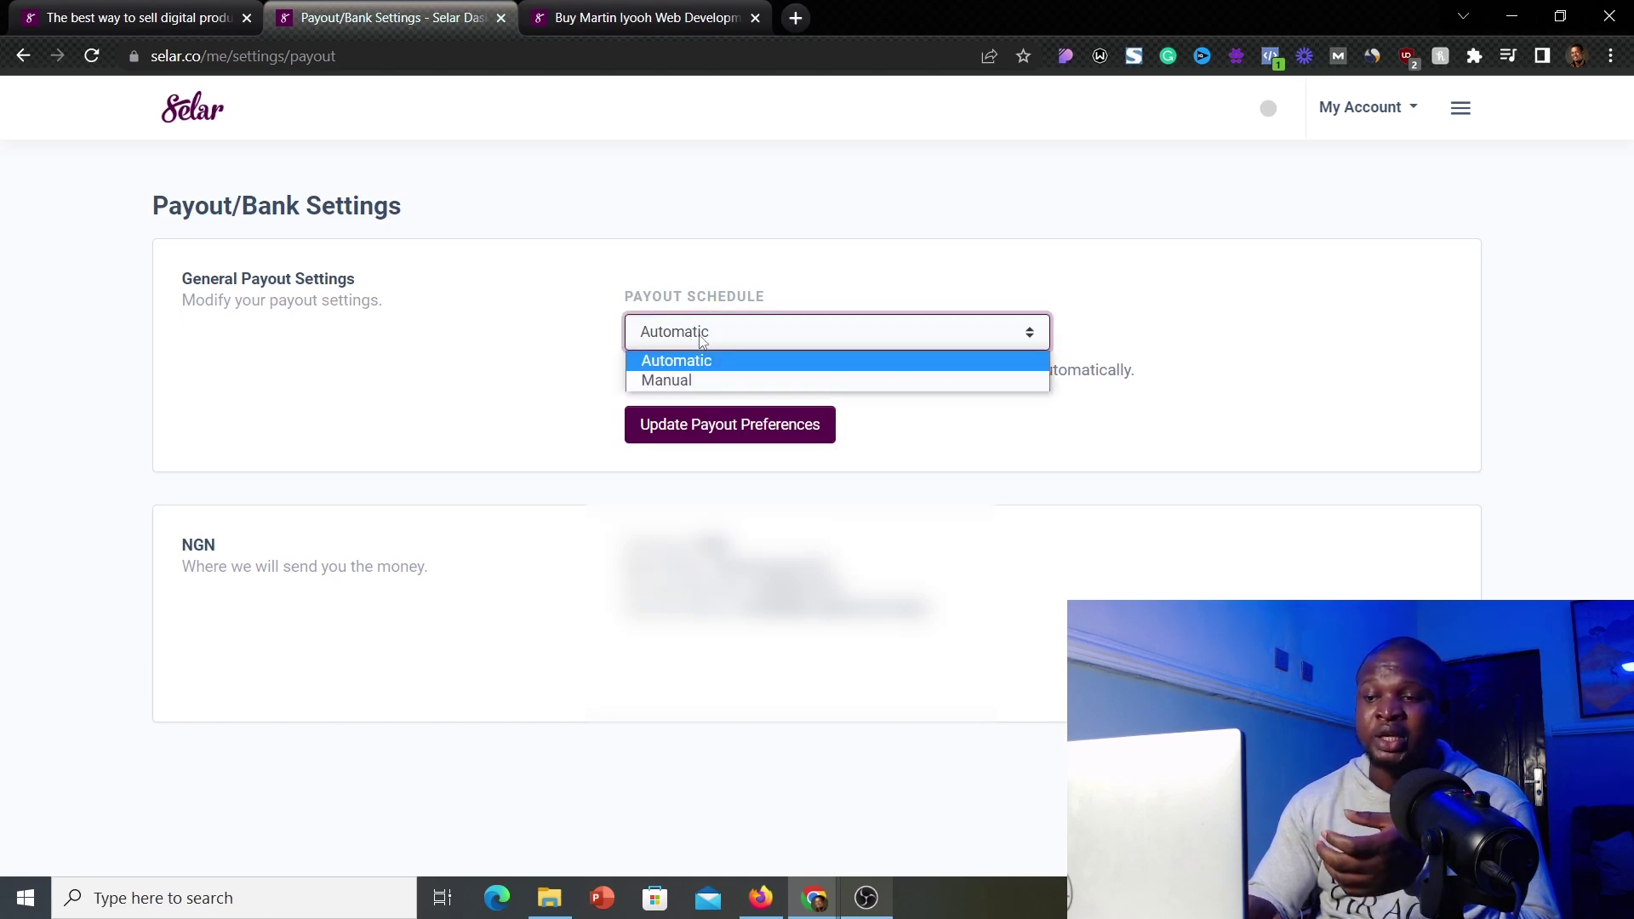
left_click(698, 386)
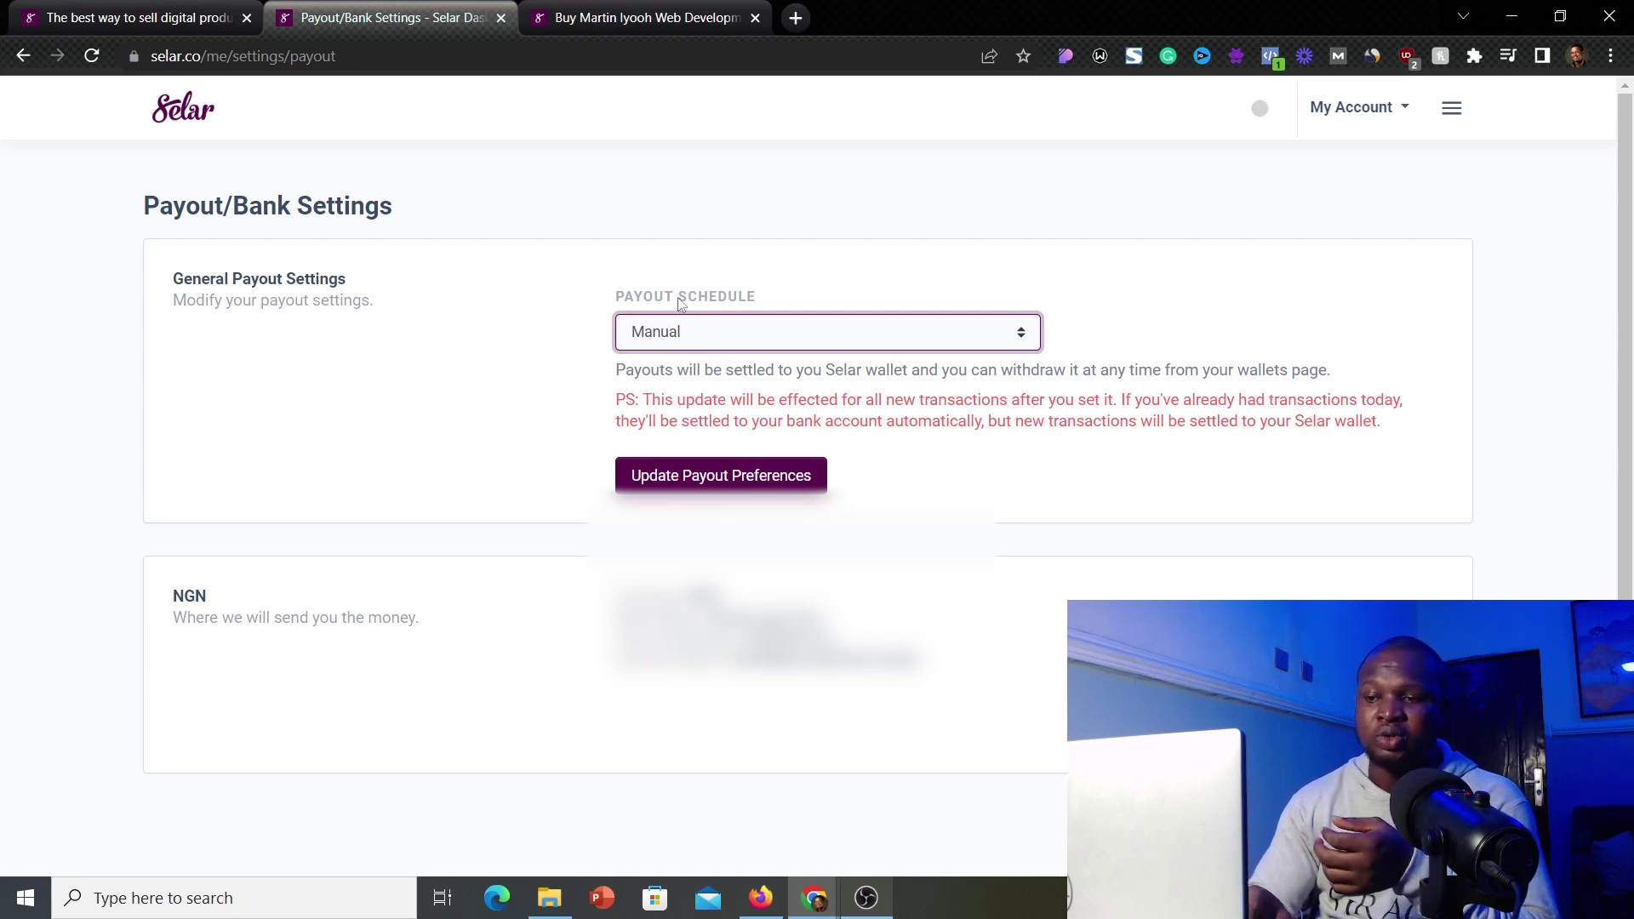
left_click(689, 332)
left_click(690, 362)
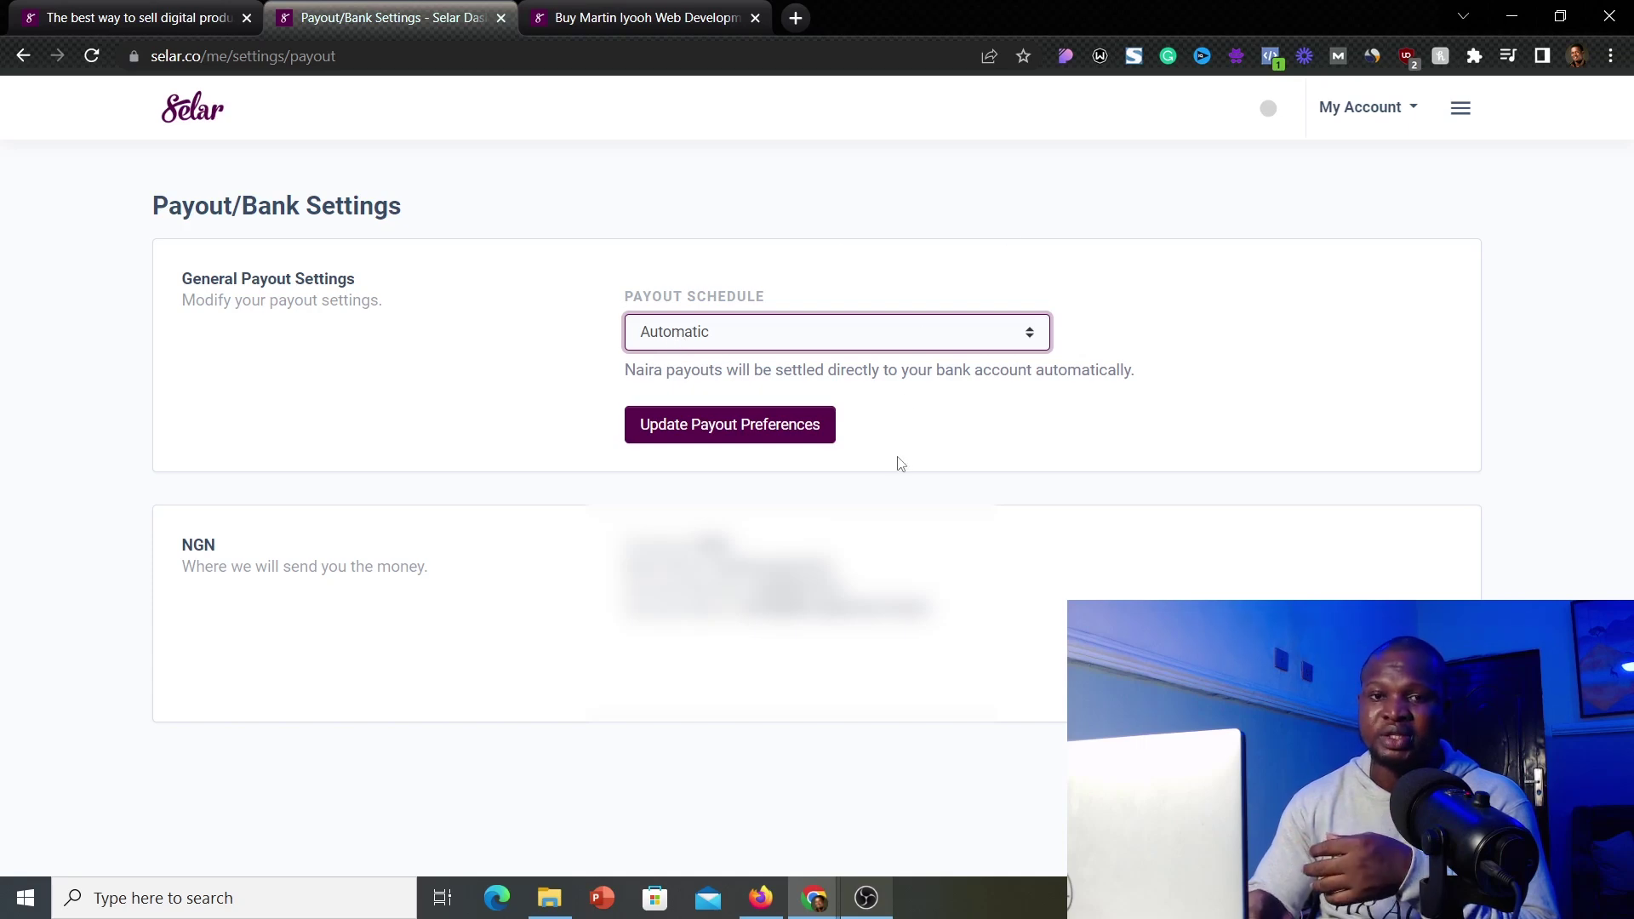
left_click(1313, 347)
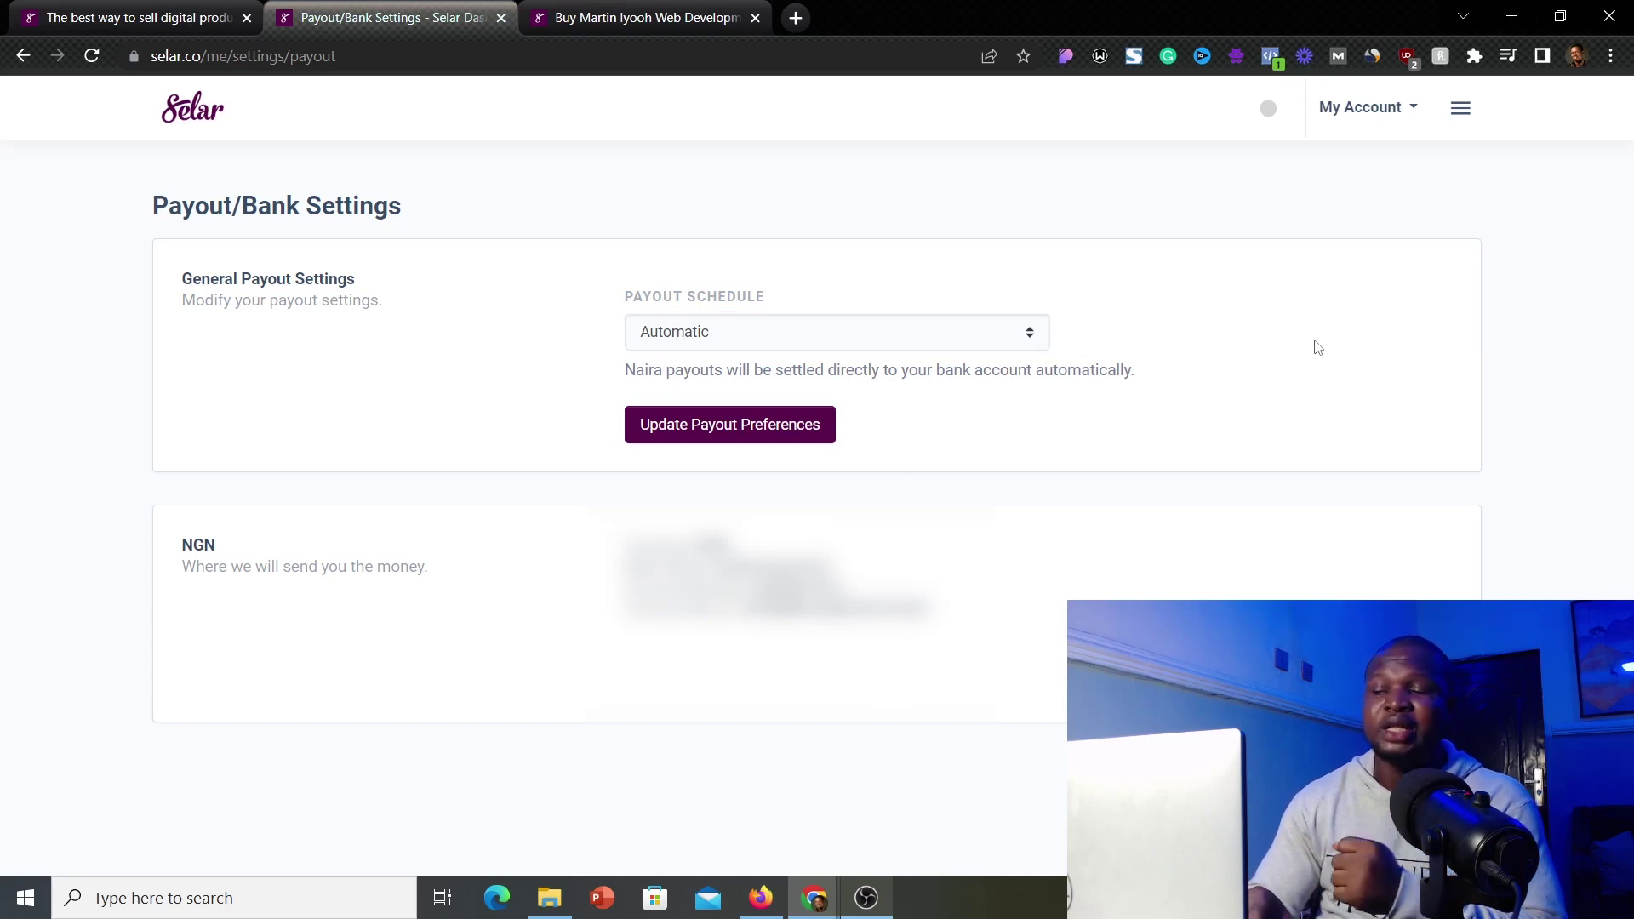
Step: Open the web development service for editing from the list of all products
left_click(1458, 110)
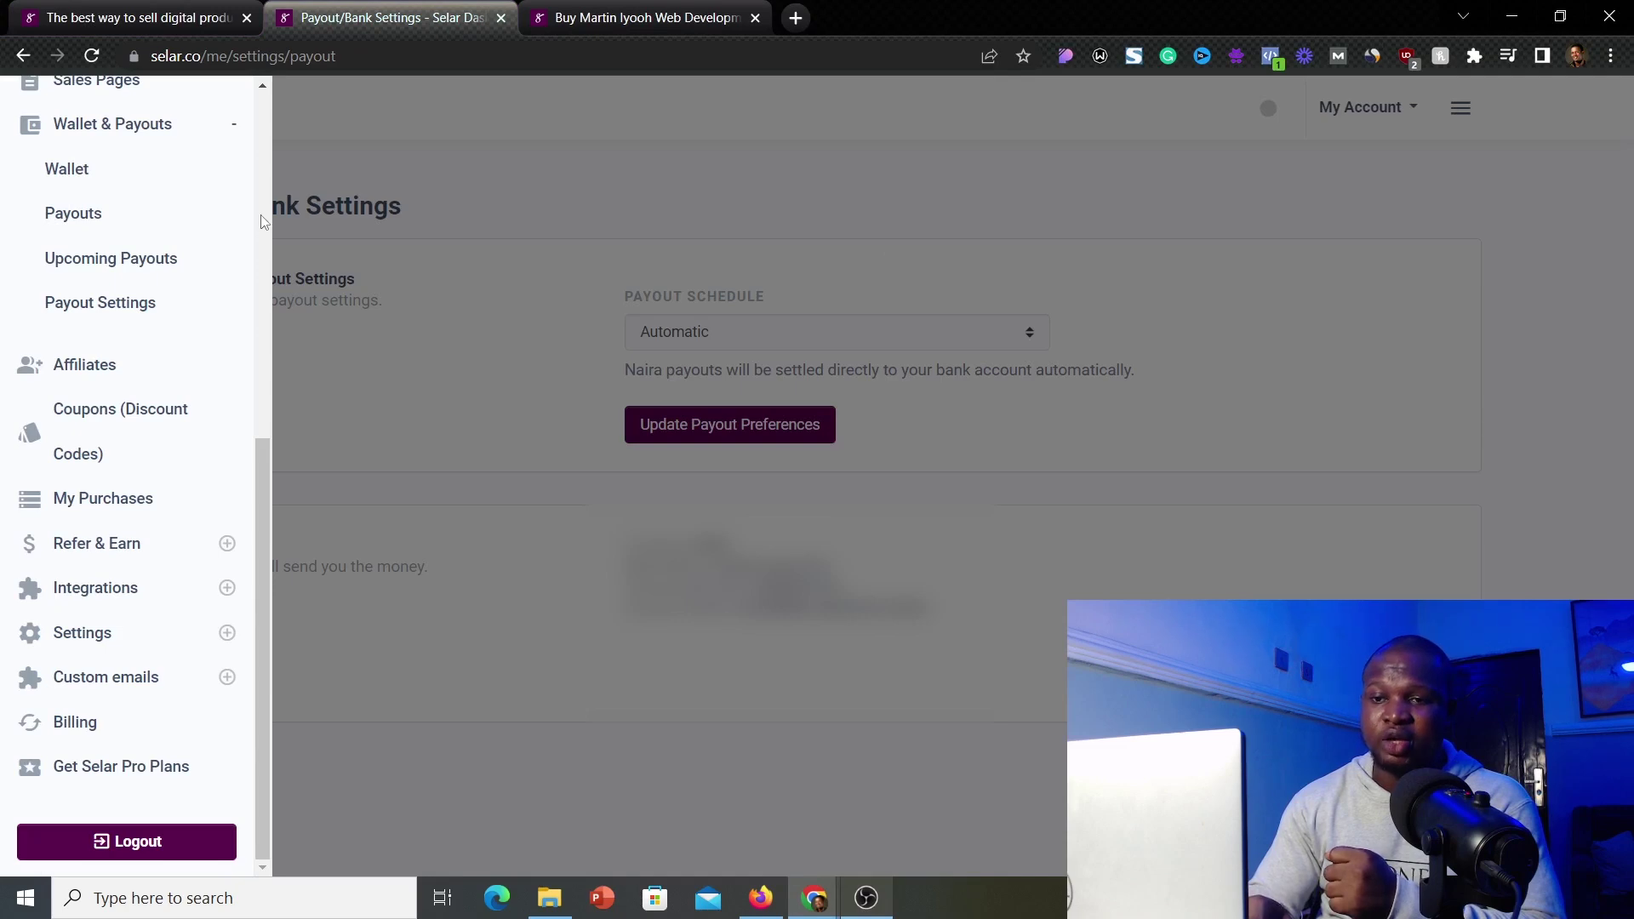
scroll(262, 221, "up", 8)
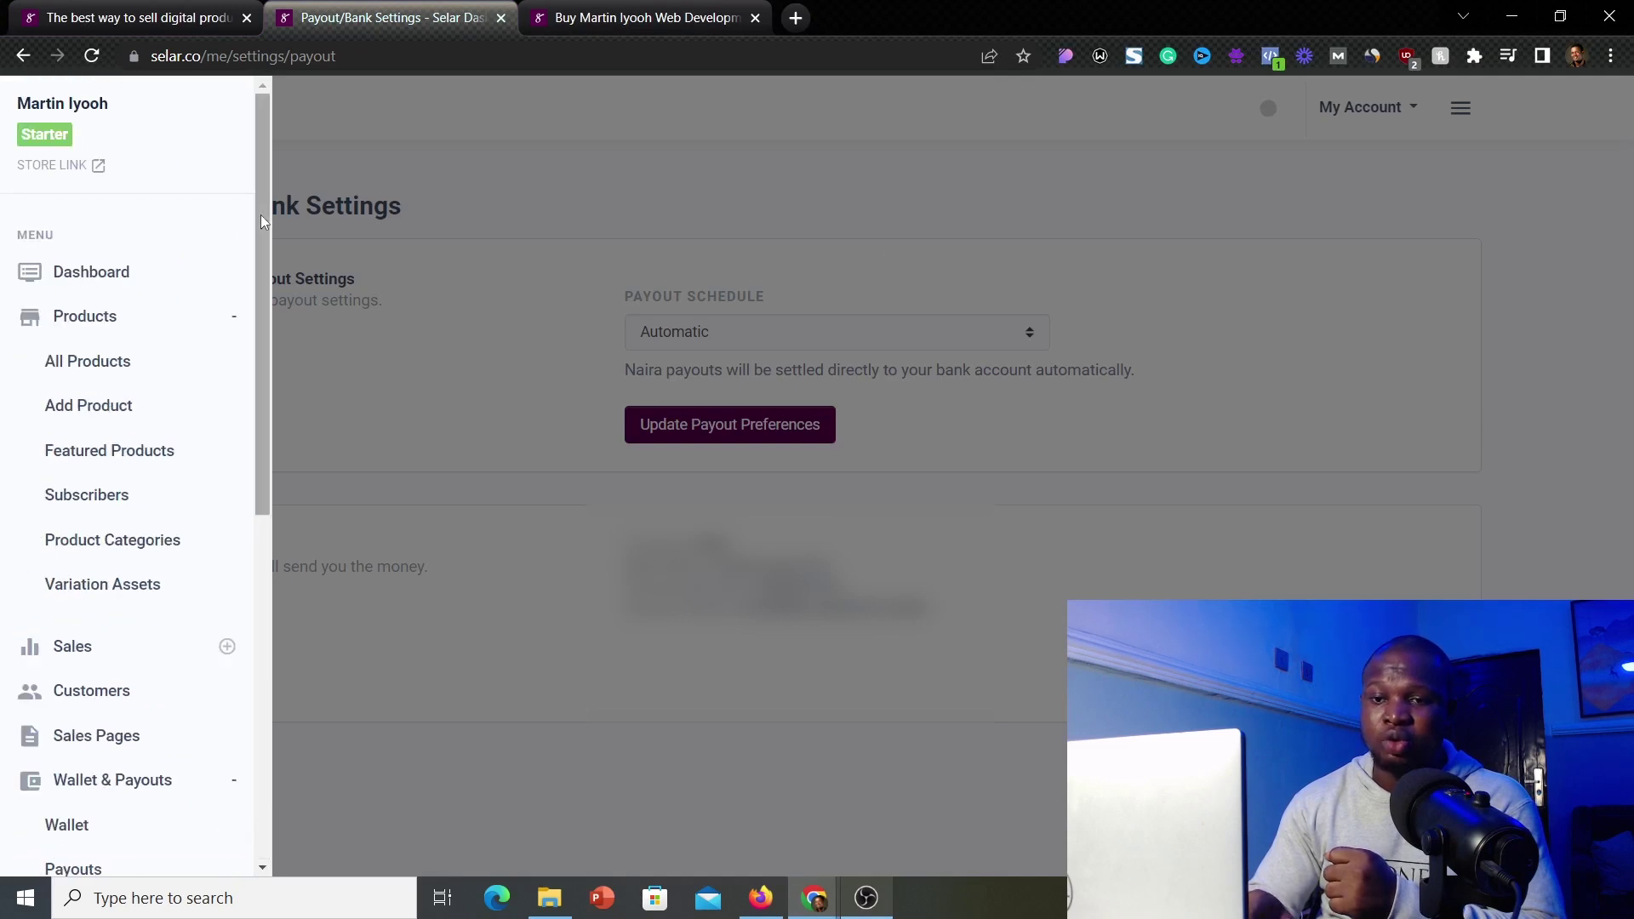
left_click(92, 365)
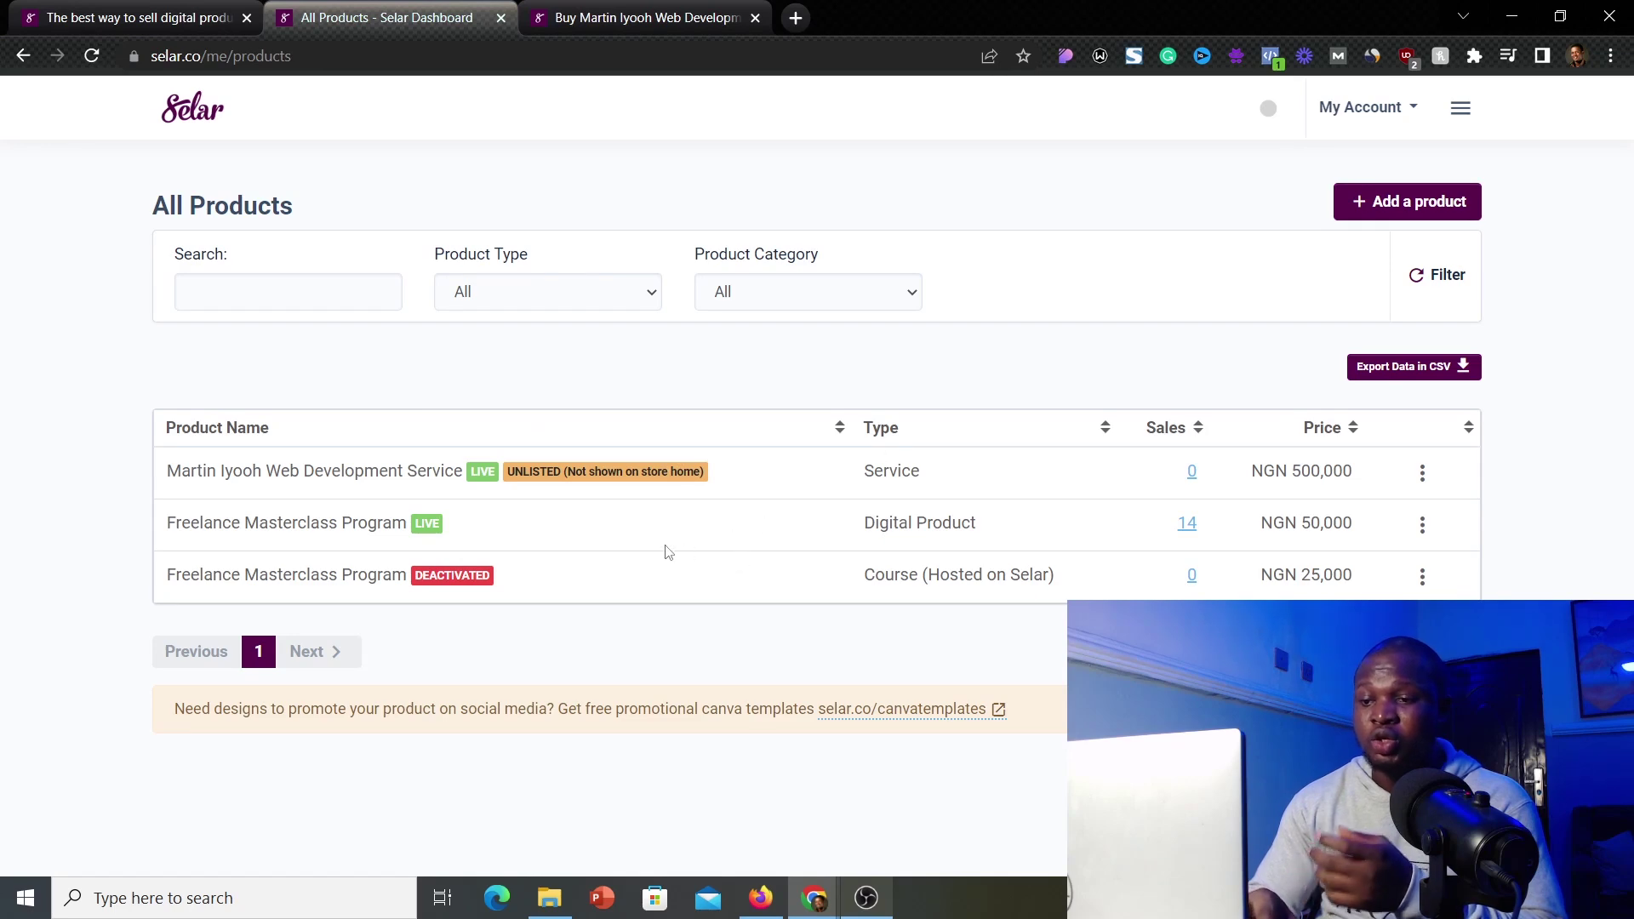
left_click(1422, 475)
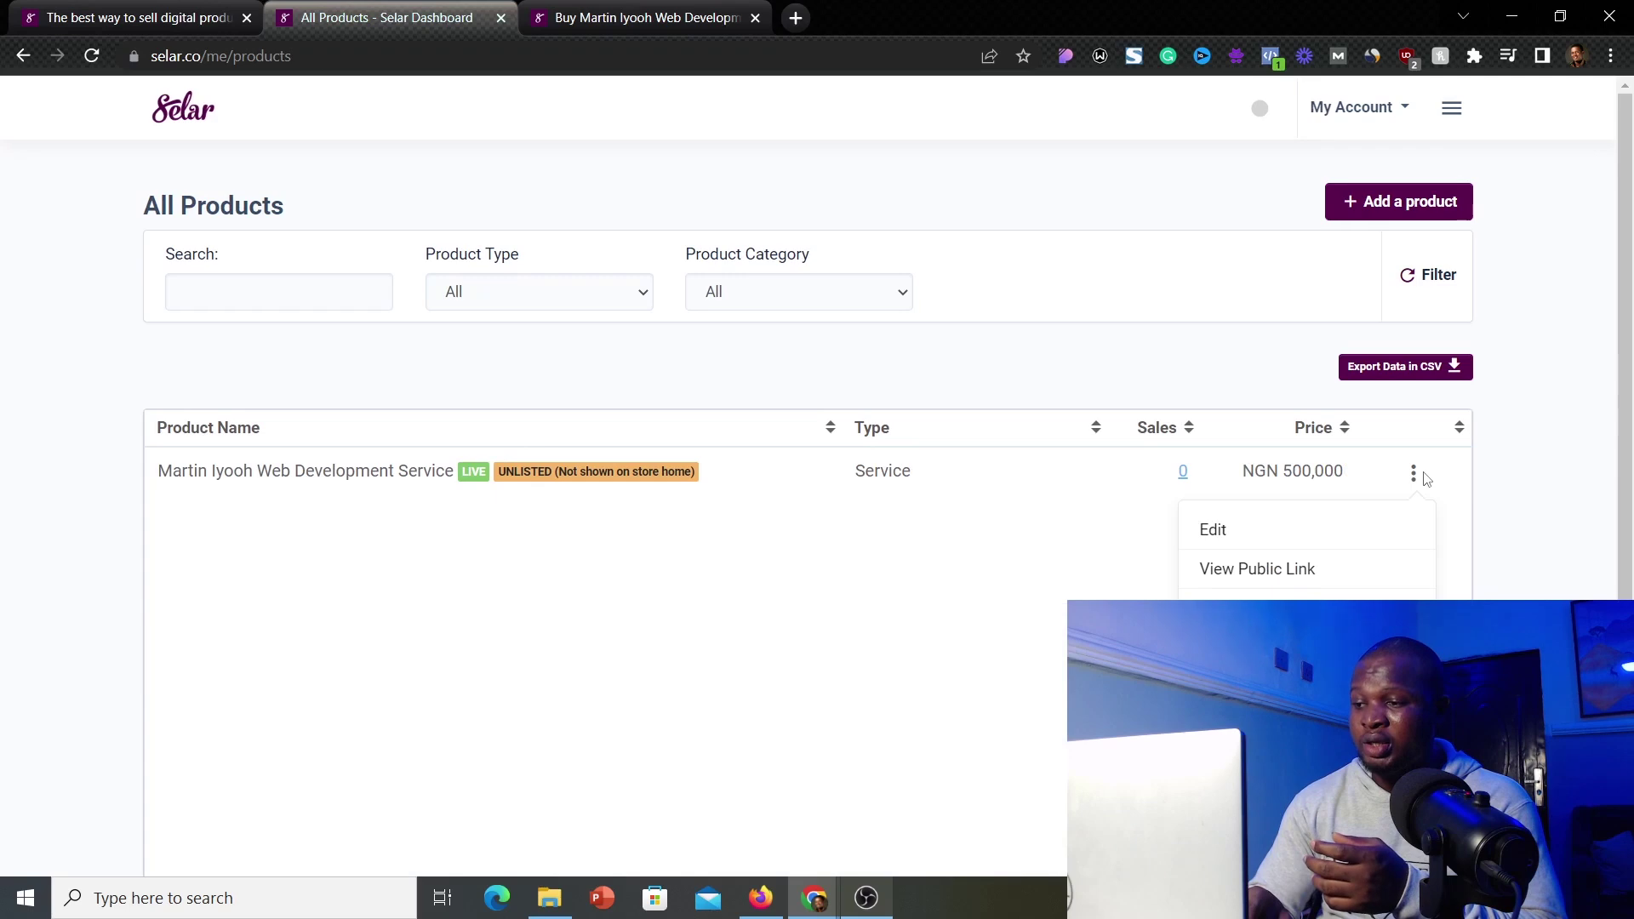
left_click(1212, 530)
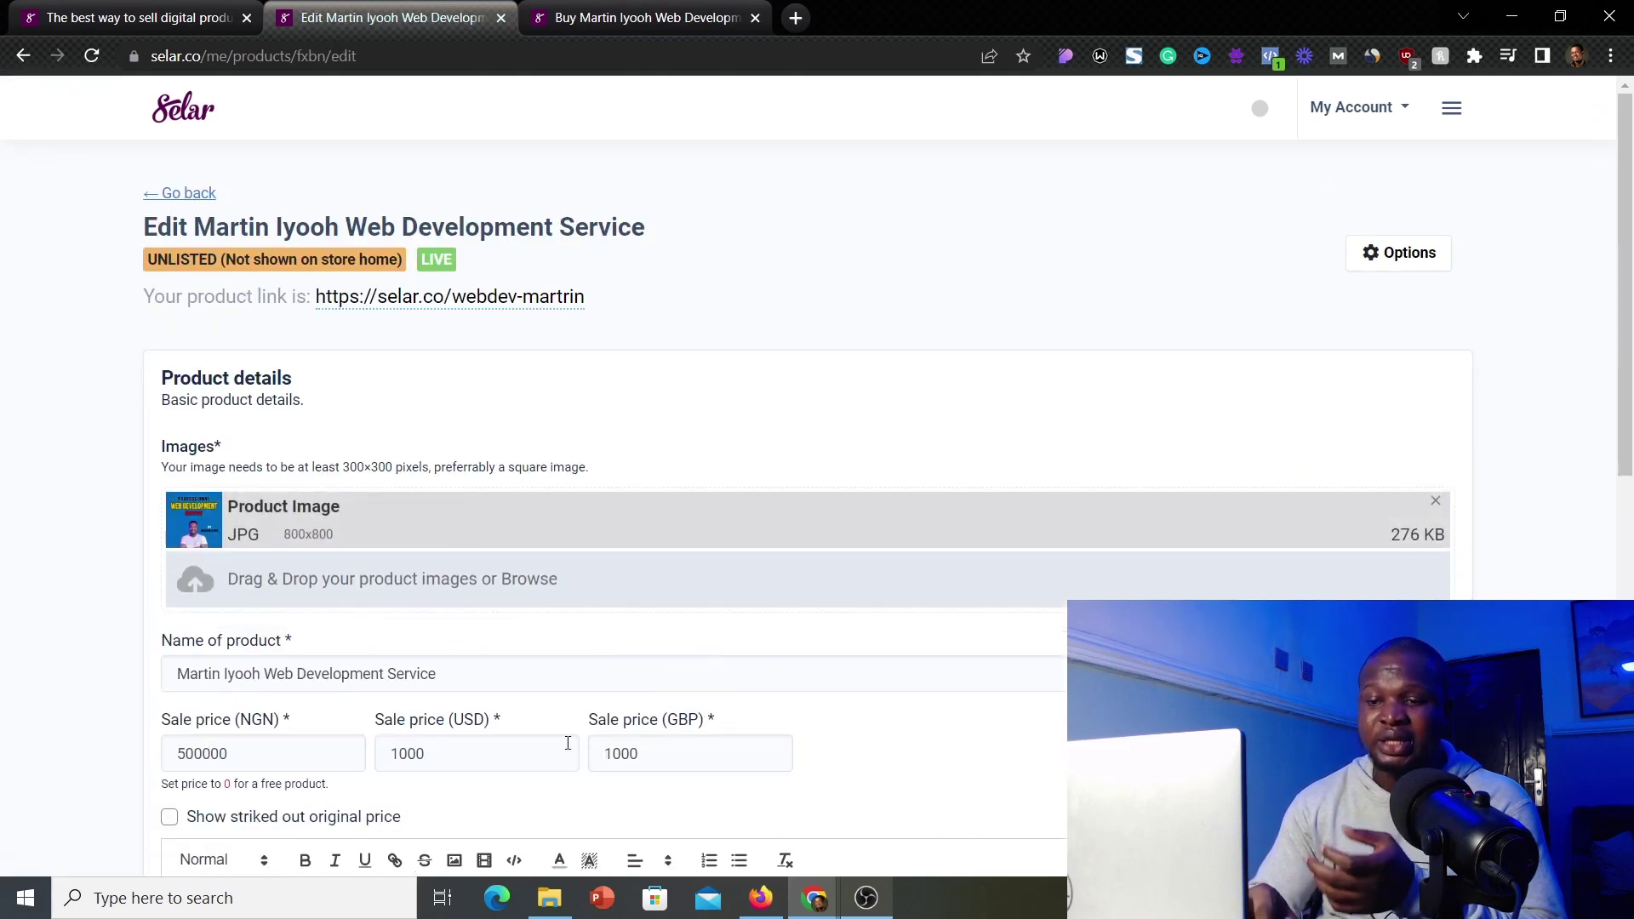
Step: Review the product's edit form, including its category and extra options, and its public page down to the customer reviews section
scroll(982, 706, "down", 8)
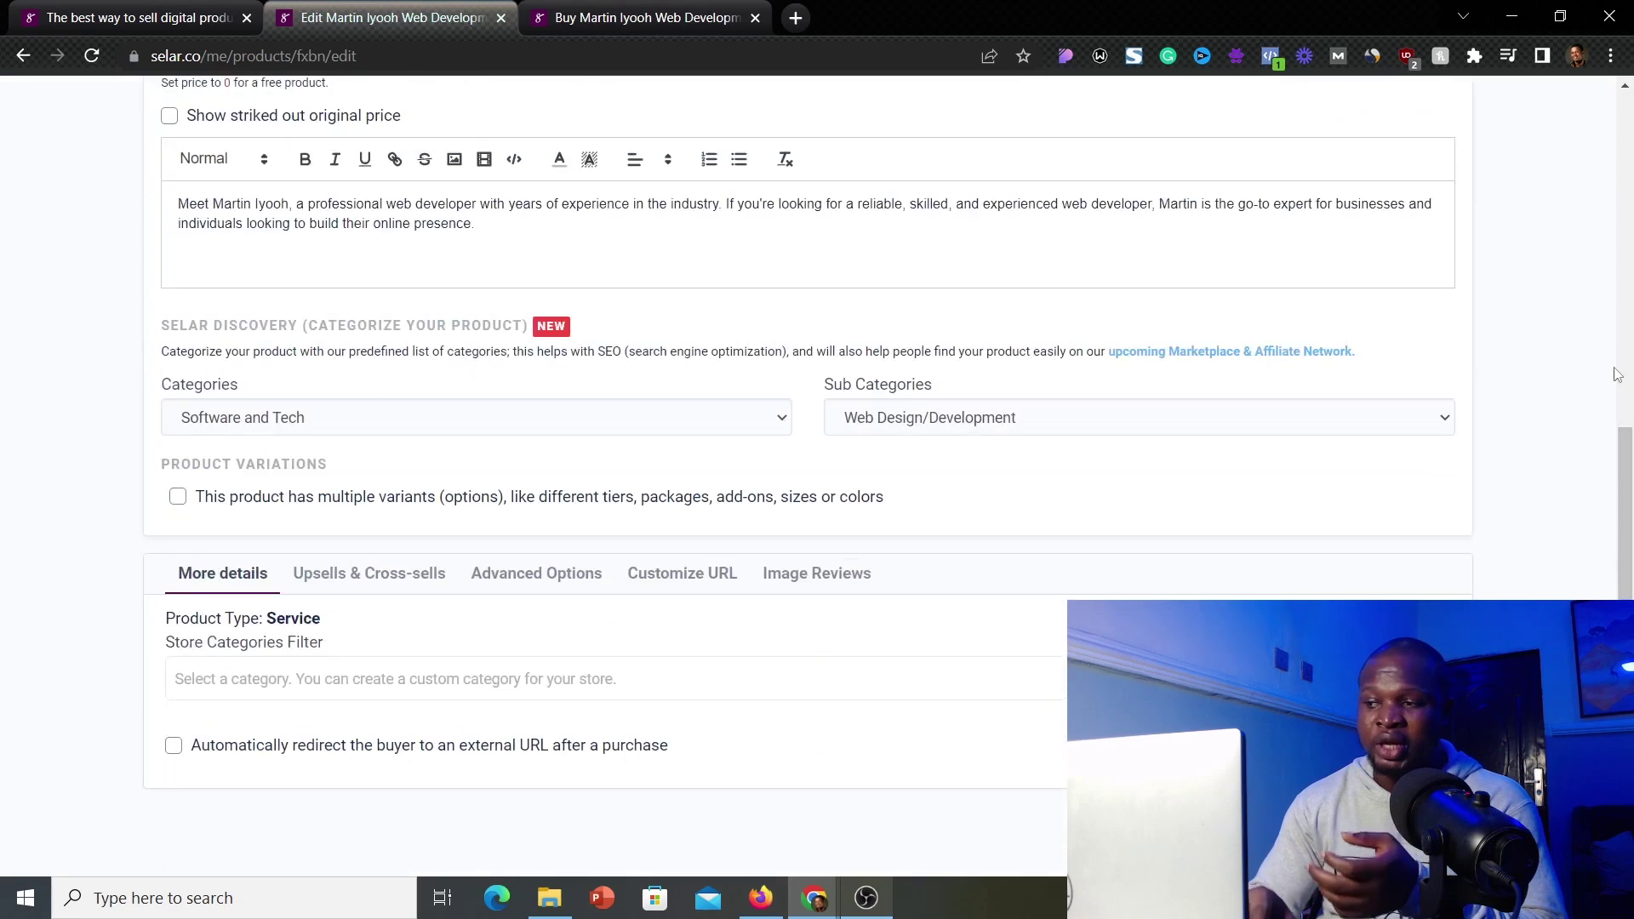
left_click(1627, 317)
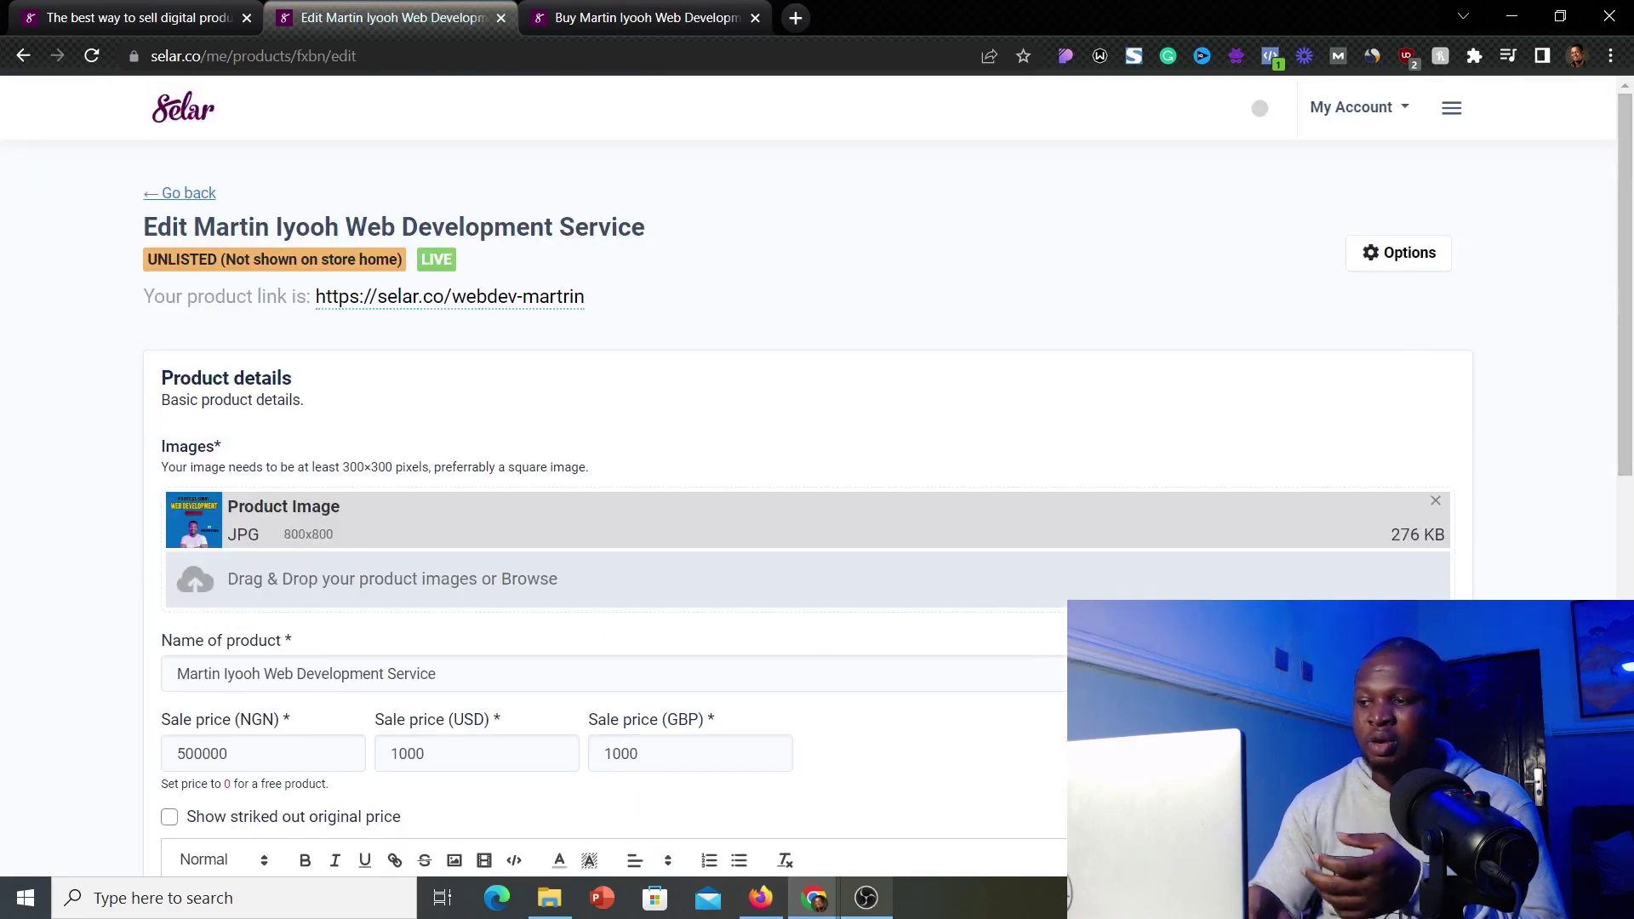
scroll(808, 476, "down", 8)
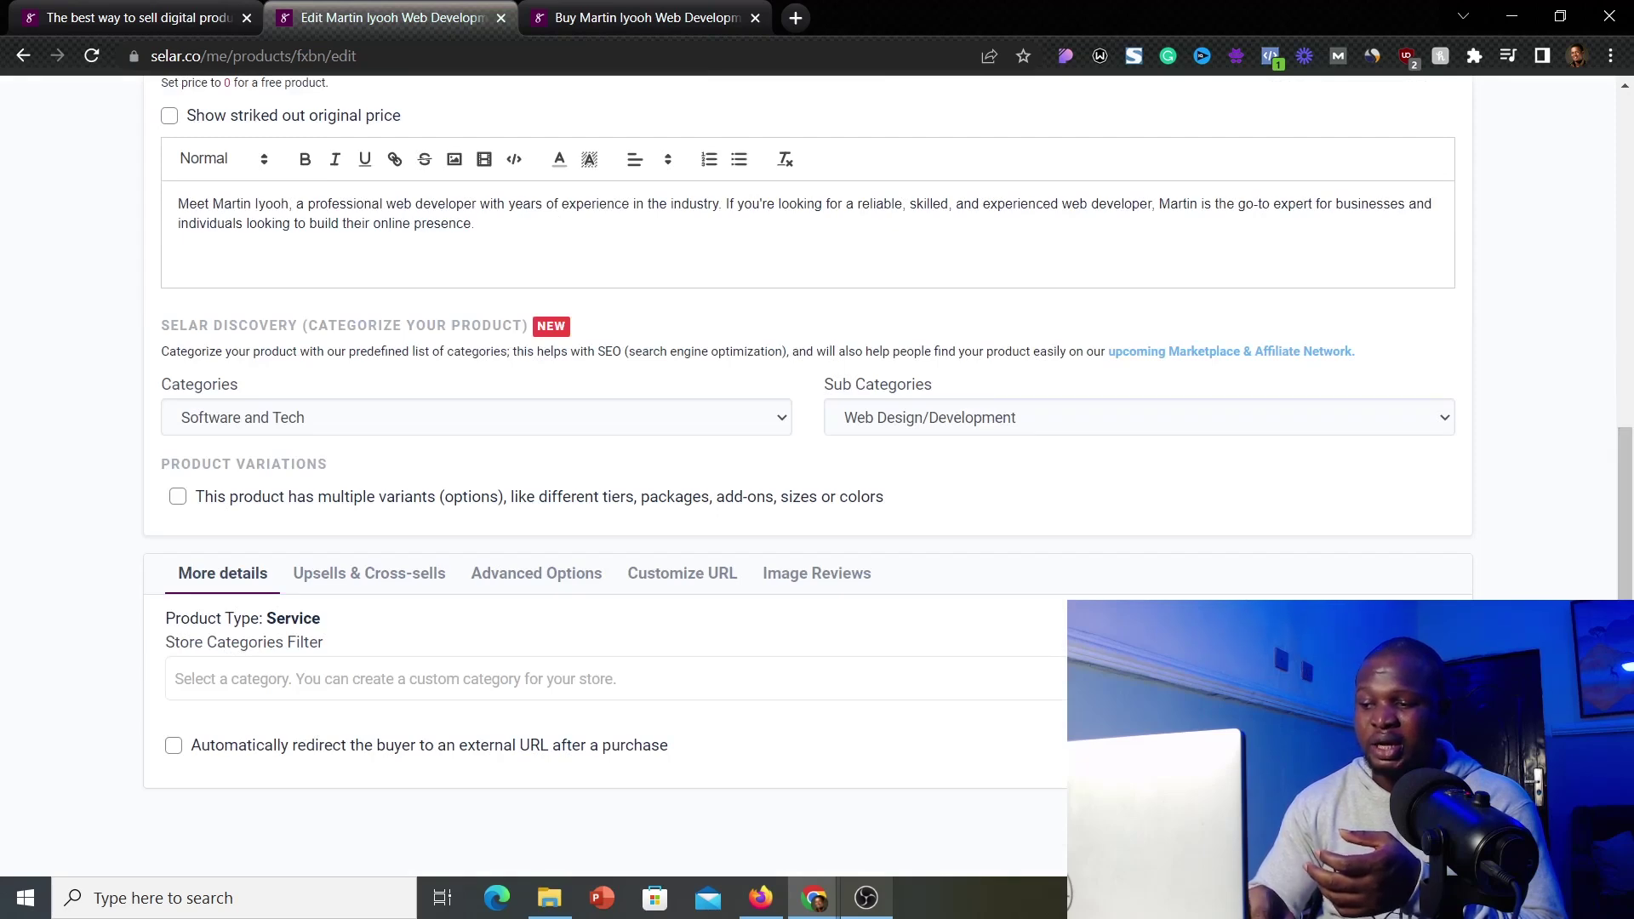
left_click_drag(1614, 447, 1614, 95)
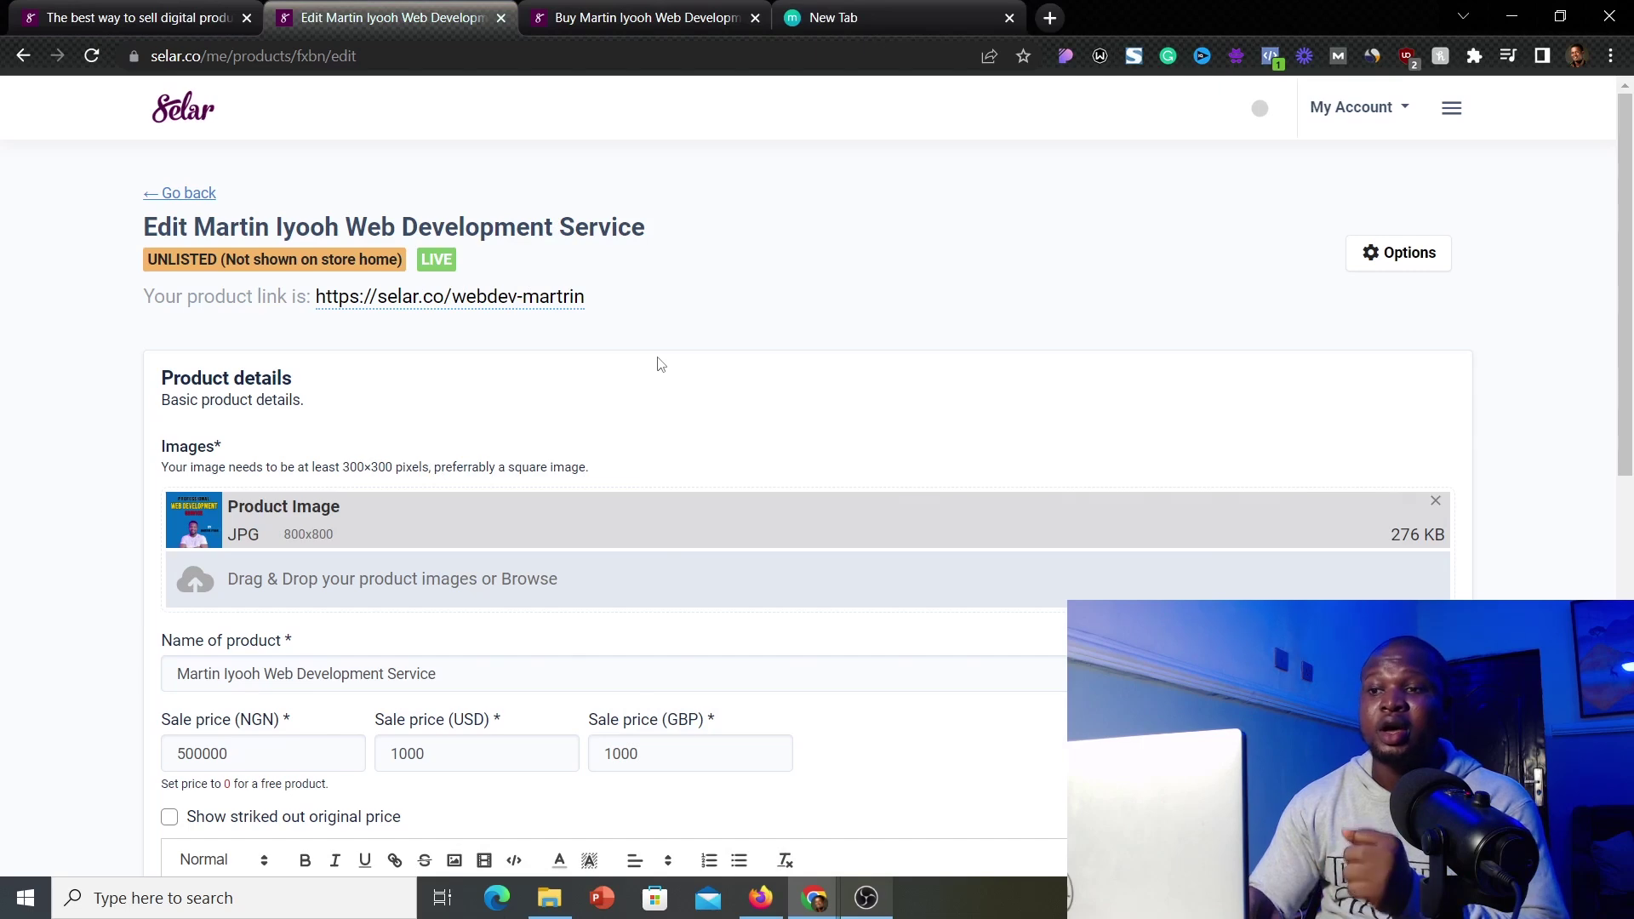
left_click(658, 12)
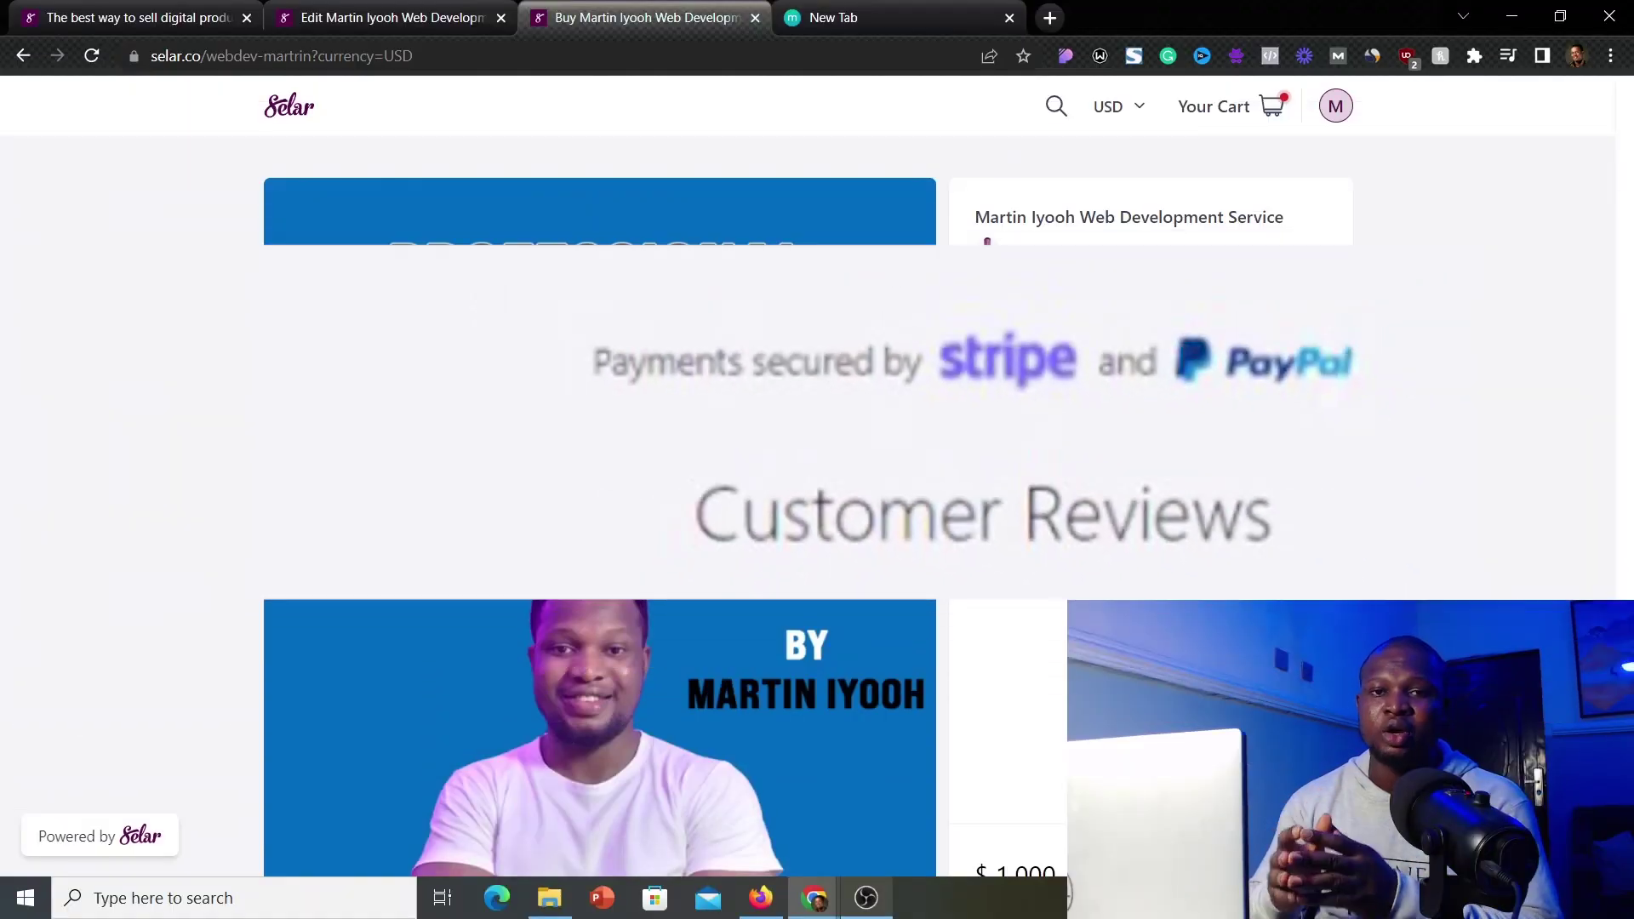
scroll(600, 510, "down", 5)
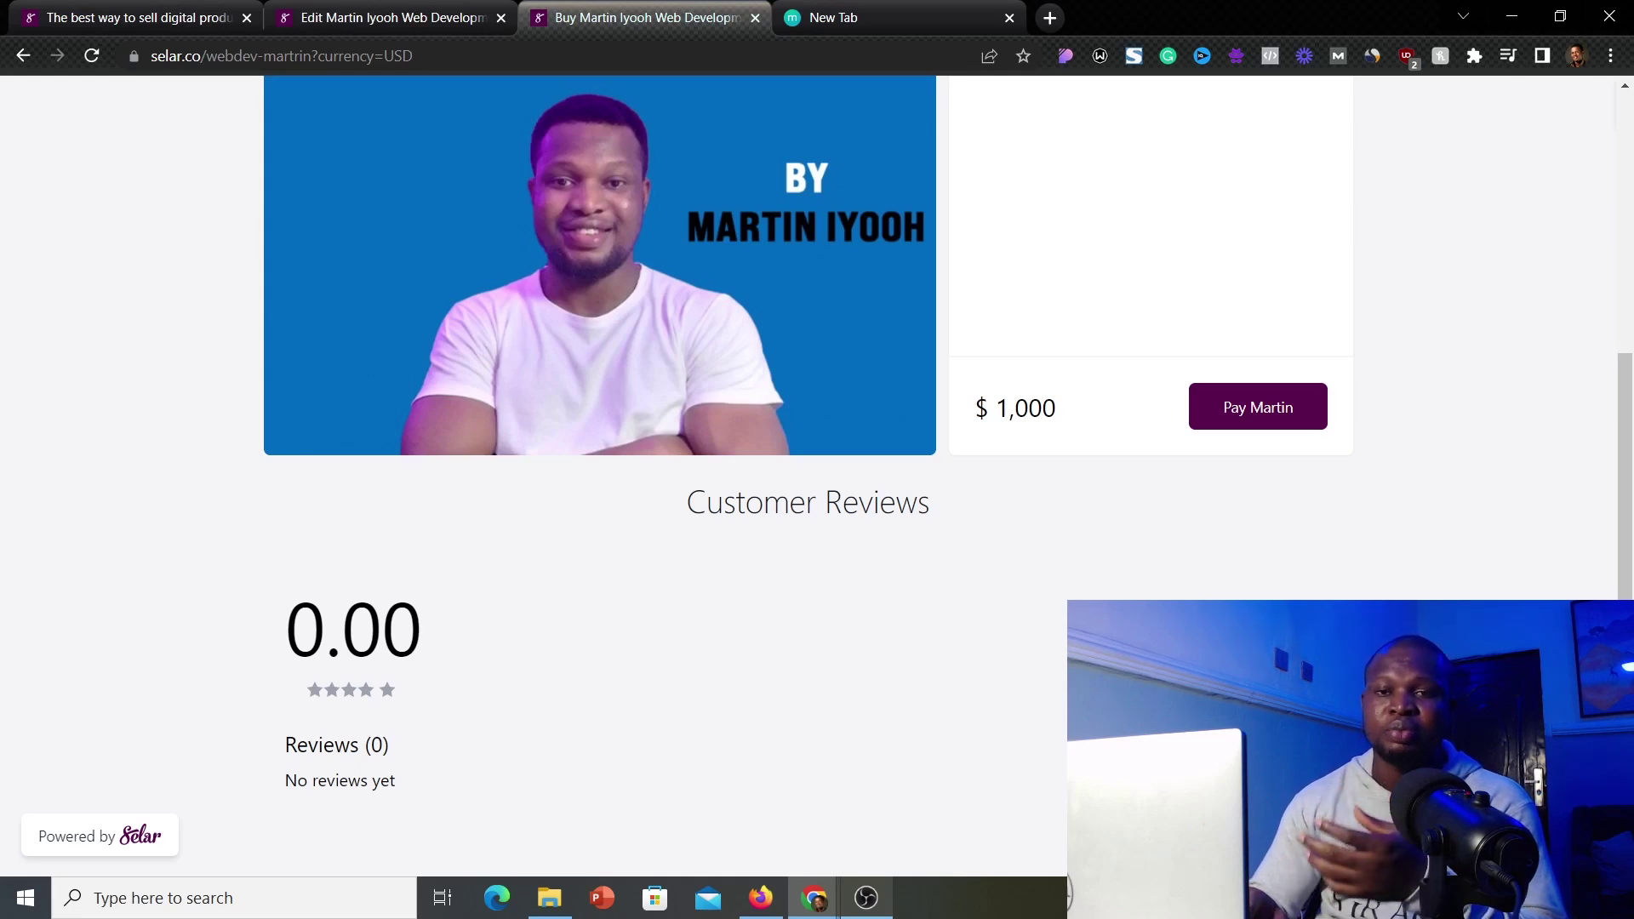
Step: Open selar.co in the new tab and examine the Starter, Pro and Turbo plans on its pricing page
left_click(893, 9)
type("selar.co")
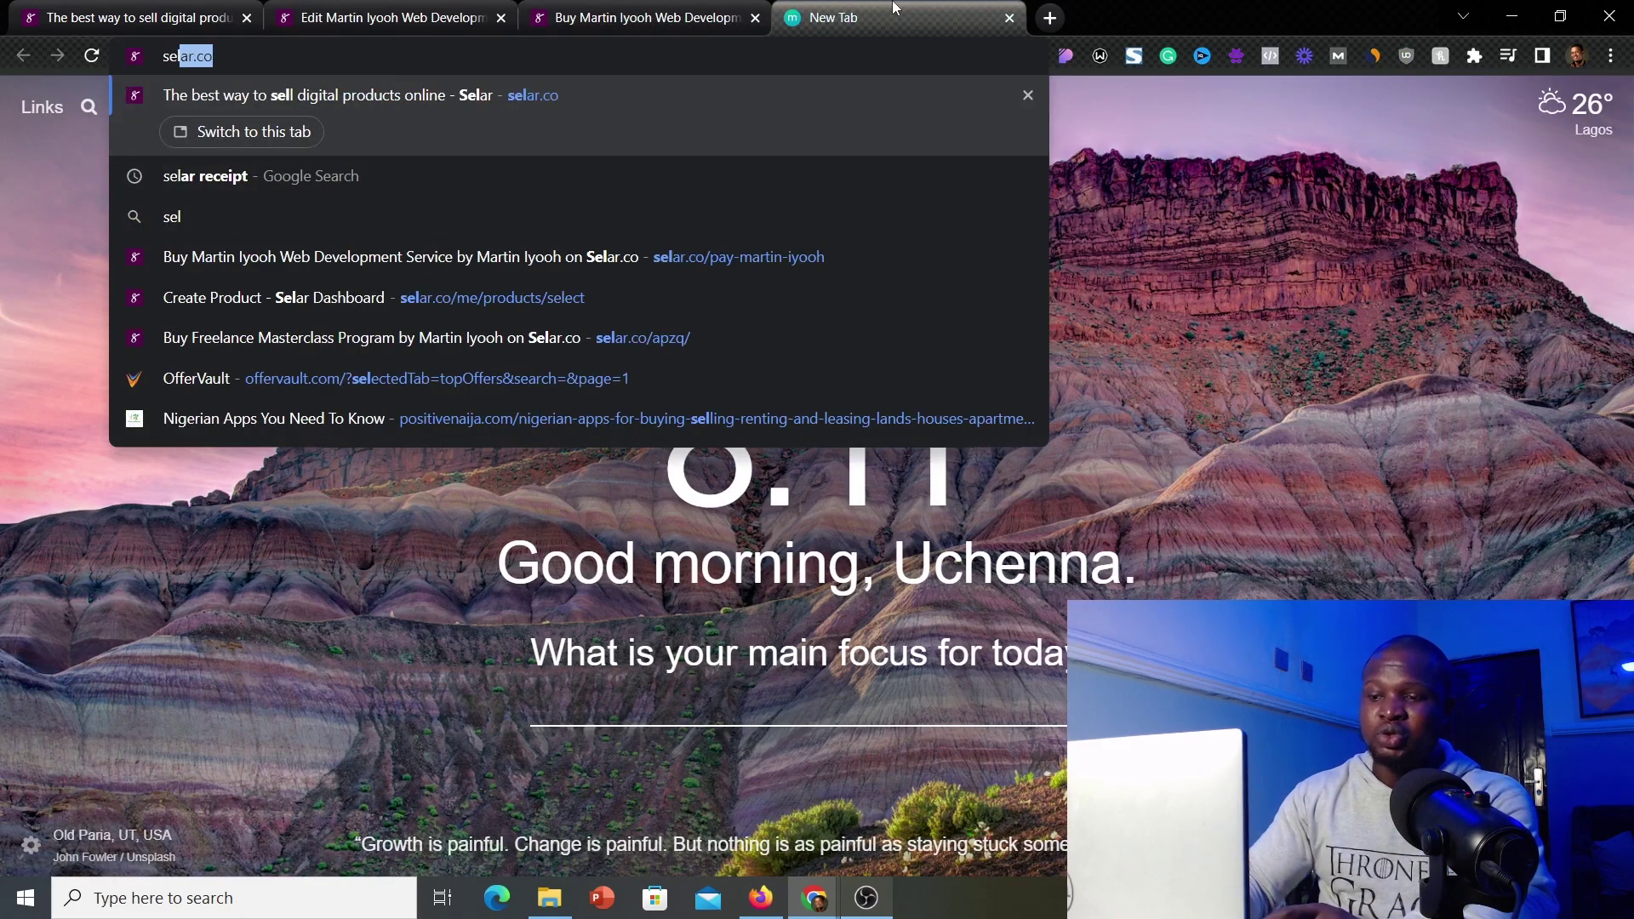
key("Return")
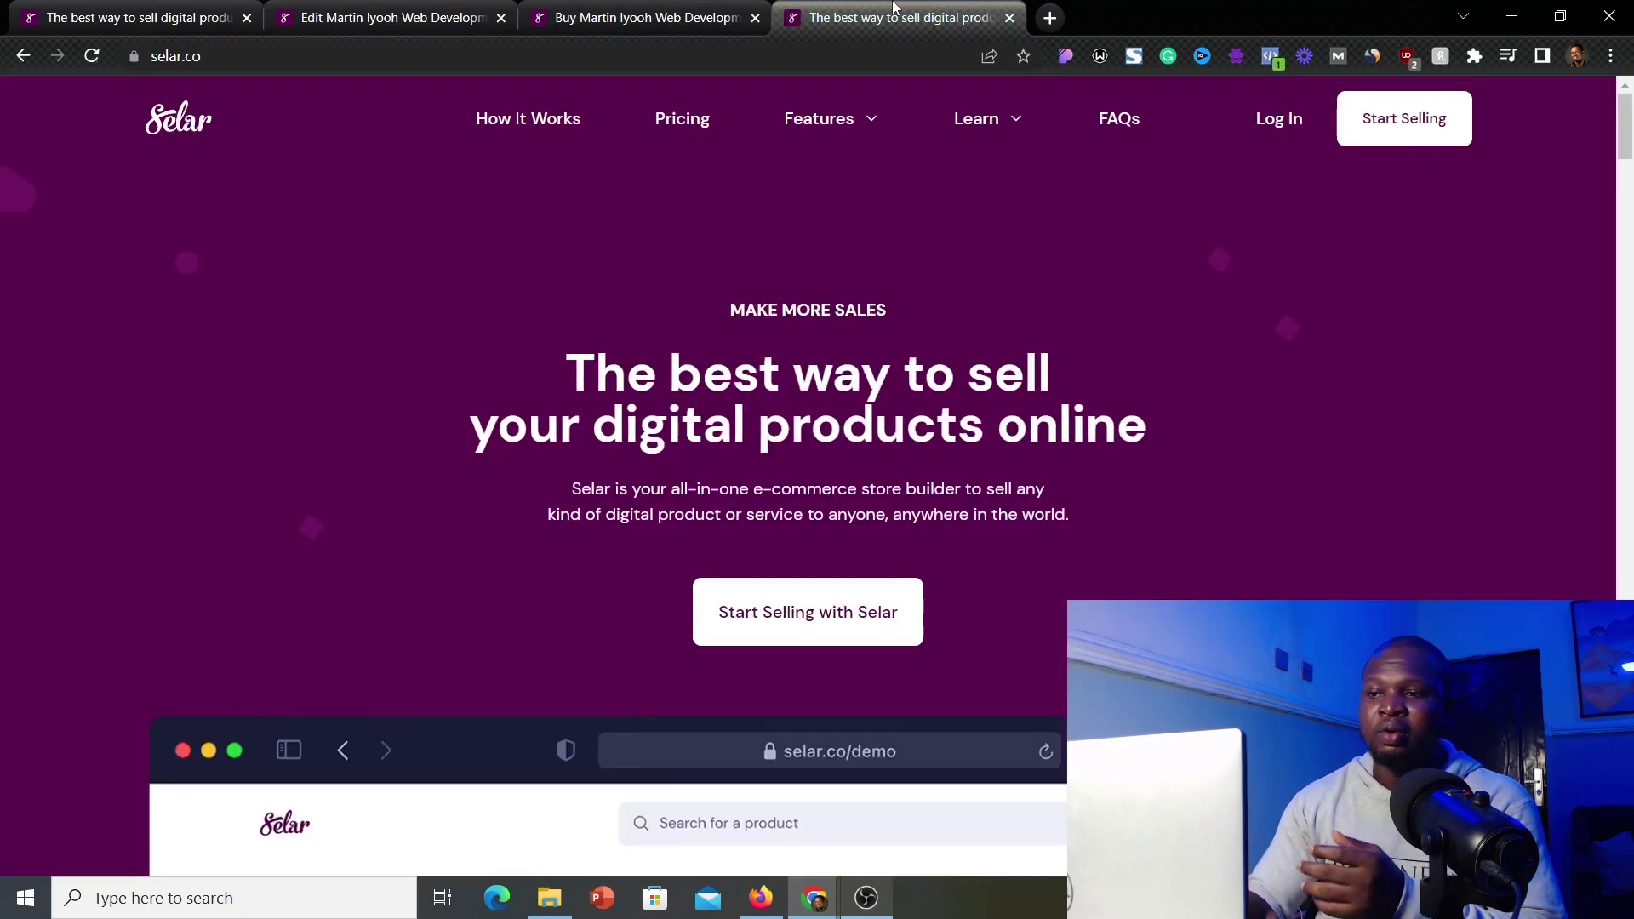
left_click(696, 121)
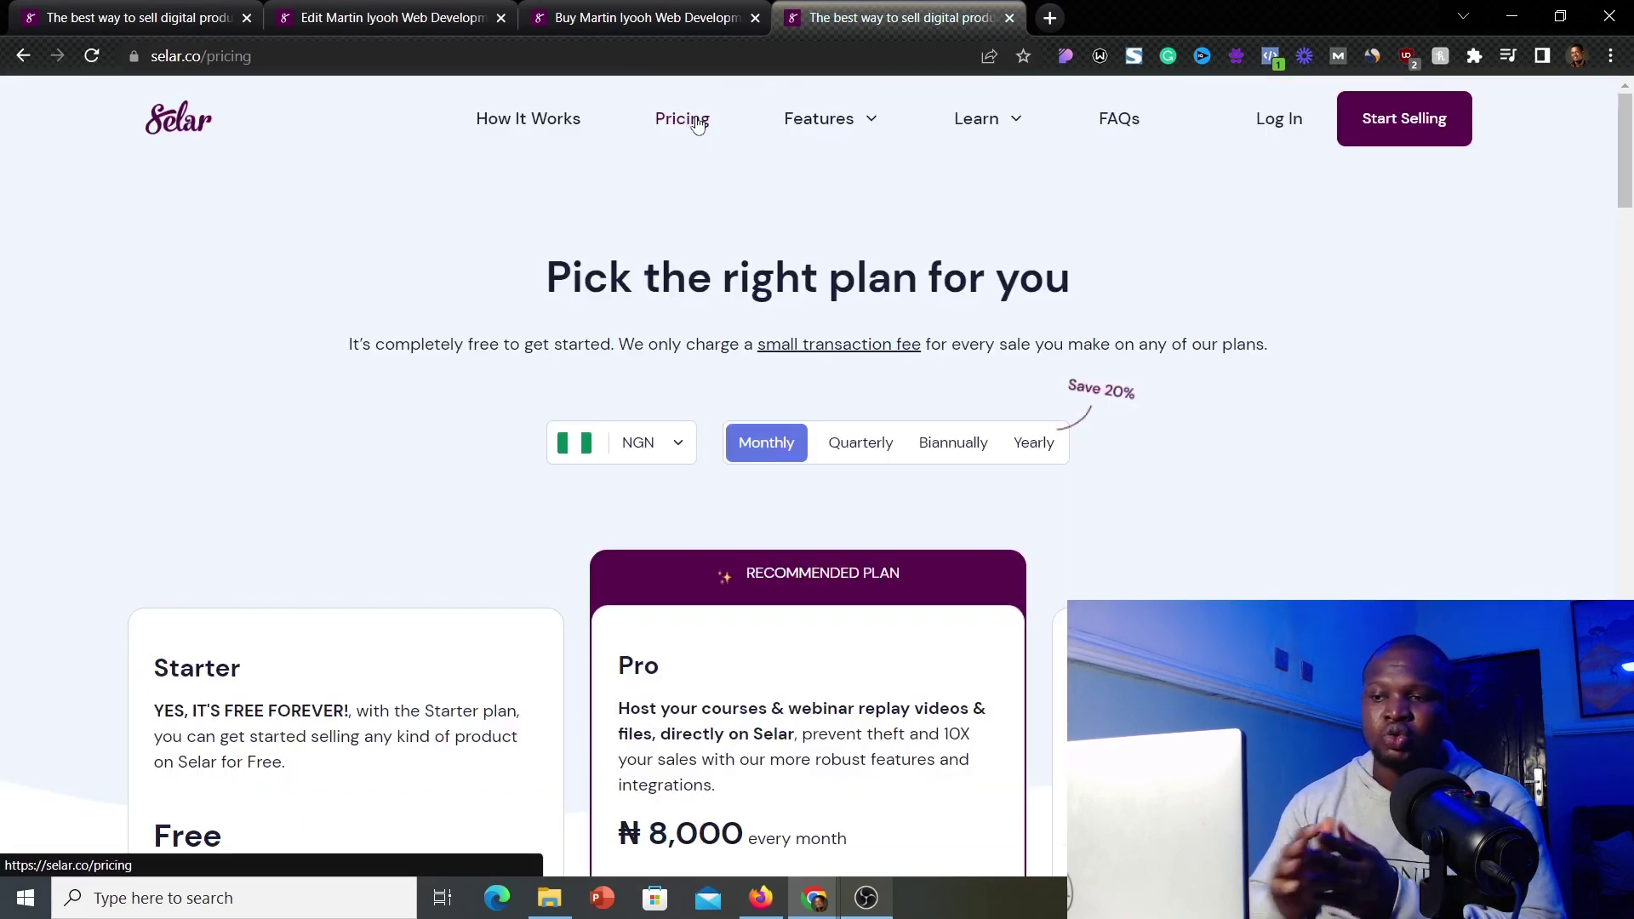
scroll(612, 125, "down", 6)
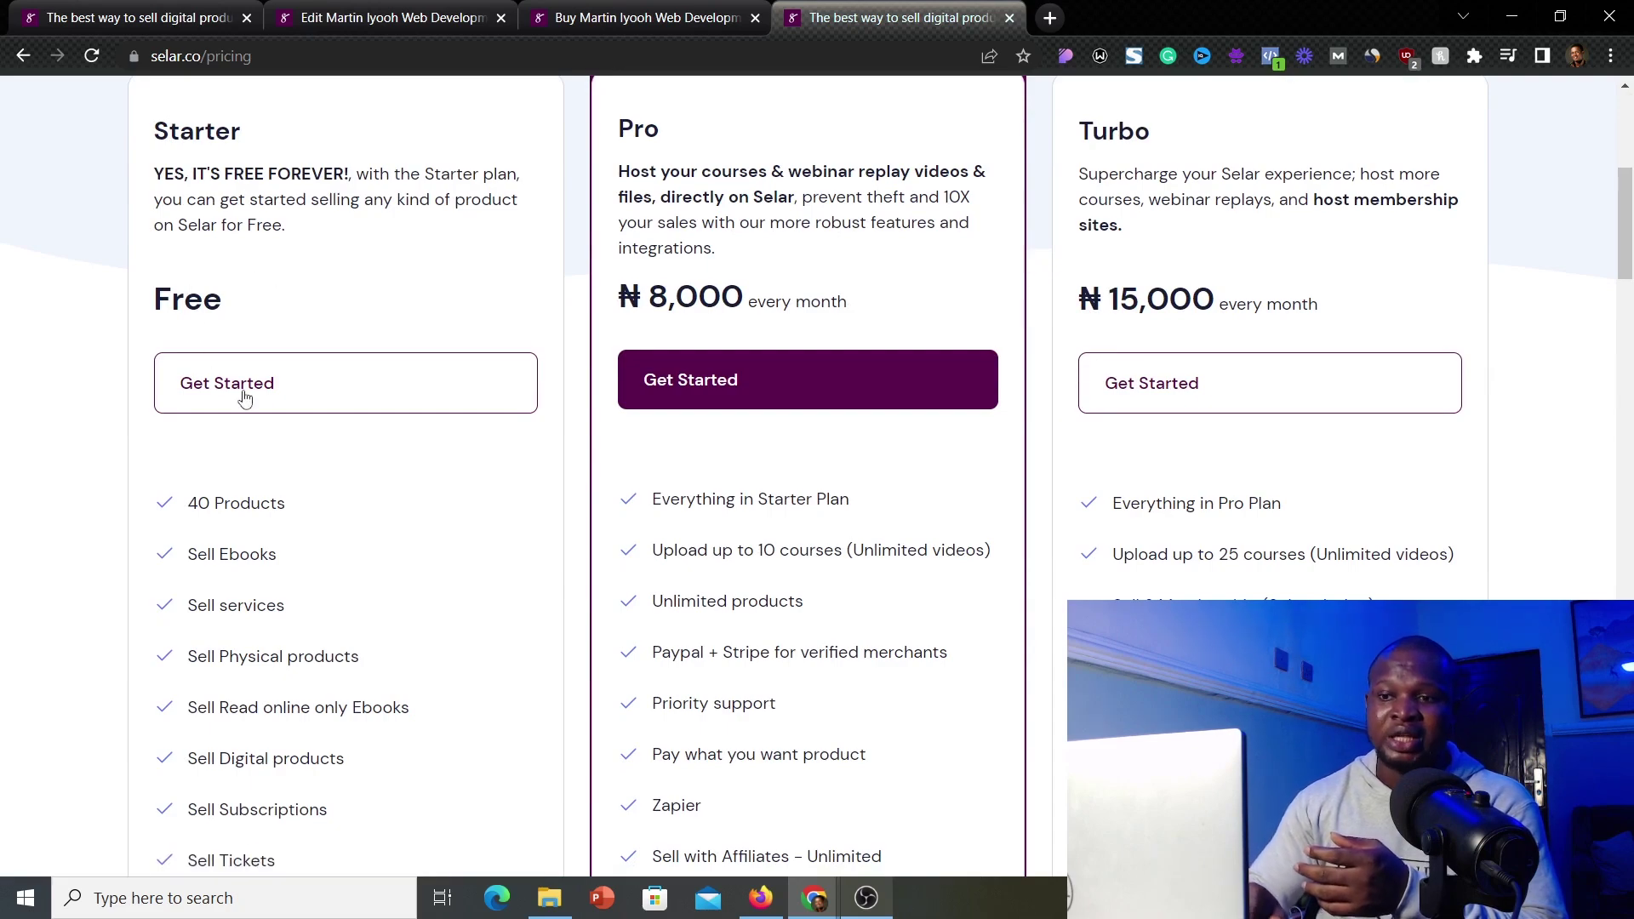
Step: Check the transaction fees section of the pricing page for NGN, USD and GBP sales
scroll(244, 397, "down", 20)
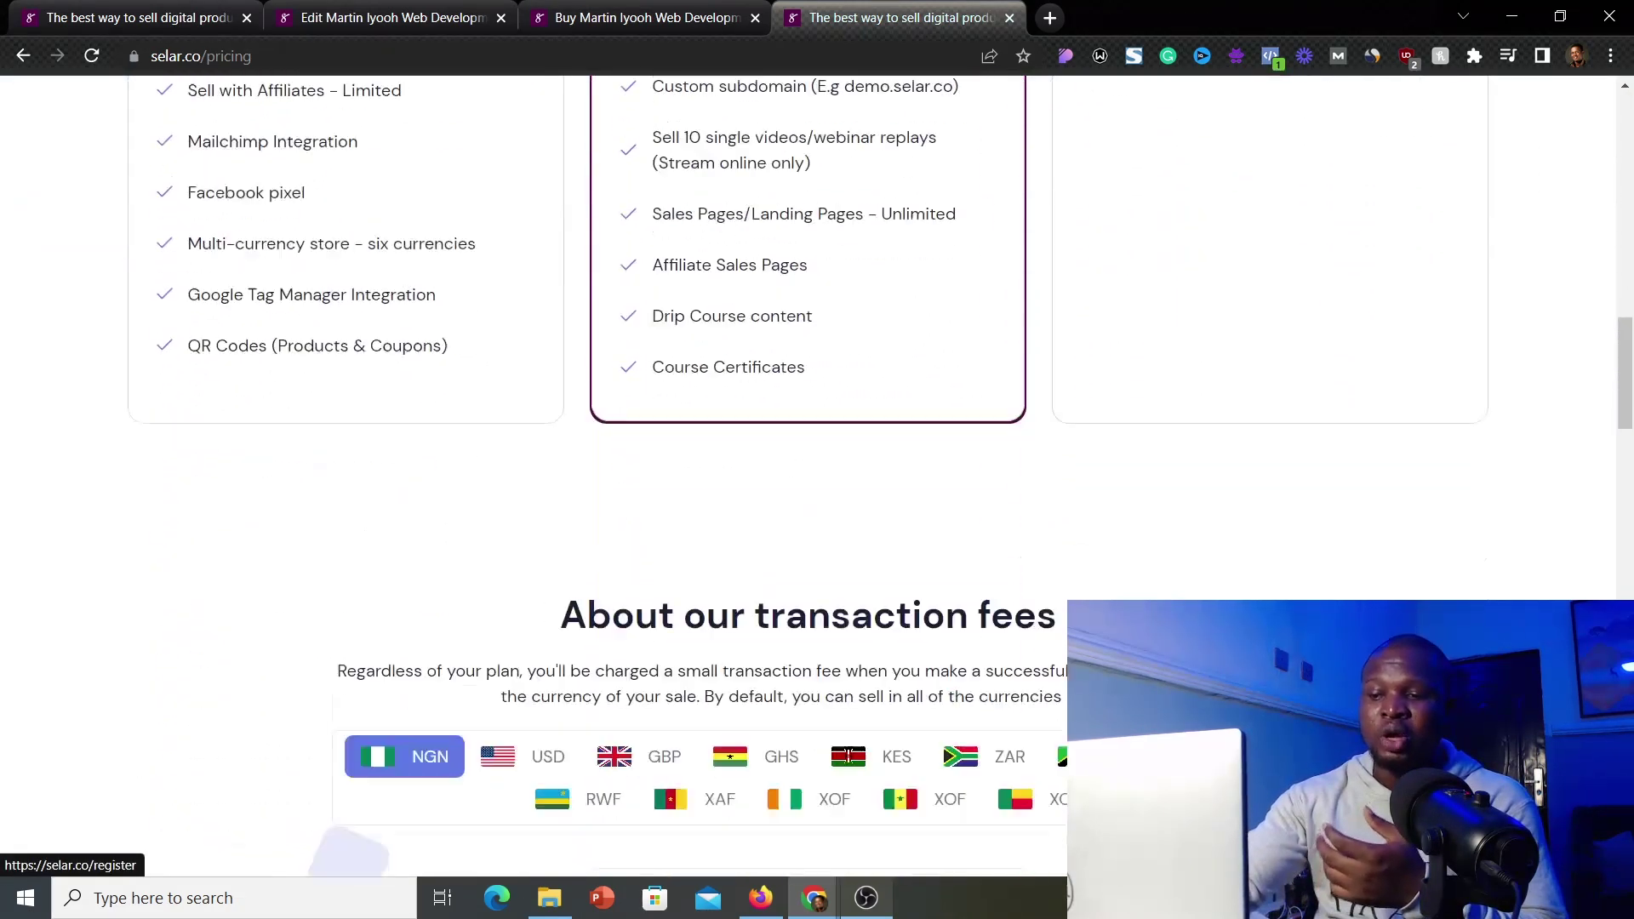
scroll(817, 468, "up", 1)
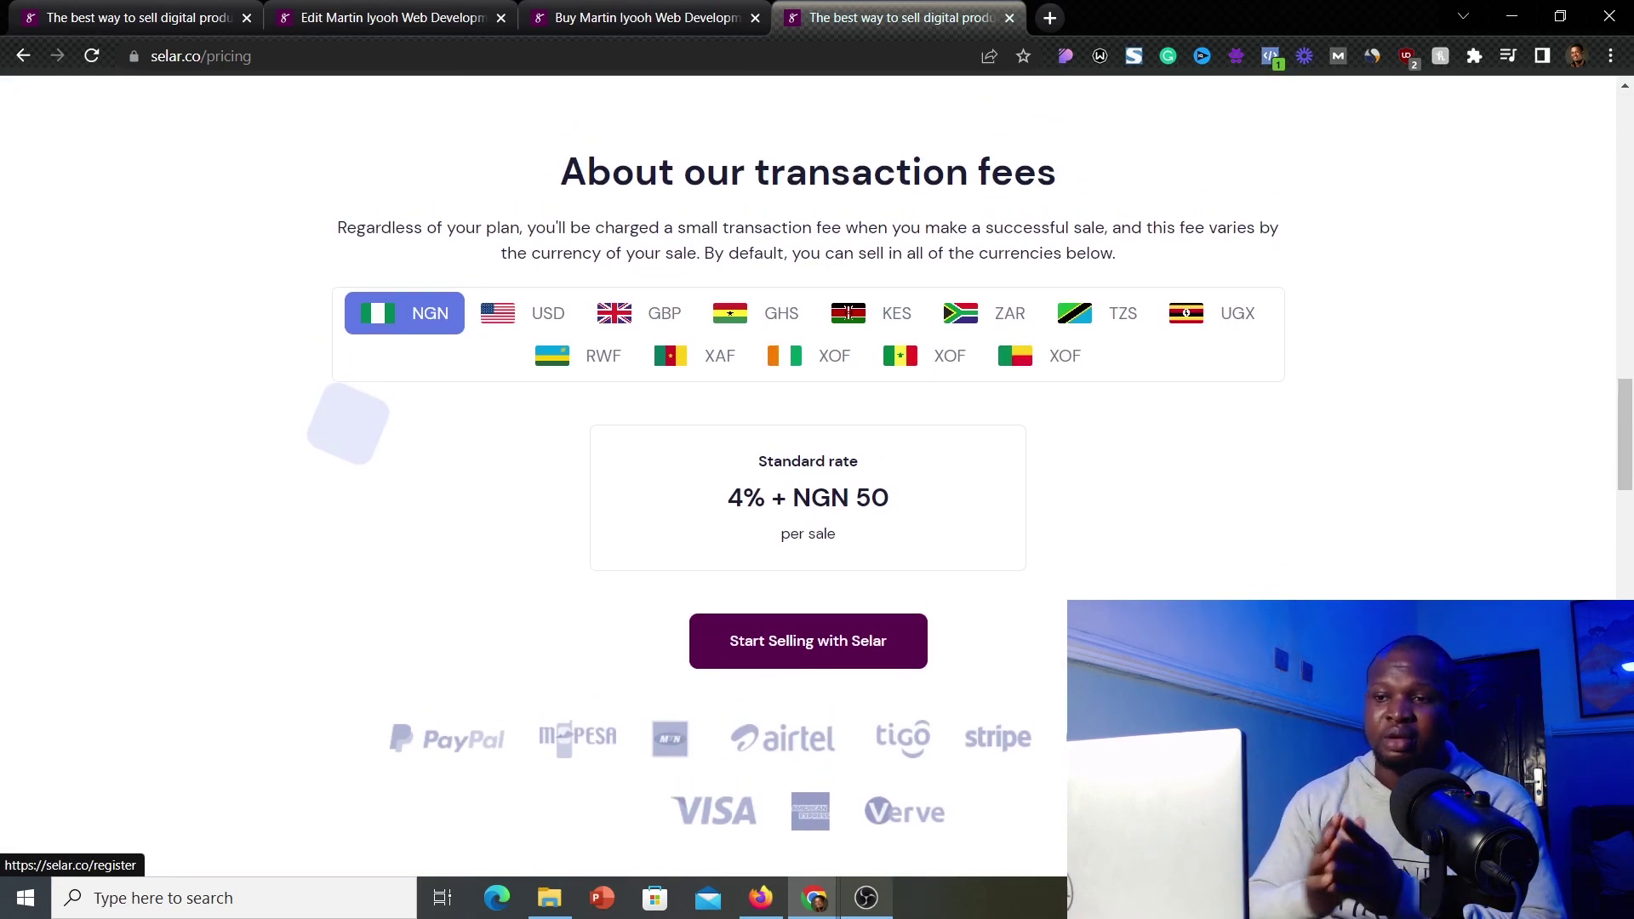
left_click(532, 318)
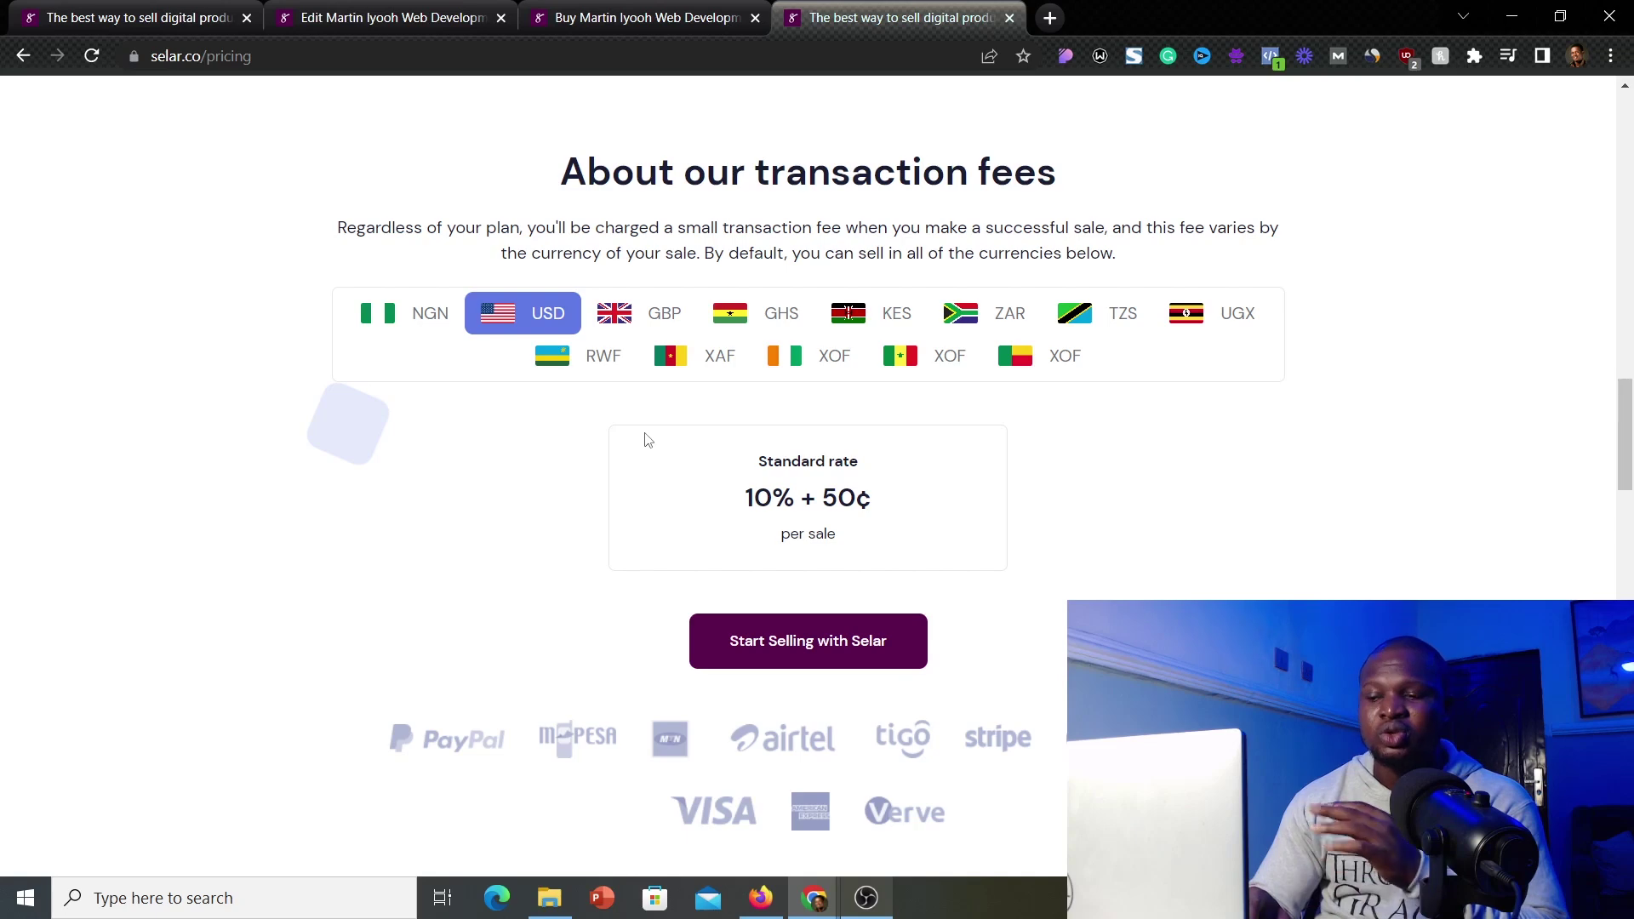
left_click(624, 327)
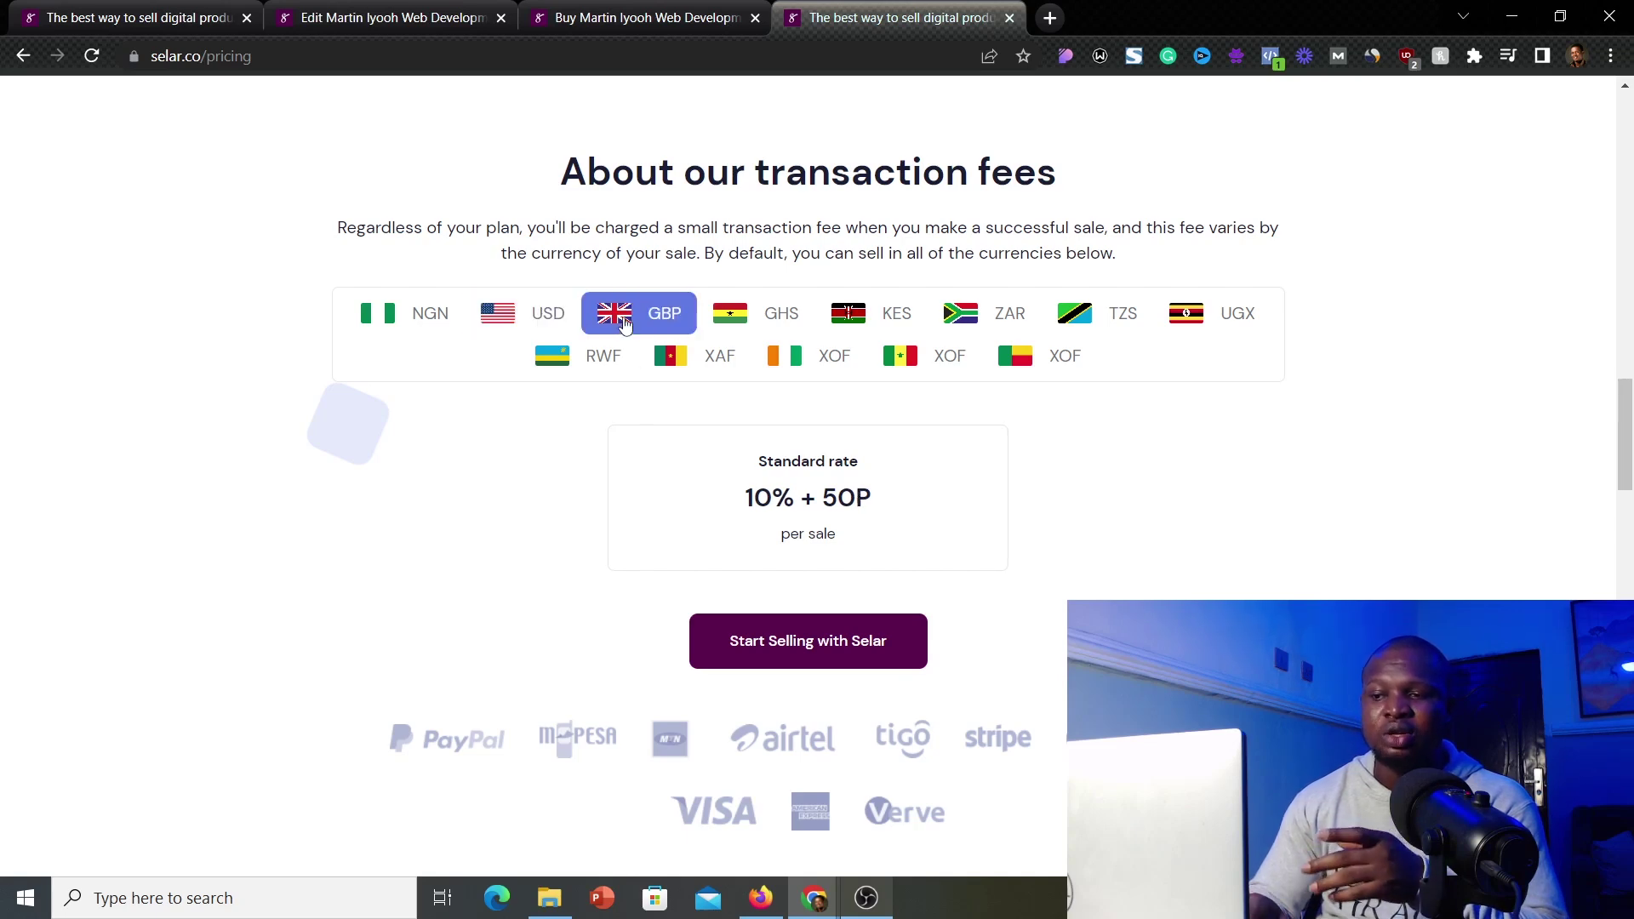